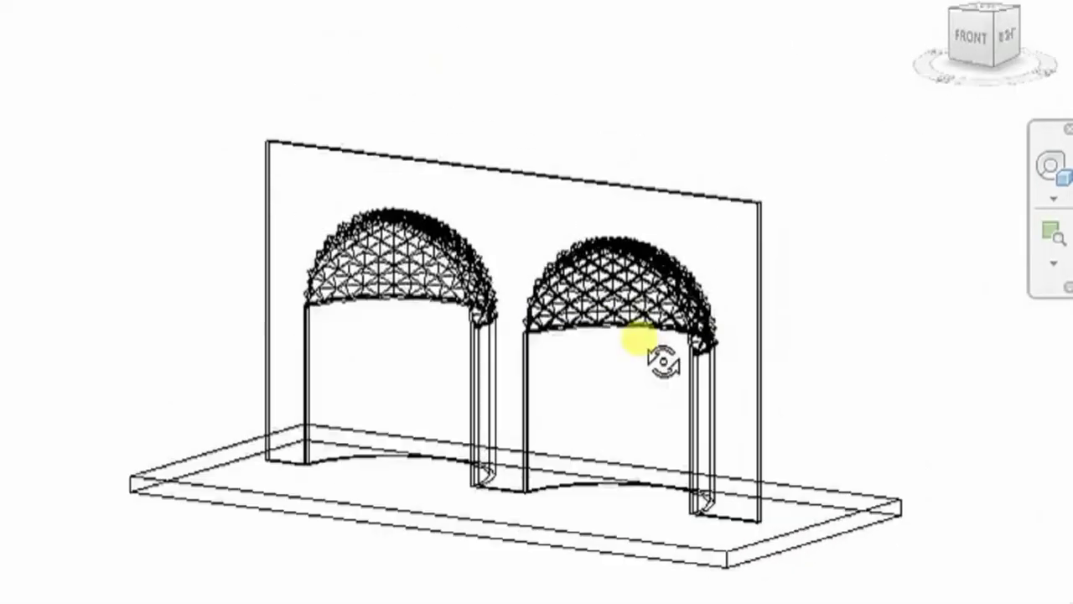
Examine the finished wall with its two domed alcoves and pyramid-shaped curtain panels in the 3D view, shaded and from several angles.
{"action": "scroll", "coordinate": [491, 363], "scroll_direction": "up", "scroll_amount": 3}
{"action": "key", "text": "s"}
{"action": "key", "text": "d"}
{"action": "scroll", "coordinate": [503, 419], "scroll_direction": "up", "scroll_amount": 2}
{"action": "scroll", "coordinate": [540, 422], "scroll_direction": "up", "scroll_amount": 5}
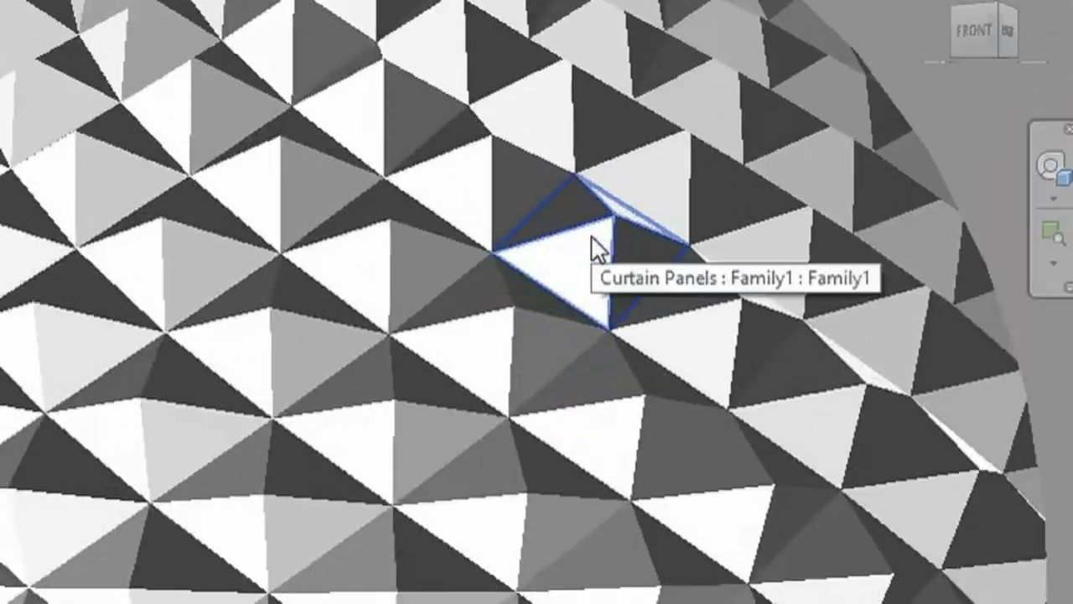
{"action": "scroll", "coordinate": [595, 246], "scroll_direction": "down", "scroll_amount": 10}
{"action": "middle_click_drag", "start_coordinate": [427, 196], "coordinate": [737, 42], "text": "shift"}
{"action": "scroll", "coordinate": [720, 387], "scroll_direction": "up", "scroll_amount": 10}
{"action": "scroll", "coordinate": [723, 387], "scroll_direction": "up", "scroll_amount": 5}
{"action": "middle_click_drag", "start_coordinate": [723, 387], "coordinate": [682, 343]}
{"action": "scroll", "coordinate": [682, 343], "scroll_direction": "down", "scroll_amount": 5}
{"action": "scroll", "coordinate": [262, 308], "scroll_direction": "up", "scroll_amount": 5}
{"action": "scroll", "coordinate": [262, 308], "scroll_direction": "down", "scroll_amount": 10}
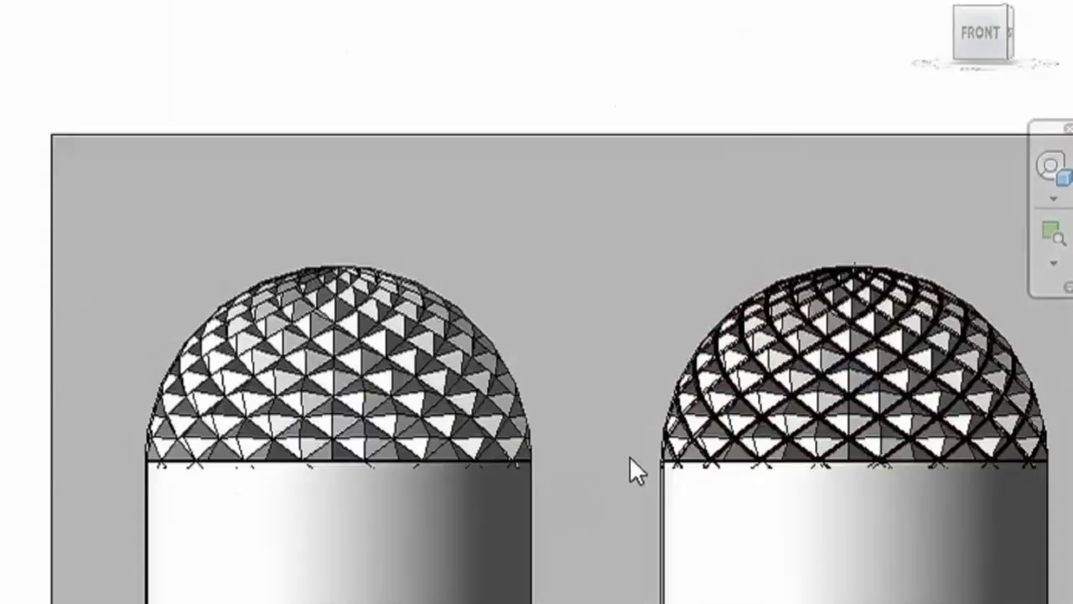
{"action": "scroll", "coordinate": [635, 472], "scroll_direction": "down", "scroll_amount": 3}
{"action": "middle_click_drag", "start_coordinate": [615, 383], "coordinate": [377, 487], "text": "shift"}
{"action": "scroll", "coordinate": [945, 539], "scroll_direction": "up", "scroll_amount": 3}
{"action": "middle_click_drag", "start_coordinate": [946, 539], "coordinate": [1025, 514]}
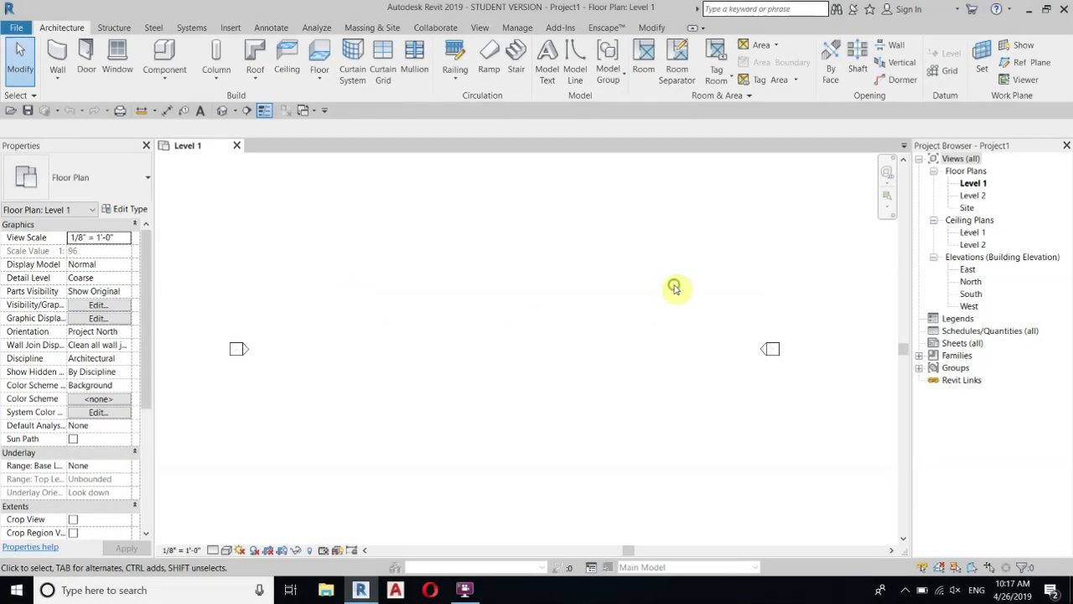
Start a new in-place mass with the name Mass 1.
{"action": "mouse_move", "coordinate": [675, 288]}
{"action": "middle_mouse_down"}
{"action": "mouse_move", "coordinate": [550, 366]}
{"action": "mouse_move", "coordinate": [383, 336]}
{"action": "mouse_move", "coordinate": [551, 358]}
{"action": "mouse_move", "coordinate": [534, 339]}
{"action": "mouse_move", "coordinate": [564, 272]}
{"action": "middle_mouse_up"}
{"action": "middle_click_drag", "start_coordinate": [578, 323], "coordinate": [570, 327]}
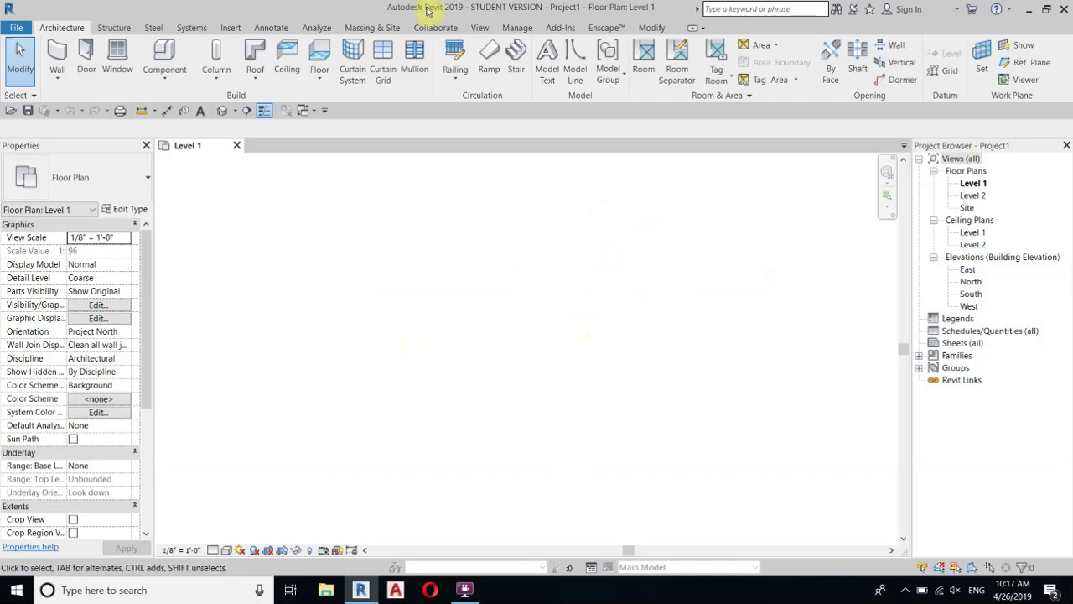
{"action": "left_click", "coordinate": [362, 28]}
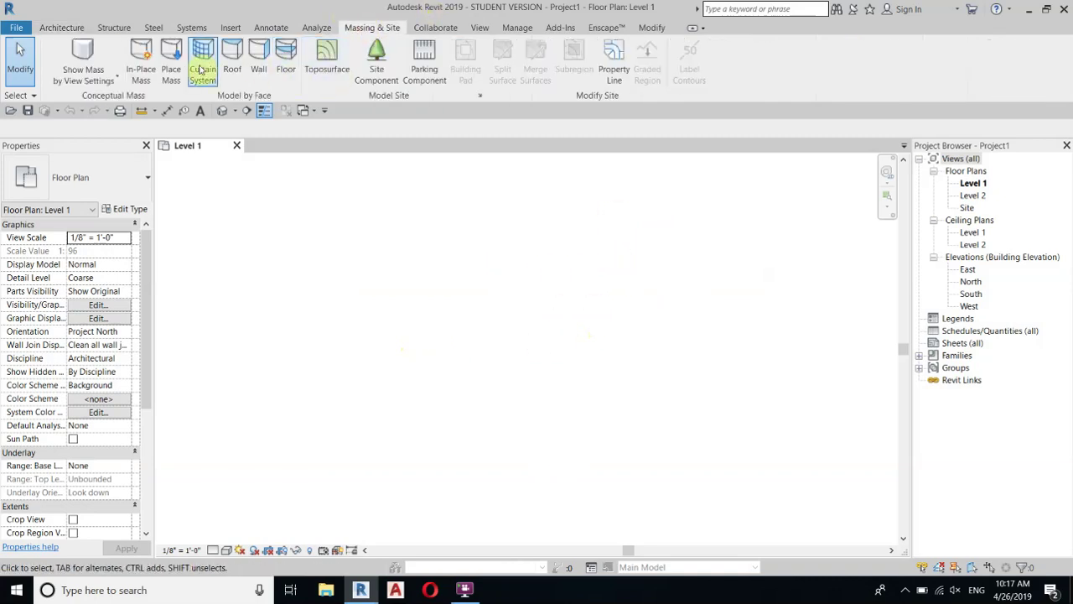
{"action": "left_click", "coordinate": [142, 73]}
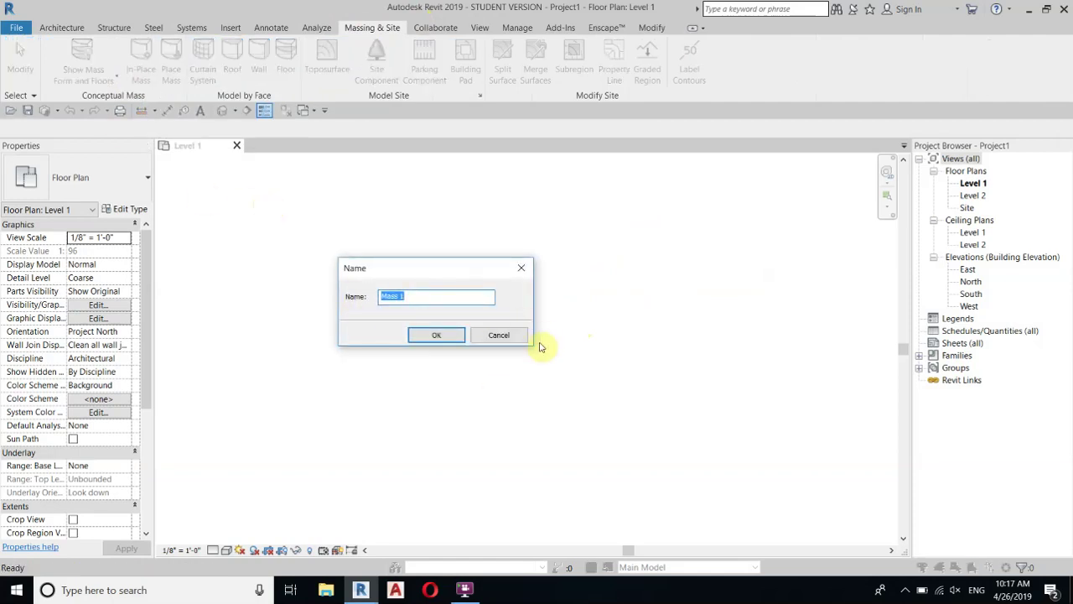
{"action": "left_click", "coordinate": [438, 335]}
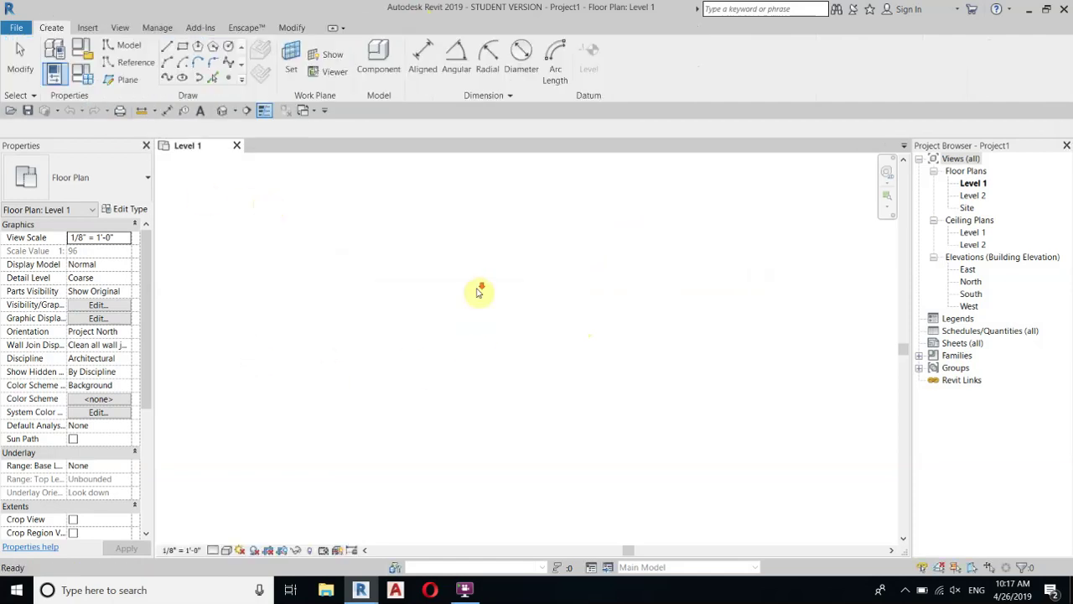
Draw a horizontal reference line on Level 1 between the west and east elevation markers.
{"action": "scroll", "coordinate": [452, 351], "scroll_direction": "up", "scroll_amount": 2}
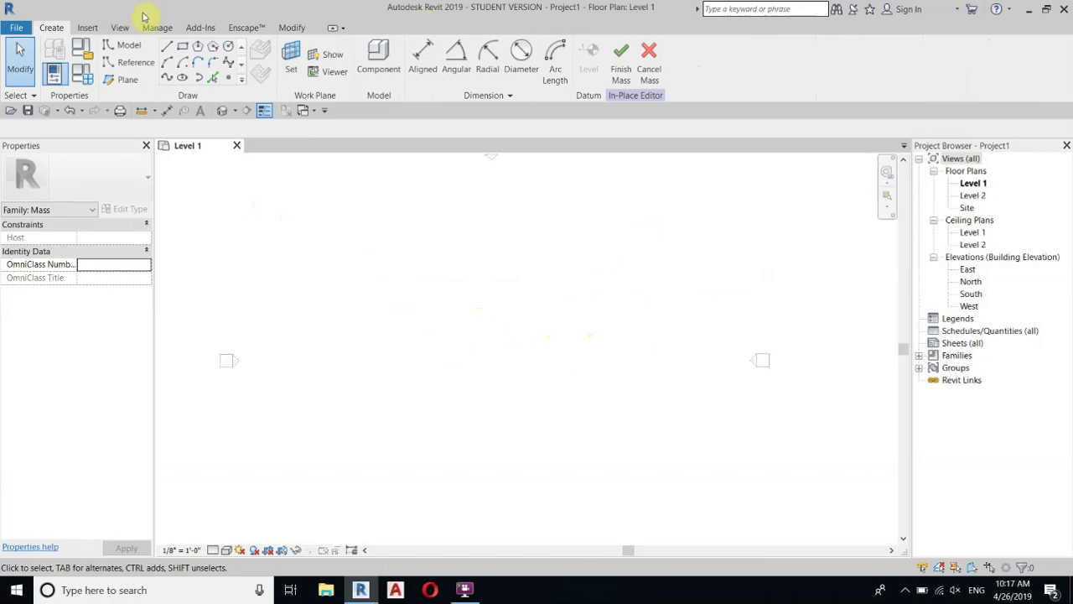
{"action": "left_click", "coordinate": [132, 67]}
{"action": "left_click", "coordinate": [373, 347]}
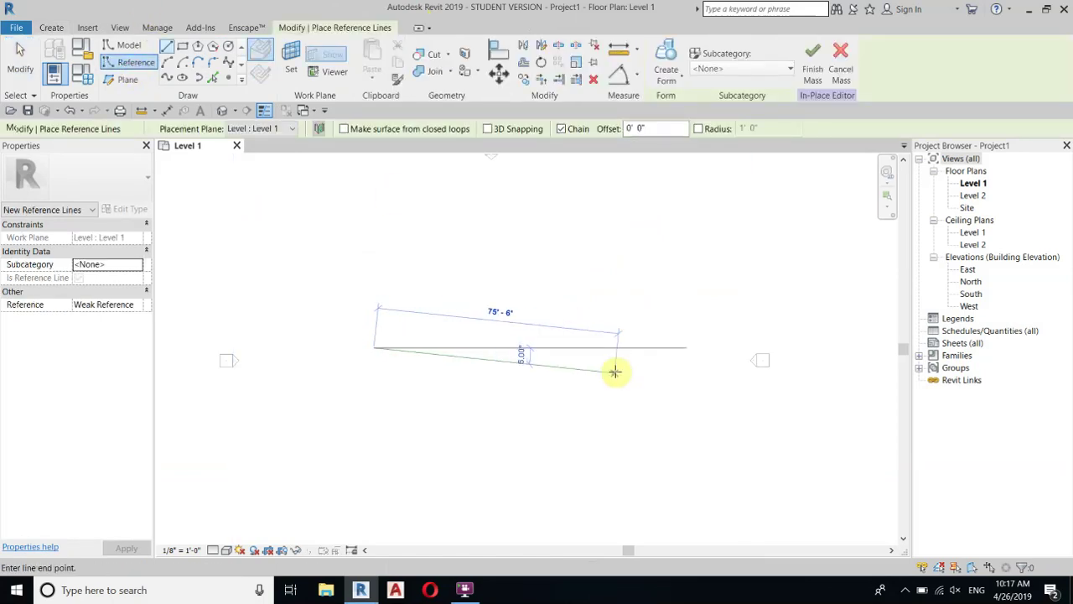
{"action": "left_click", "coordinate": [548, 349]}
{"action": "right_click", "coordinate": [624, 276]}
{"action": "left_click", "coordinate": [638, 282]}
{"action": "scroll", "coordinate": [383, 268], "scroll_direction": "up", "scroll_amount": 1}
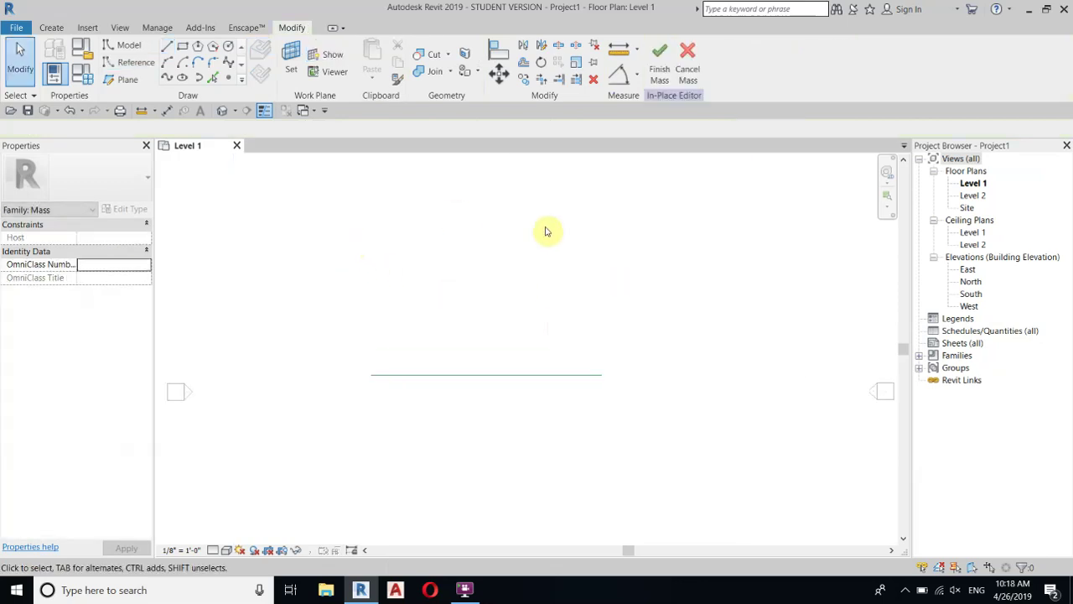
Open the South elevation view around the two levels and the reference line.
{"action": "double_click", "coordinate": [971, 295]}
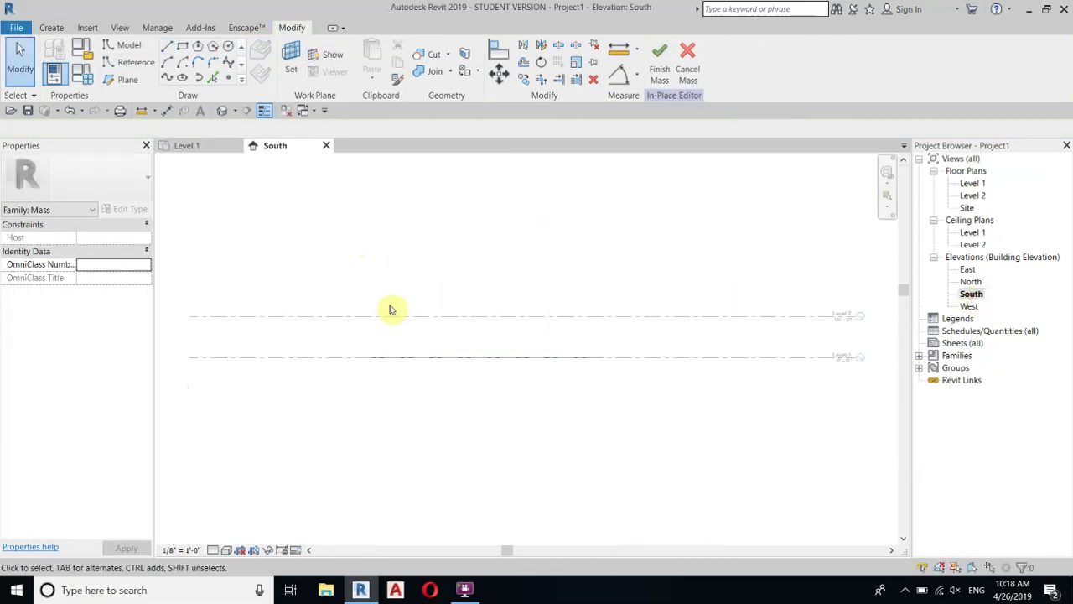
{"action": "scroll", "coordinate": [391, 244], "scroll_direction": "up", "scroll_amount": 2}
{"action": "middle_click_drag", "start_coordinate": [391, 252], "coordinate": [444, 285]}
{"action": "scroll", "coordinate": [474, 332], "scroll_direction": "up", "scroll_amount": 1}
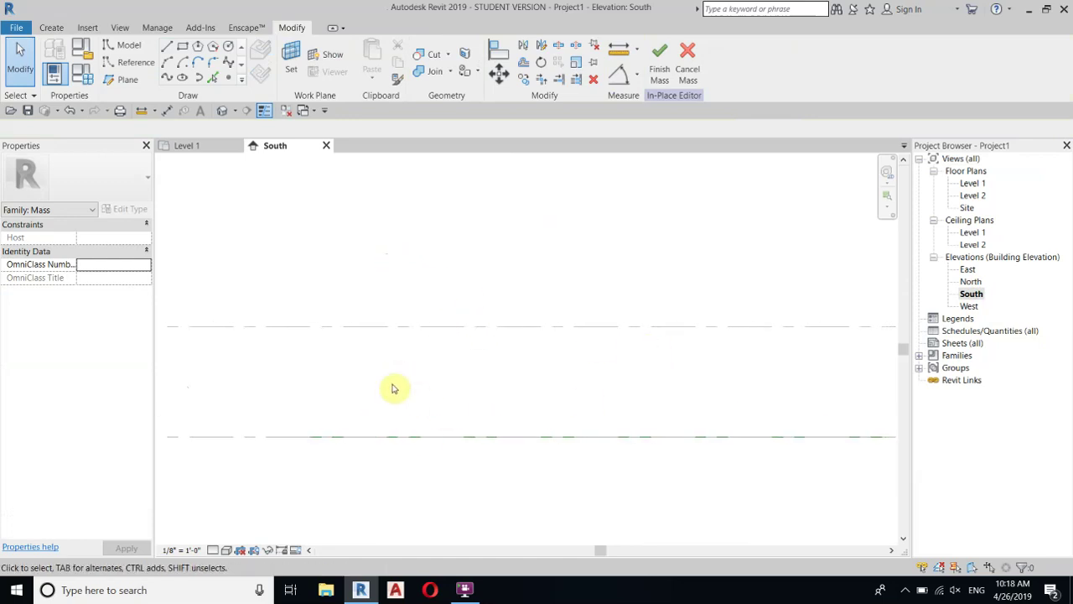
Set the work plane with the Pick a plane option to the vertical plane of the reference line.
{"action": "left_click", "coordinate": [292, 72]}
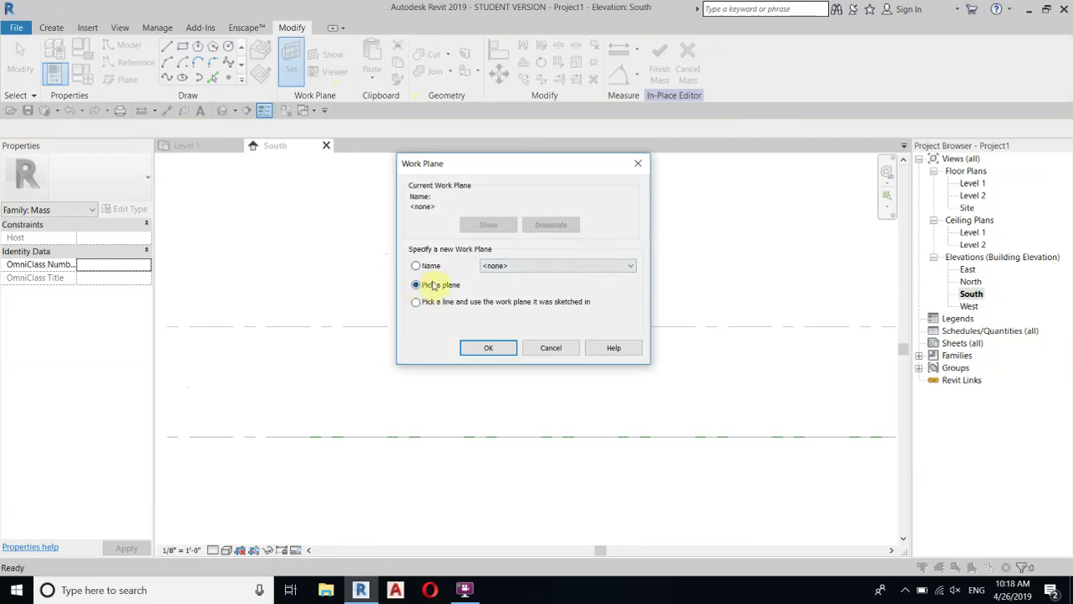
{"action": "left_click", "coordinate": [489, 347]}
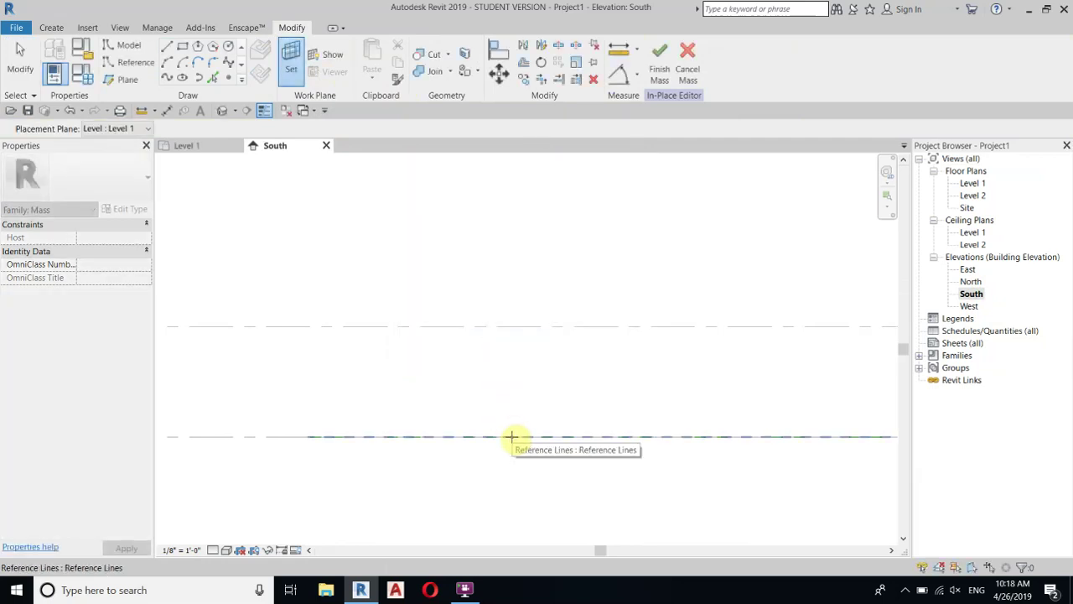
{"action": "right_click", "coordinate": [511, 435]}
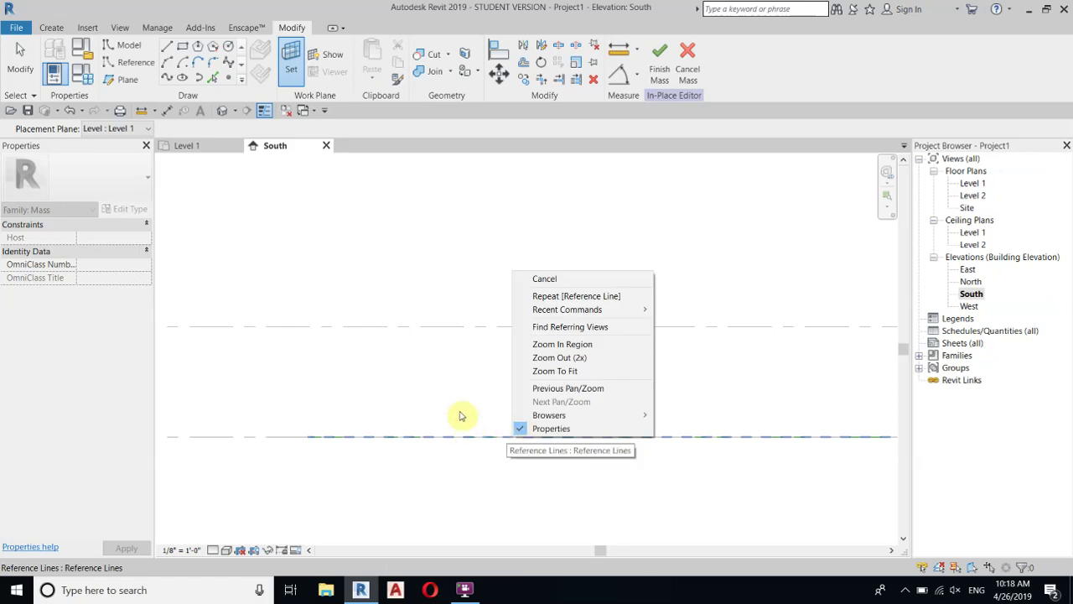
{"action": "left_click", "coordinate": [494, 427]}
{"action": "right_click", "coordinate": [488, 375]}
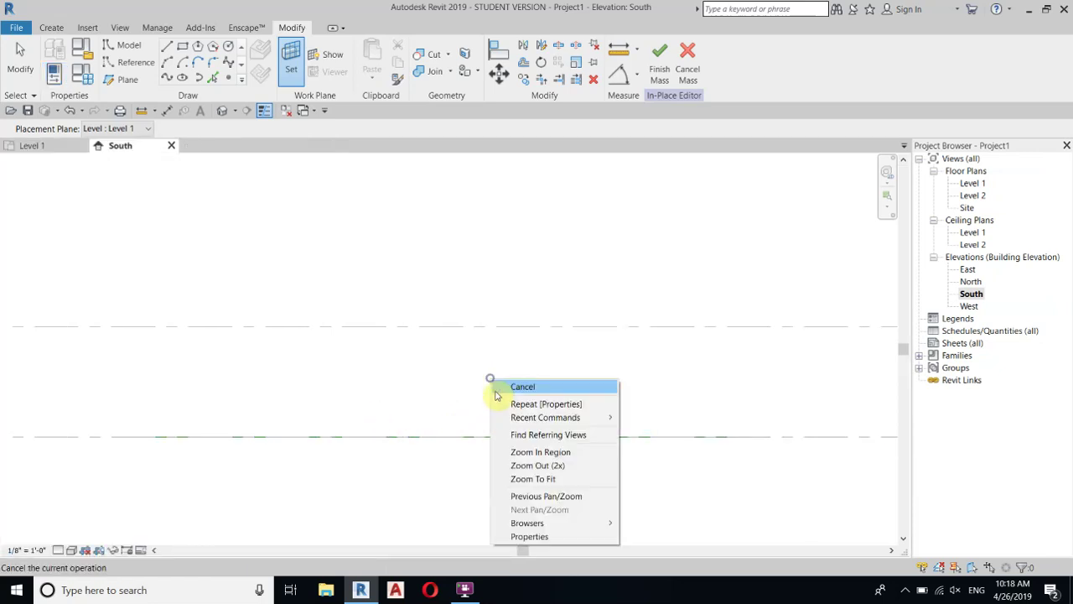
{"action": "left_click", "coordinate": [541, 534]}
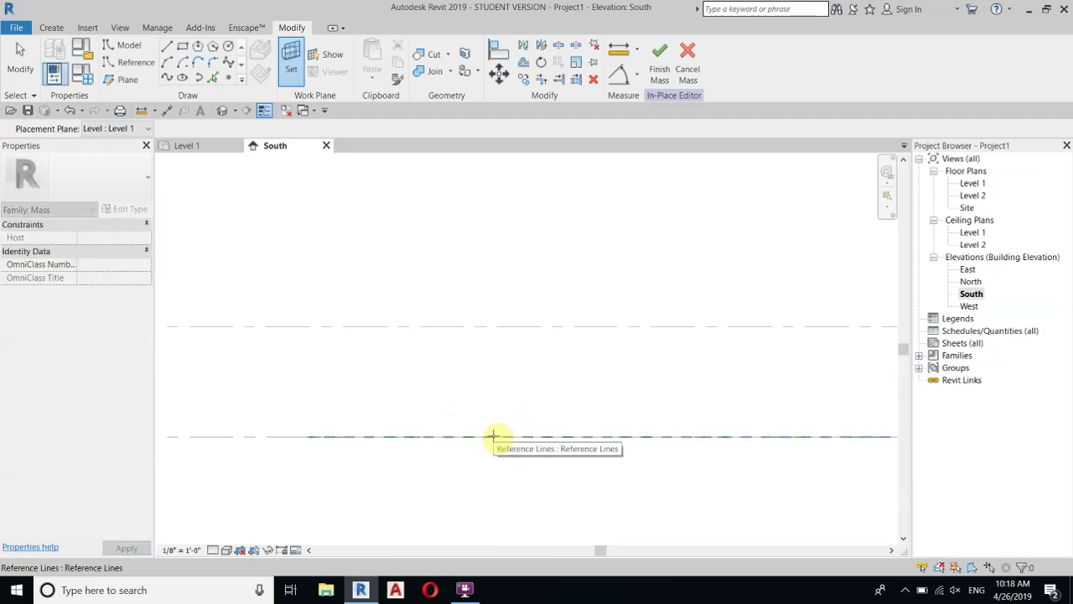
{"action": "left_click", "coordinate": [493, 436]}
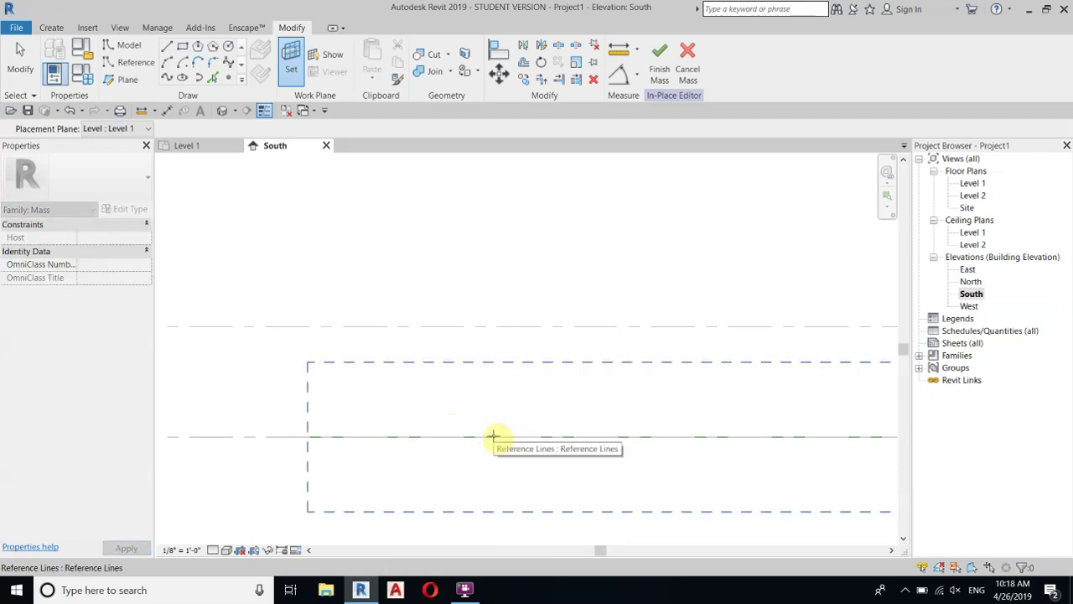
{"action": "key", "text": "Escape"}
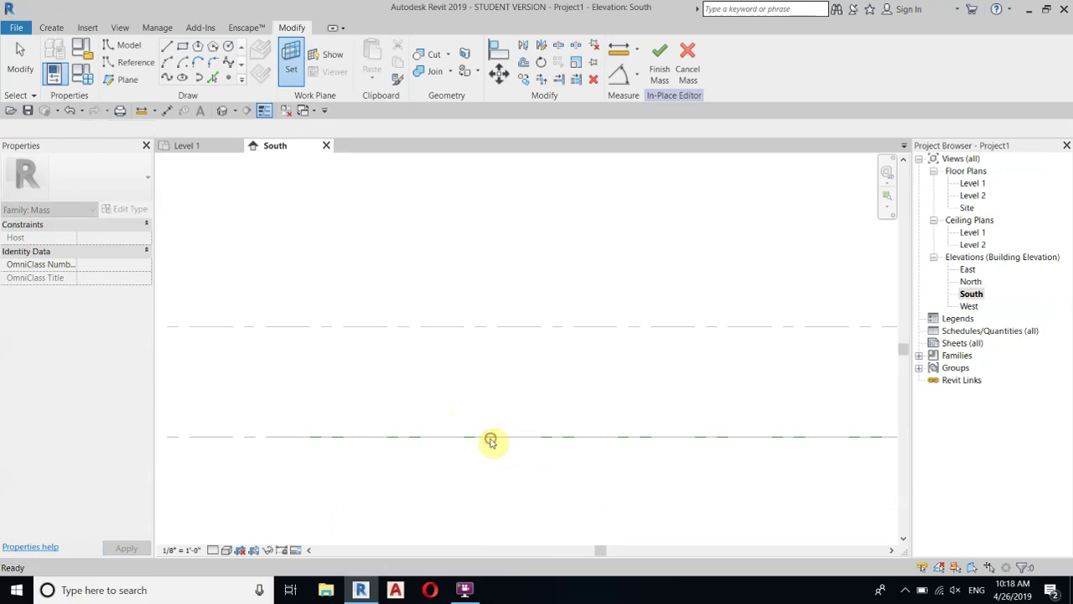
Draw a vertical model line 20' high, starting from the middle of the reference line.
{"action": "scroll", "coordinate": [396, 375], "scroll_direction": "down", "scroll_amount": 2}
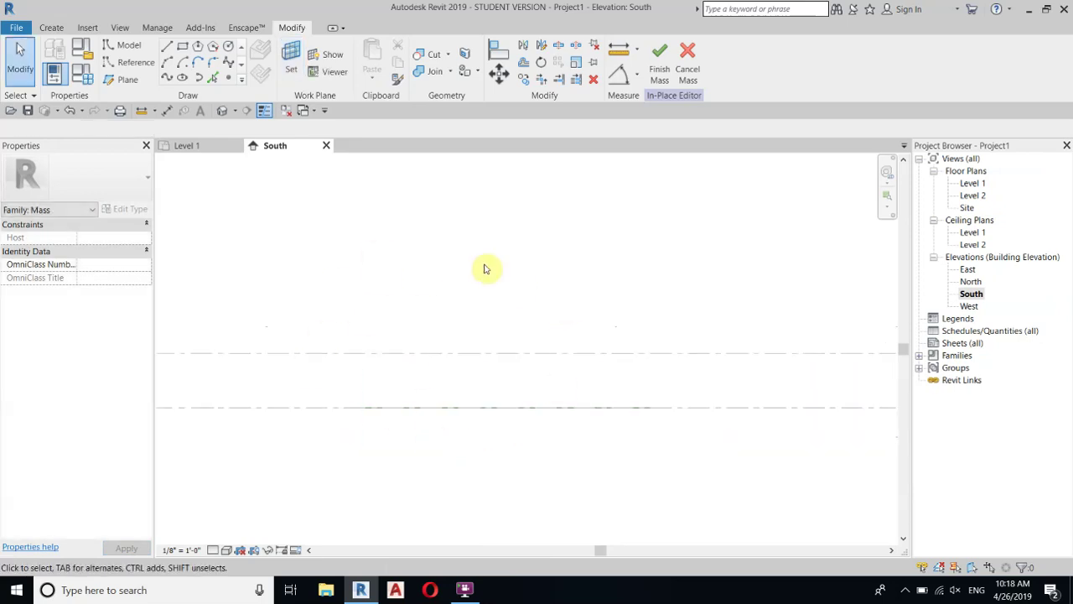
{"action": "scroll", "coordinate": [467, 397], "scroll_direction": "up", "scroll_amount": 1}
{"action": "middle_click_drag", "start_coordinate": [549, 234], "coordinate": [502, 265]}
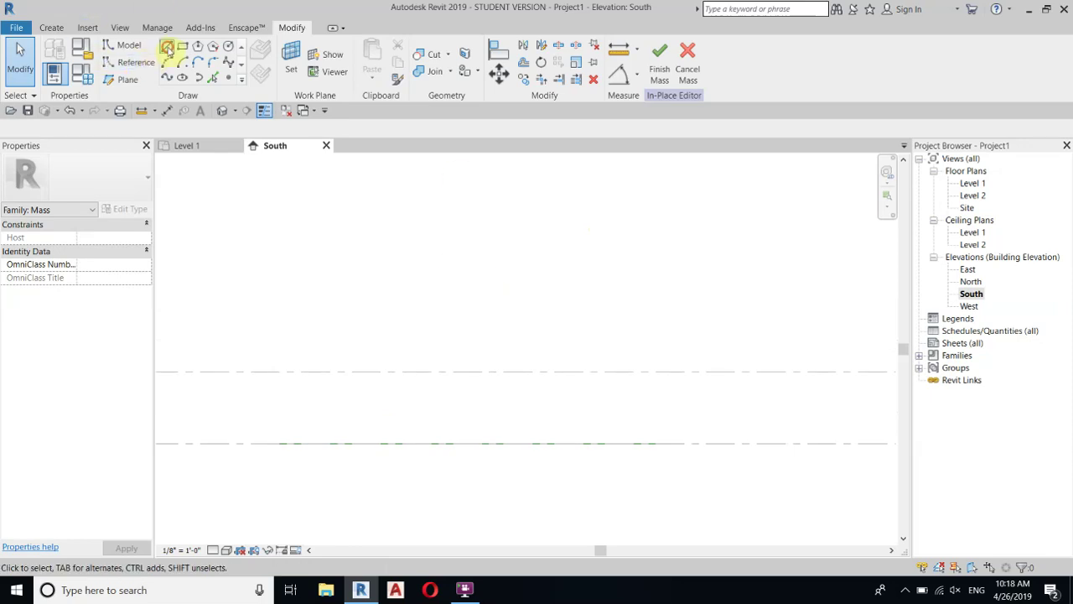
{"action": "left_click", "coordinate": [167, 48]}
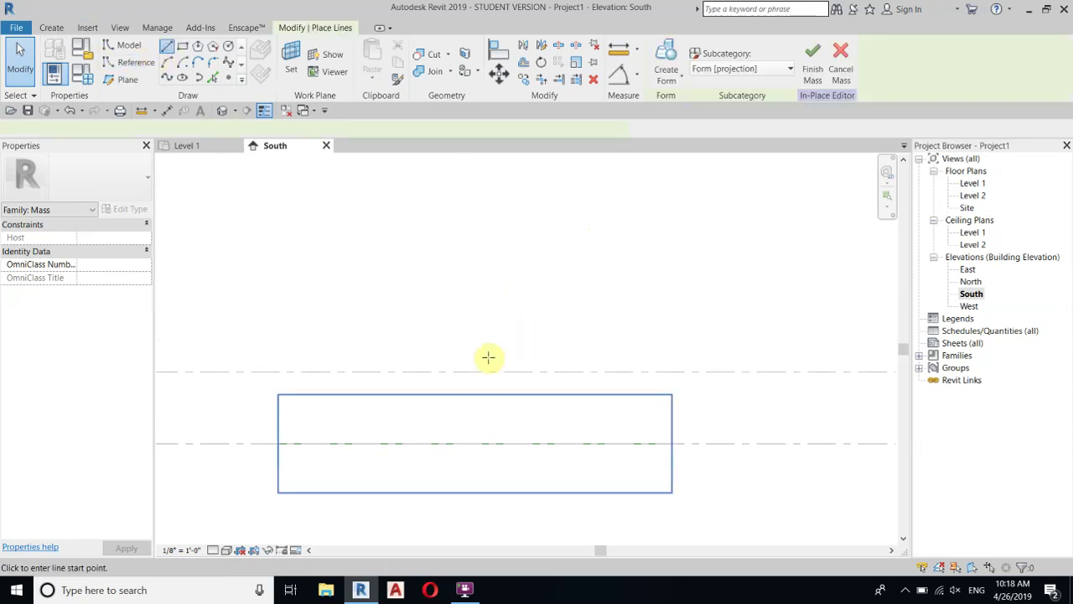
{"action": "left_click", "coordinate": [463, 442]}
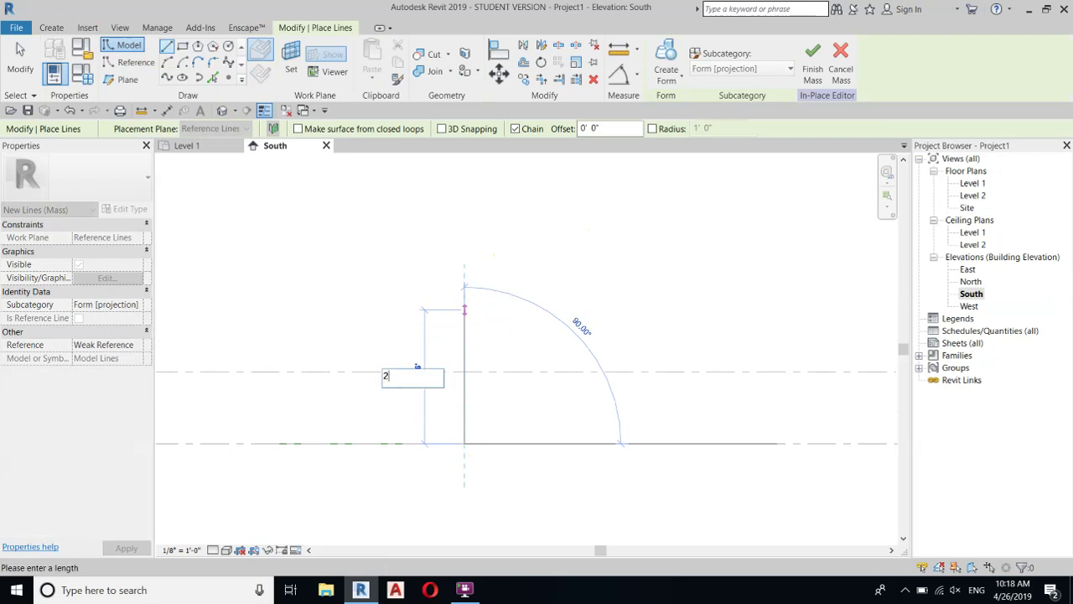
{"action": "type", "text": "20'"}
{"action": "key", "text": "Return"}
{"action": "scroll", "coordinate": [548, 360], "scroll_direction": "up", "scroll_amount": 3}
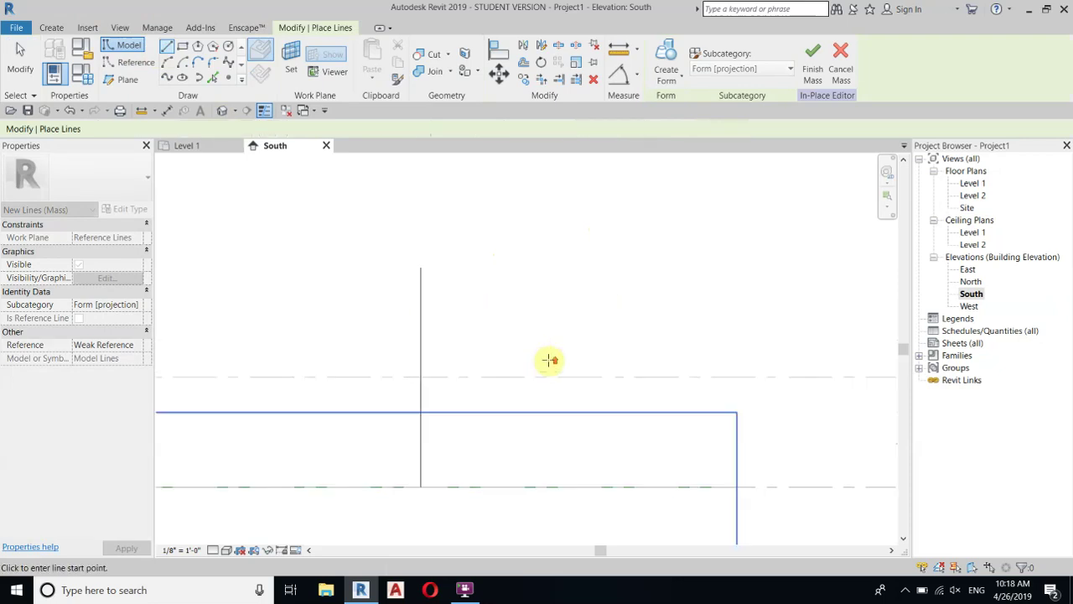
{"action": "key", "text": "Escape"}
Draw a start-end-radius arc of about 9'-3" radius from beside the vertical line's upper end down to just above Level 2.
{"action": "scroll", "coordinate": [468, 352], "scroll_direction": "up", "scroll_amount": 2}
{"action": "left_click", "coordinate": [415, 219]}
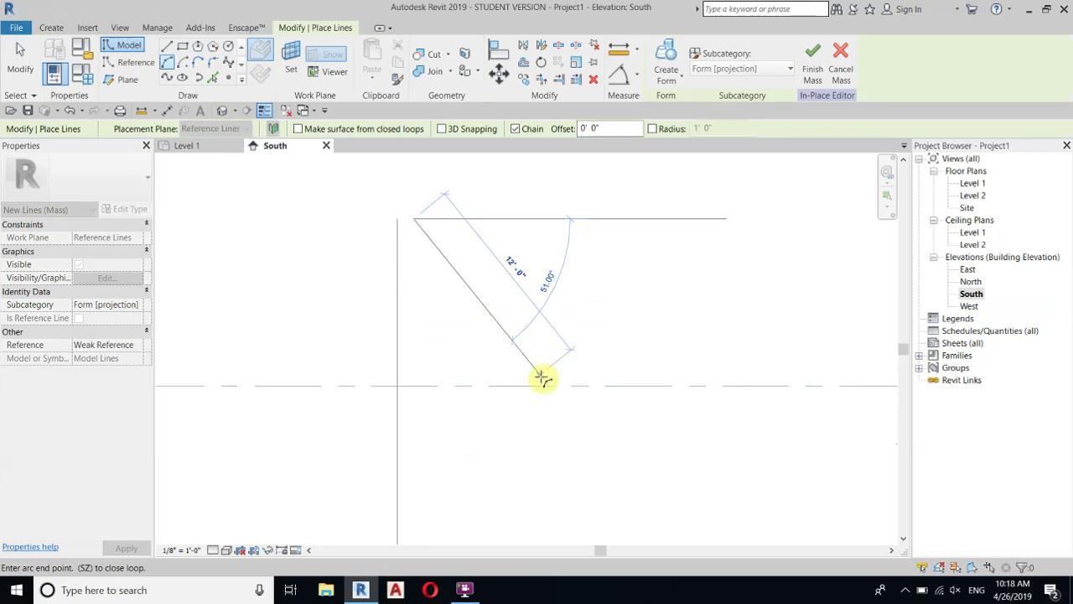
{"action": "left_click", "coordinate": [541, 376]}
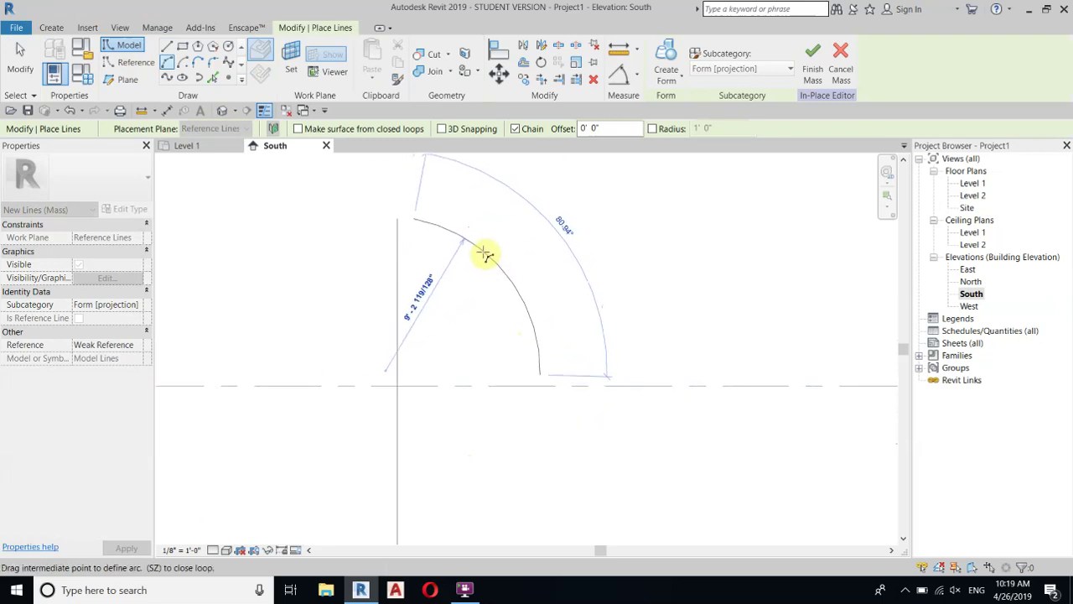
{"action": "left_click", "coordinate": [485, 254]}
{"action": "right_click", "coordinate": [630, 159]}
{"action": "left_click", "coordinate": [638, 163]}
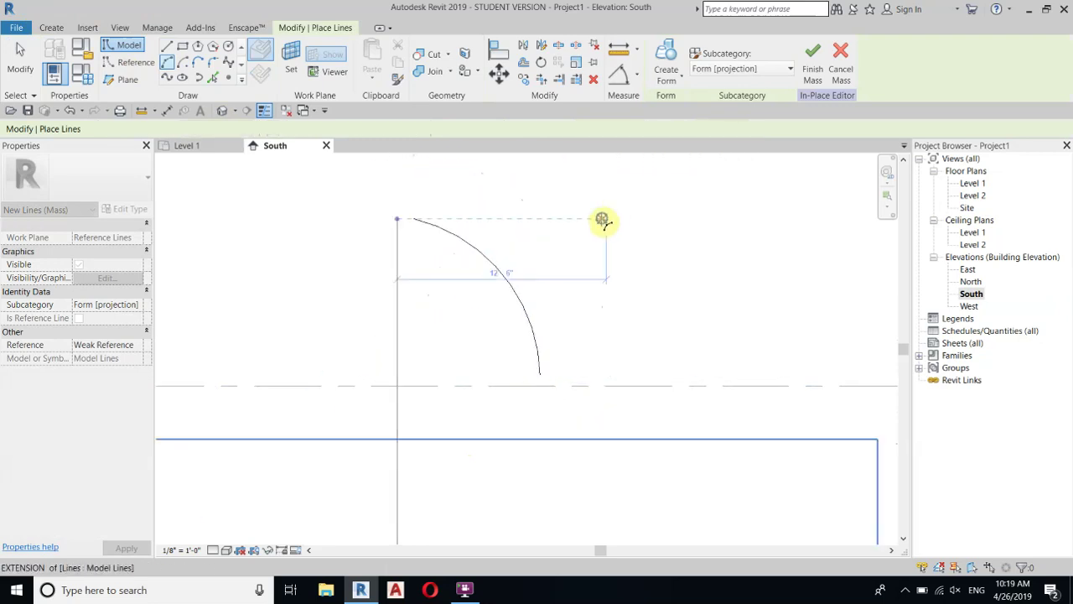
{"action": "right_click", "coordinate": [602, 220]}
{"action": "left_click", "coordinate": [618, 230]}
{"action": "right_click", "coordinate": [613, 206]}
{"action": "left_click", "coordinate": [613, 206]}
Try to stretch the arc's upper endpoint over to the vertical line, and undo the change.
{"action": "scroll", "coordinate": [330, 206], "scroll_direction": "up", "scroll_amount": 2}
{"action": "scroll", "coordinate": [521, 248], "scroll_direction": "up", "scroll_amount": 2}
{"action": "scroll", "coordinate": [522, 248], "scroll_direction": "up", "scroll_amount": 1}
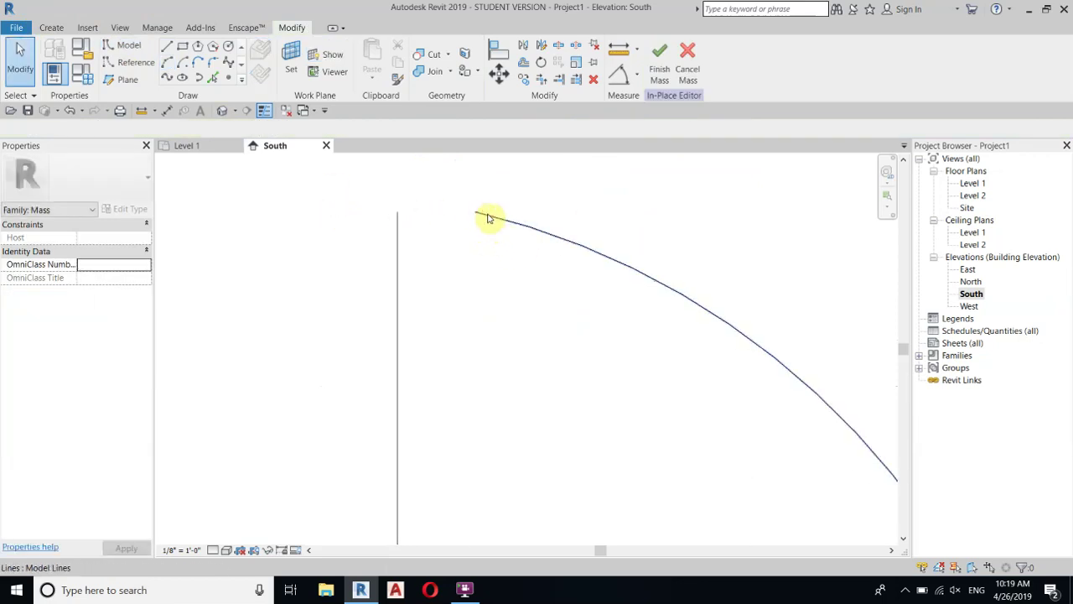
{"action": "left_click", "coordinate": [489, 219]}
{"action": "left_click_drag", "start_coordinate": [479, 215], "coordinate": [372, 223]}
{"action": "left_click", "coordinate": [376, 232]}
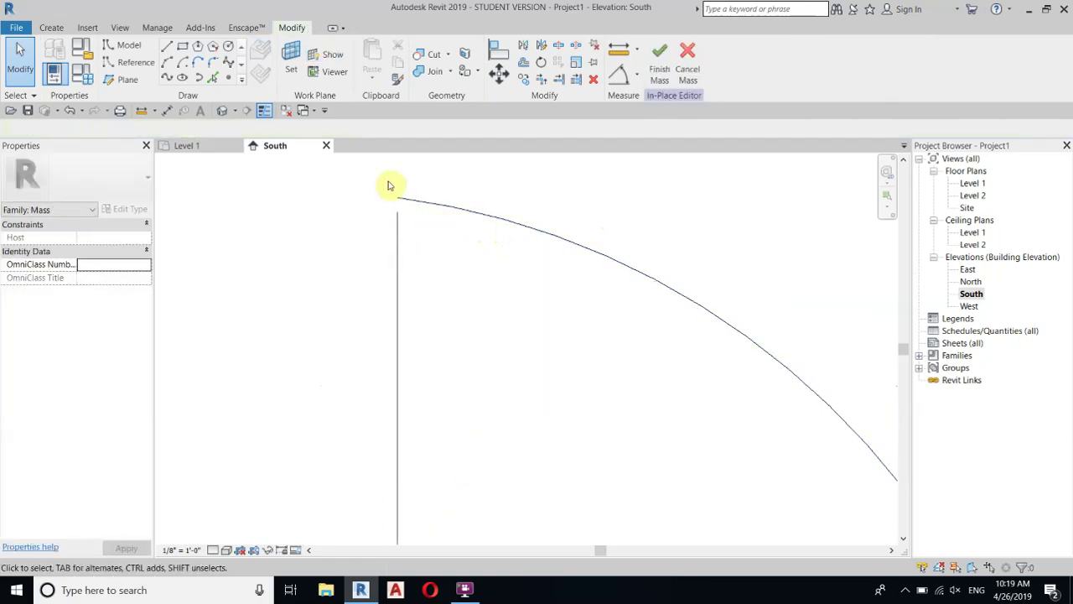
{"action": "key", "text": "ctrl+z"}
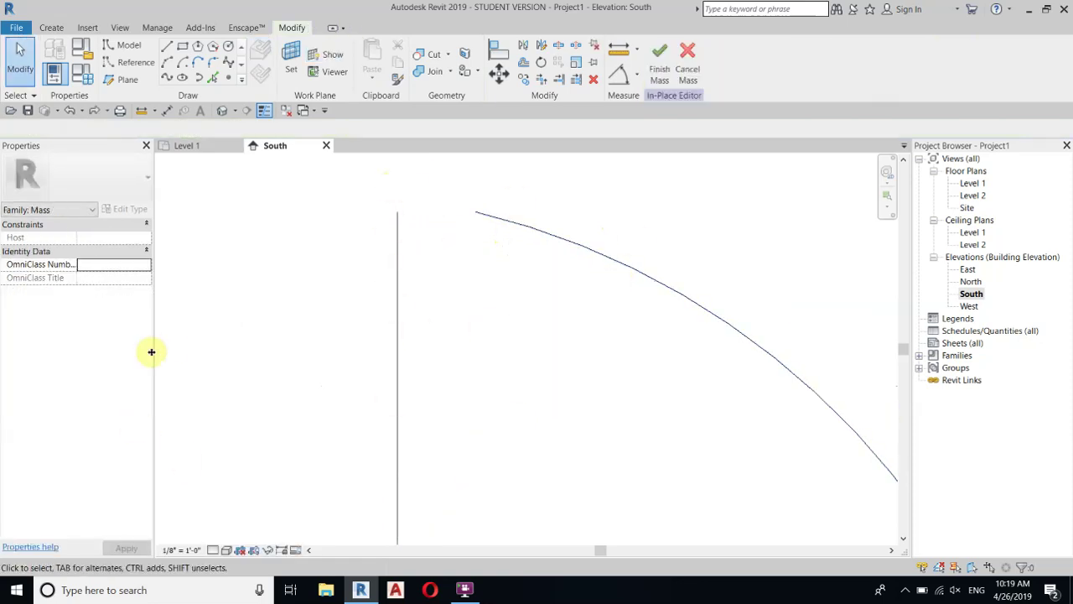
Draw a vertical model line from the arc's lower end down to the reference line.
{"action": "scroll", "coordinate": [450, 223], "scroll_direction": "down", "scroll_amount": 1}
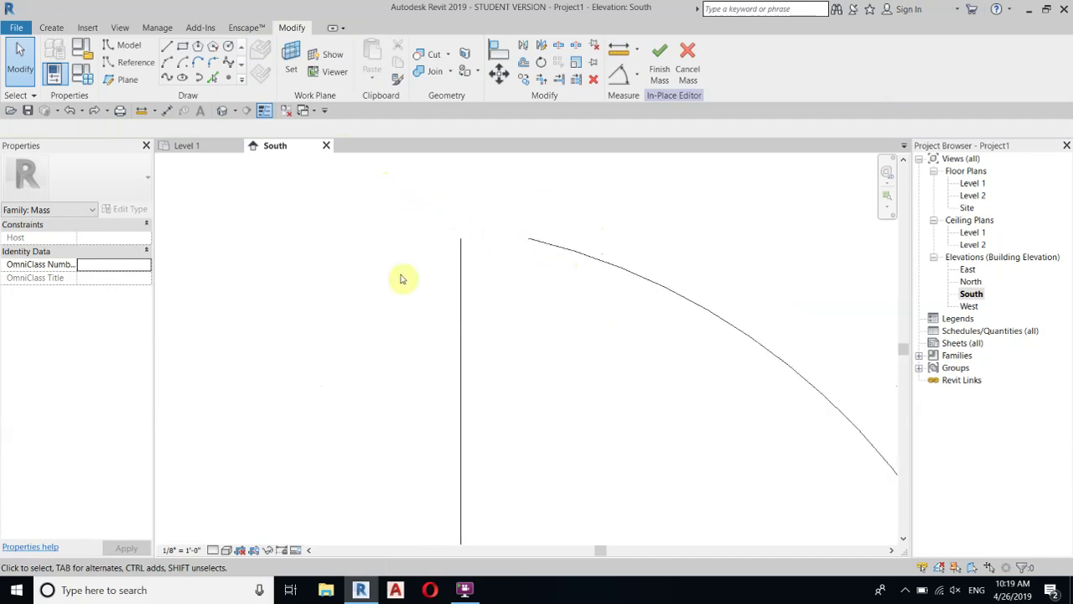
{"action": "scroll", "coordinate": [575, 349], "scroll_direction": "down", "scroll_amount": 3}
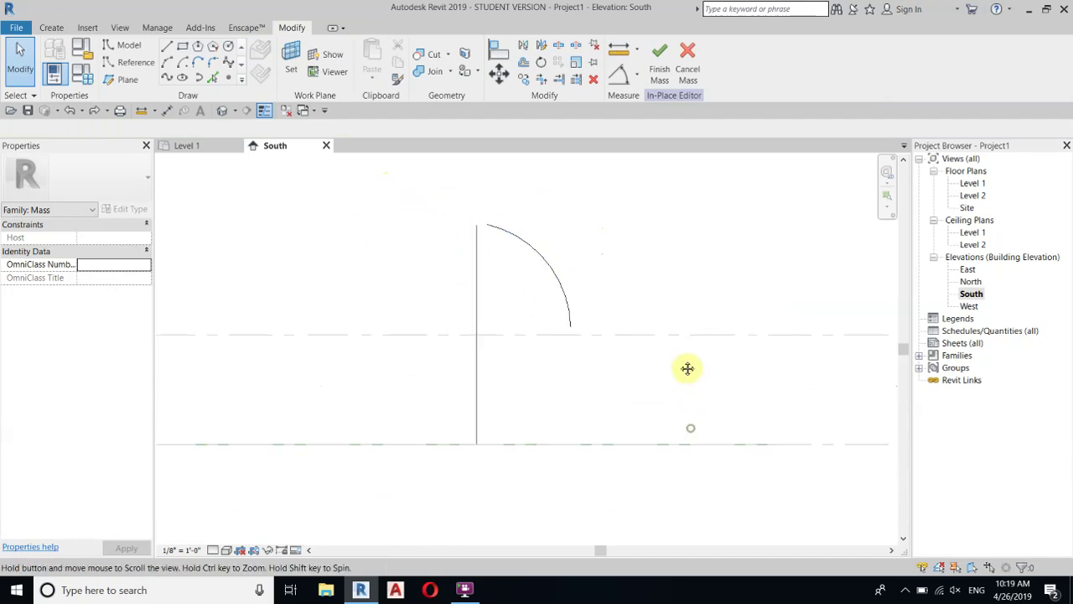
{"action": "left_click", "coordinate": [171, 47]}
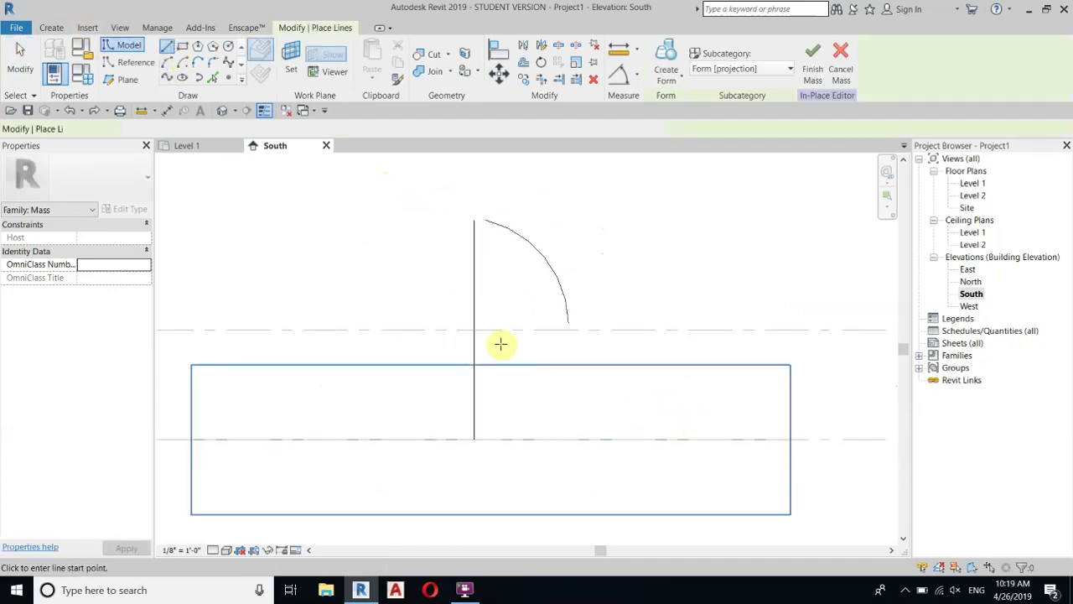
{"action": "left_click", "coordinate": [568, 323]}
{"action": "left_click", "coordinate": [570, 437]}
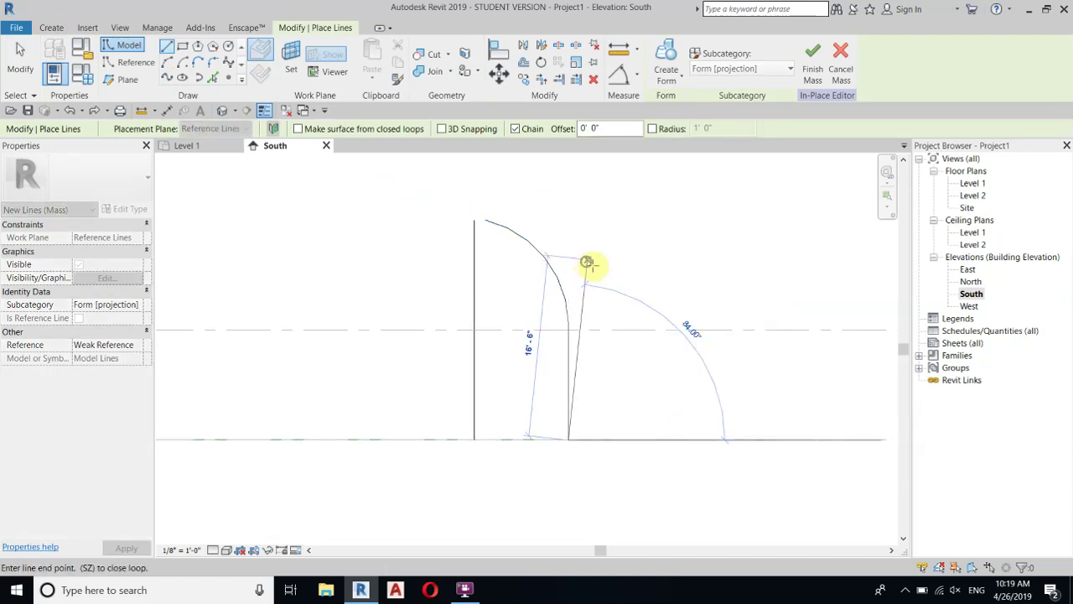
{"action": "right_click", "coordinate": [596, 269]}
{"action": "left_click", "coordinate": [624, 276]}
Open the default 3D view and orbit it to show the profile from the front and slightly above.
{"action": "left_click", "coordinate": [225, 111]}
{"action": "scroll", "coordinate": [522, 314], "scroll_direction": "up", "scroll_amount": 4}
{"action": "mouse_move", "coordinate": [657, 362]}
{"action": "middle_mouse_down", "text": "shift"}
{"action": "mouse_move", "coordinate": [359, 318]}
{"action": "mouse_move", "coordinate": [556, 364]}
{"action": "mouse_move", "coordinate": [747, 376]}
{"action": "mouse_move", "coordinate": [727, 328]}
{"action": "middle_mouse_up", "text": "shift"}
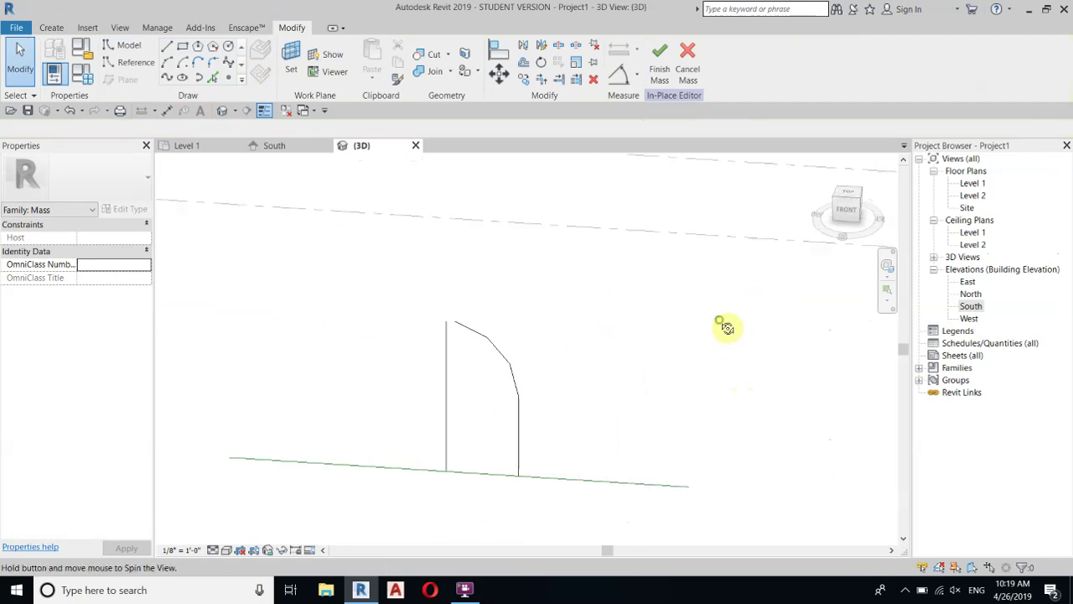
Create a solid form from the three profile lines, choosing the revolved dome variant.
{"action": "left_click_drag", "start_coordinate": [381, 272], "coordinate": [570, 551]}
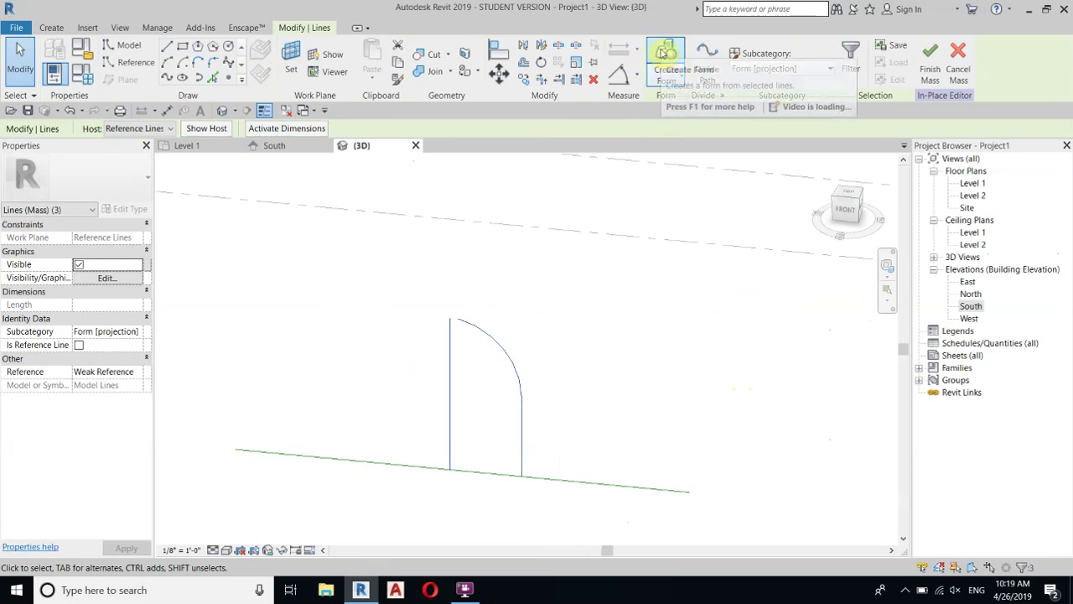
{"action": "left_click", "coordinate": [662, 52]}
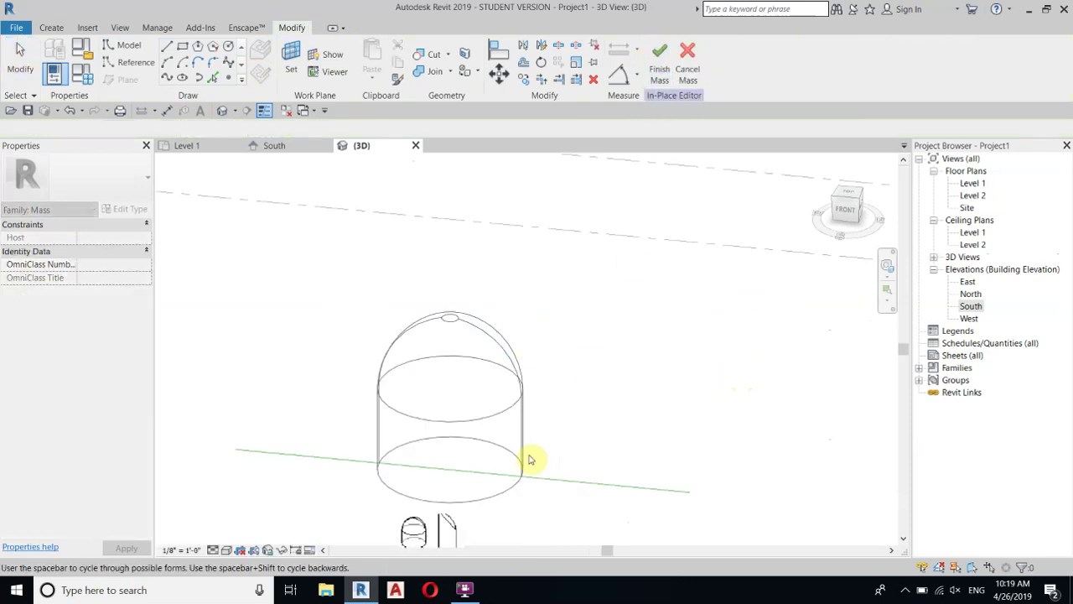
{"action": "left_click", "coordinate": [451, 533]}
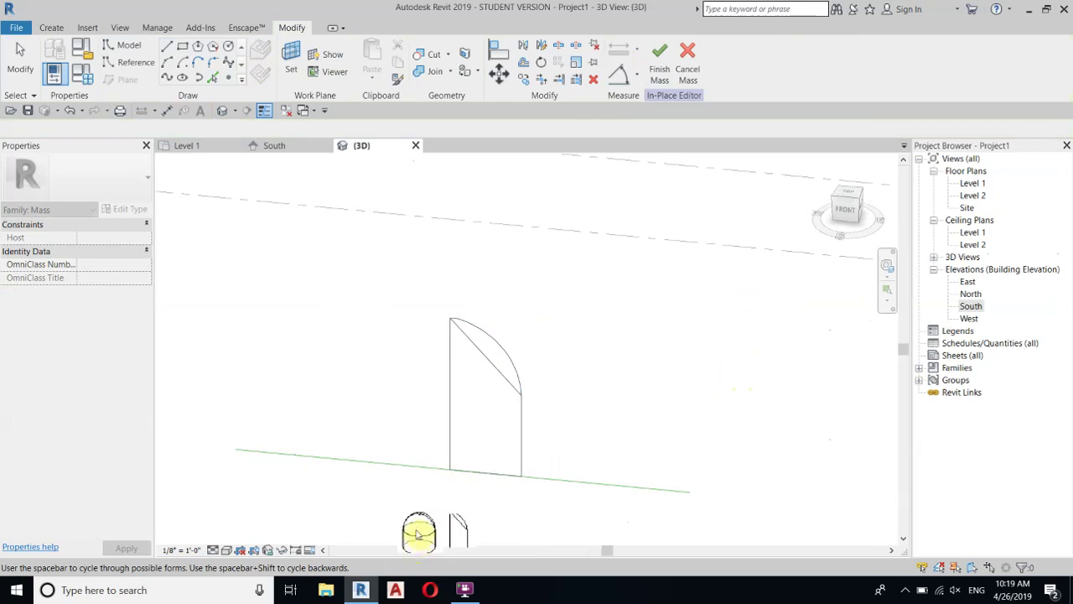
{"action": "left_click", "coordinate": [412, 536]}
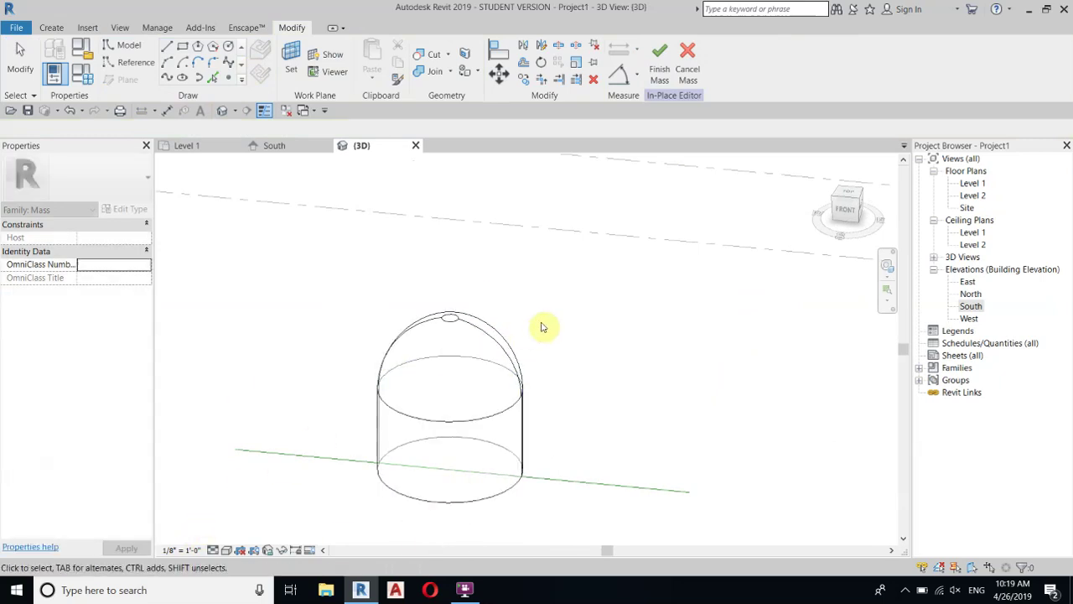
{"action": "middle_click_drag", "start_coordinate": [662, 417], "coordinate": [629, 414], "text": "shift"}
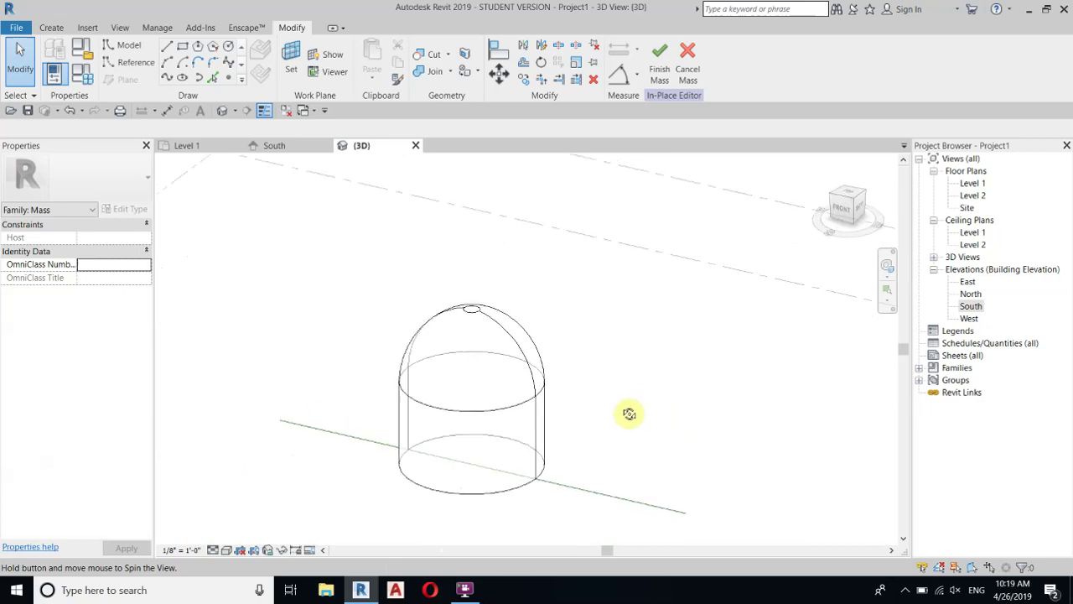
{"action": "scroll", "coordinate": [491, 389], "scroll_direction": "up", "scroll_amount": 2}
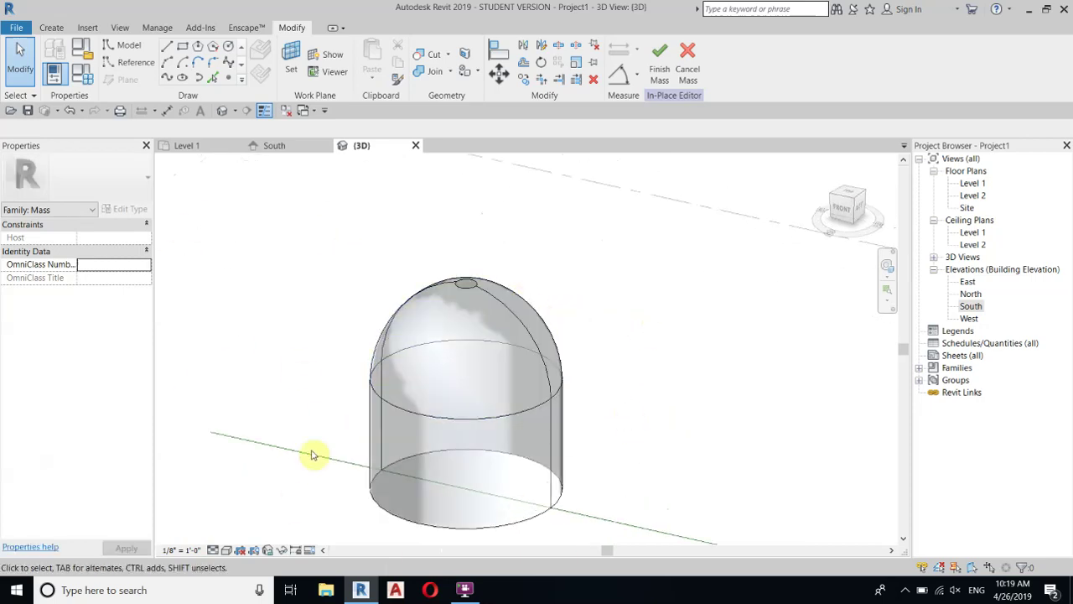
Set the revolved form's end angle to 180° to leave a half dome.
{"action": "scroll", "coordinate": [453, 419], "scroll_direction": "down", "scroll_amount": 3}
{"action": "middle_click_drag", "start_coordinate": [527, 514], "coordinate": [480, 562], "text": "shift"}
{"action": "left_click", "coordinate": [421, 320]}
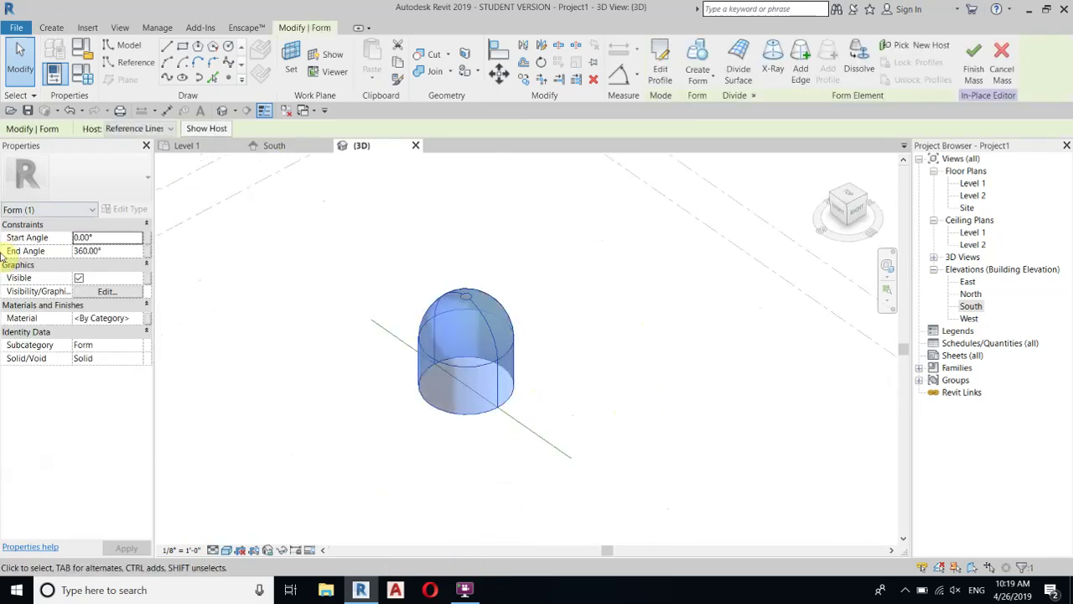
{"action": "left_click", "coordinate": [114, 250]}
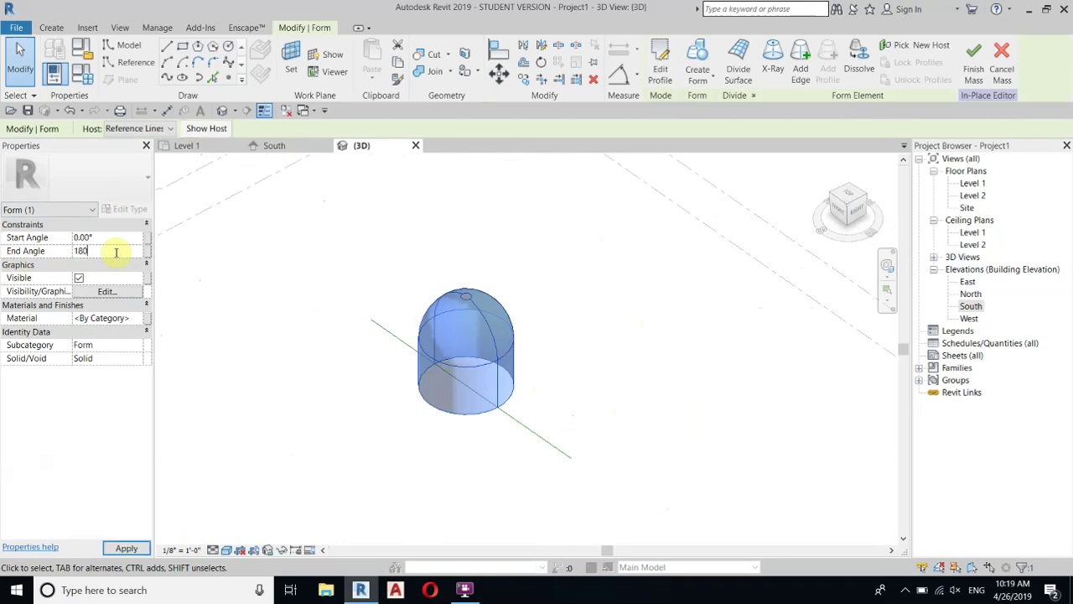
{"action": "left_click", "coordinate": [603, 343]}
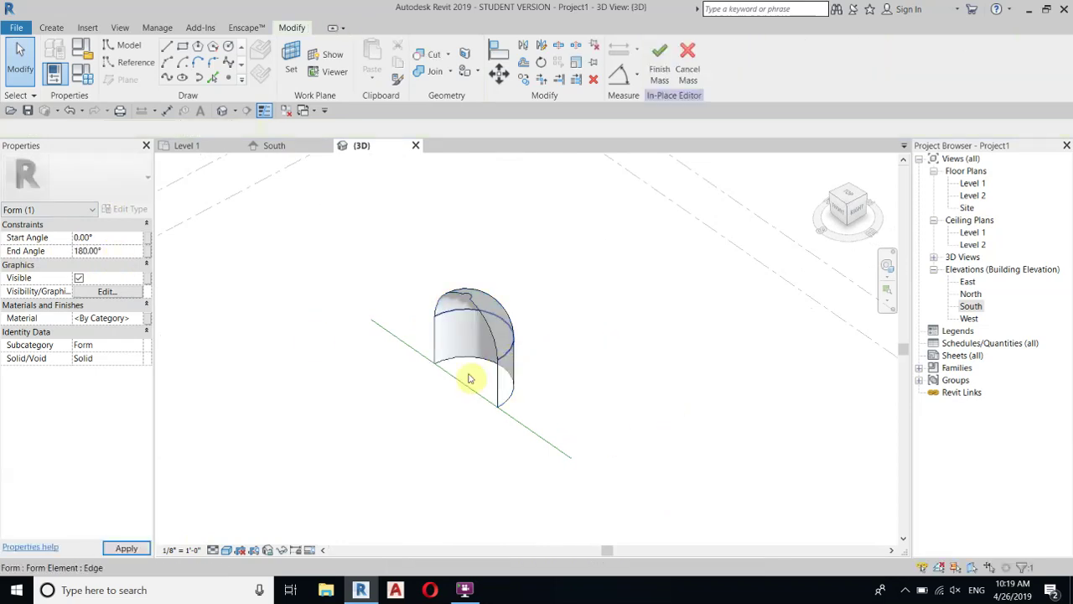
Open the dome surface's profile for editing and switch to the South elevation at the dome's apex.
{"action": "middle_click_drag", "start_coordinate": [467, 369], "coordinate": [343, 383], "text": "shift"}
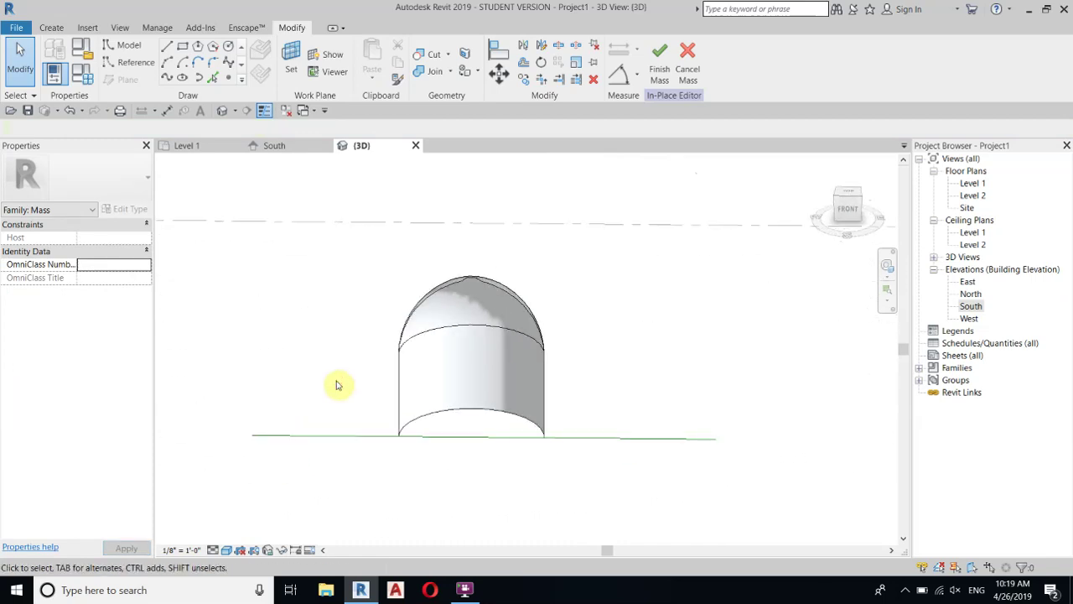
{"action": "middle_click_drag", "start_coordinate": [563, 378], "coordinate": [503, 223], "text": "shift"}
{"action": "scroll", "coordinate": [627, 377], "scroll_direction": "up", "scroll_amount": 6}
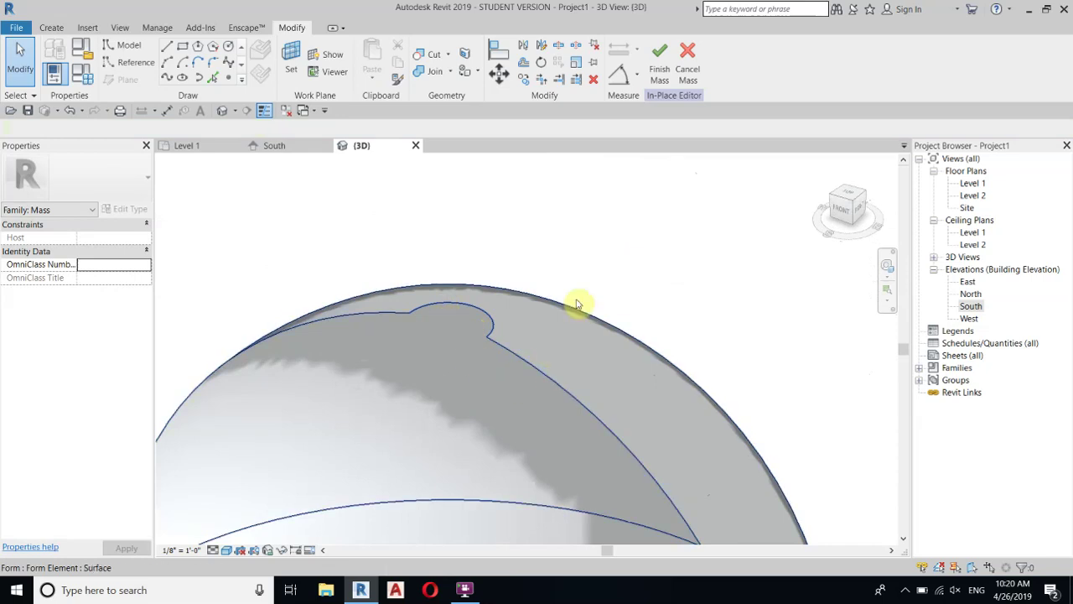
{"action": "left_click", "coordinate": [534, 295]}
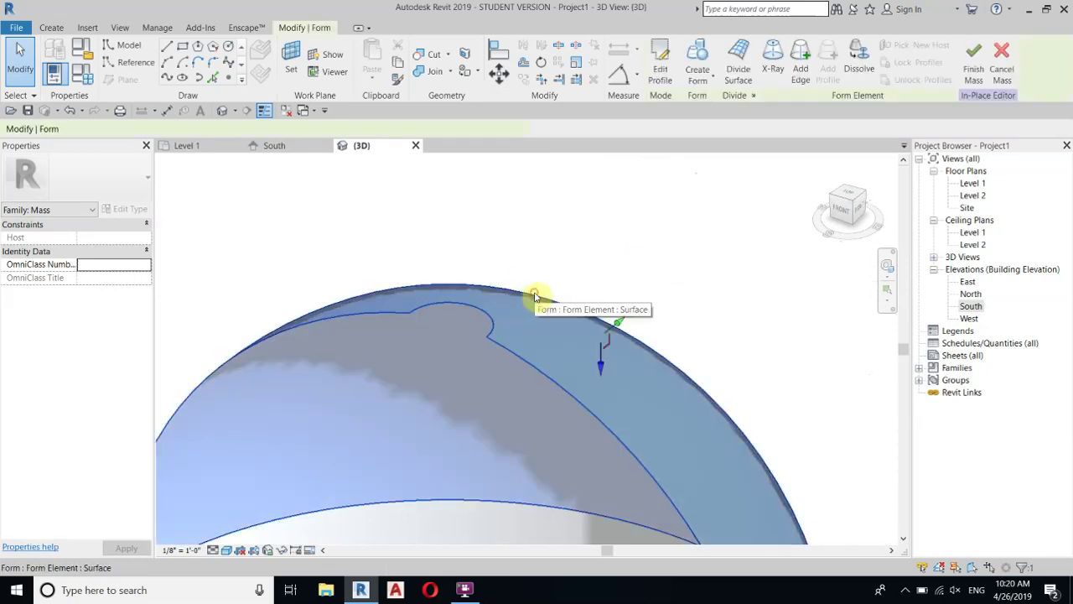
{"action": "left_click", "coordinate": [662, 67]}
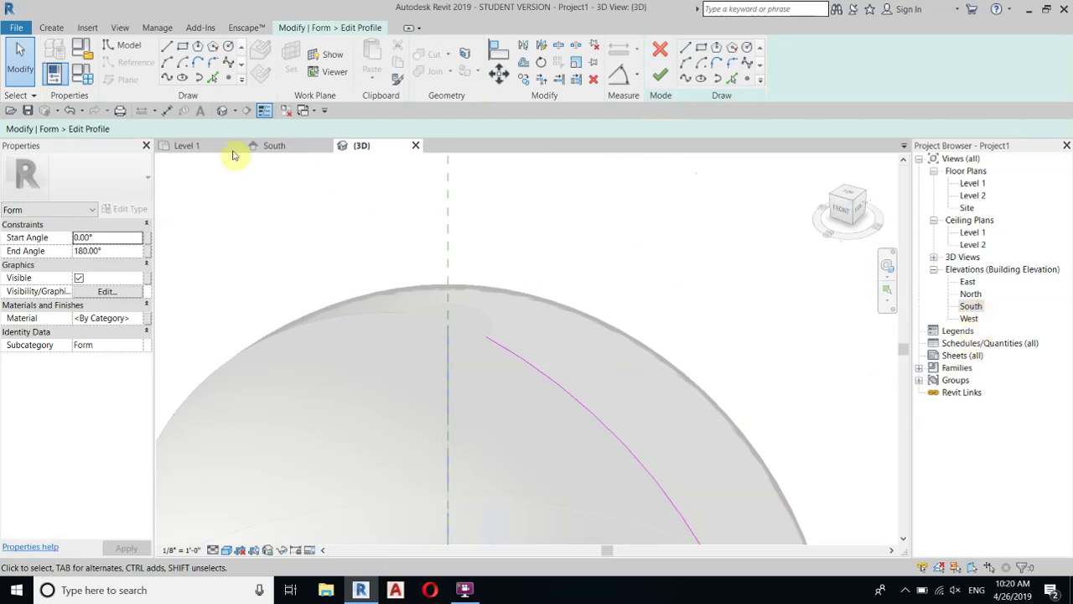
{"action": "left_click", "coordinate": [264, 149]}
{"action": "scroll", "coordinate": [474, 242], "scroll_direction": "up", "scroll_amount": 1}
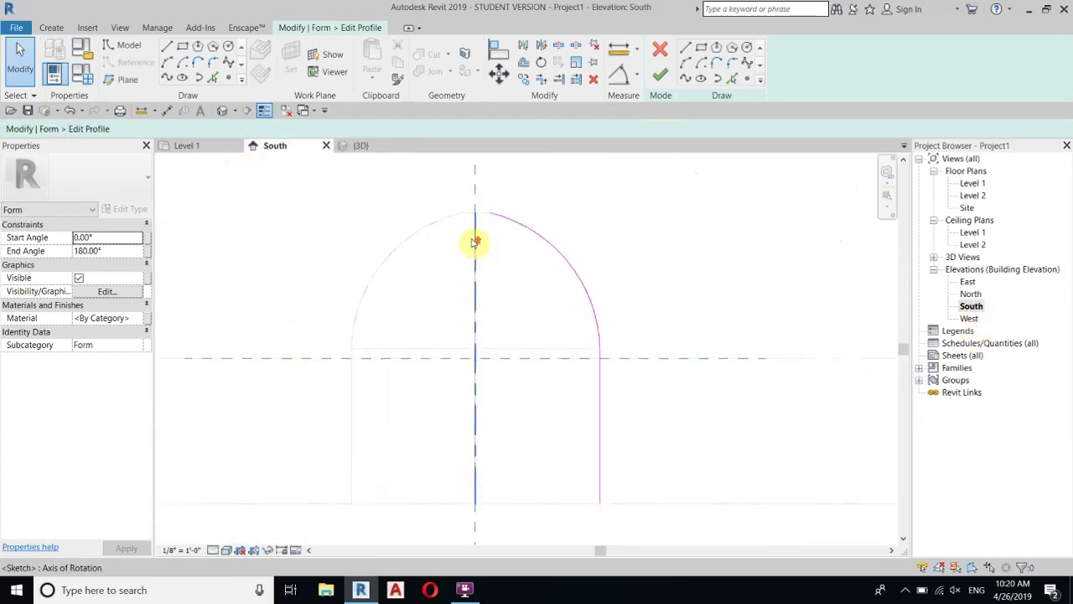
{"action": "scroll", "coordinate": [466, 204], "scroll_direction": "up", "scroll_amount": 2}
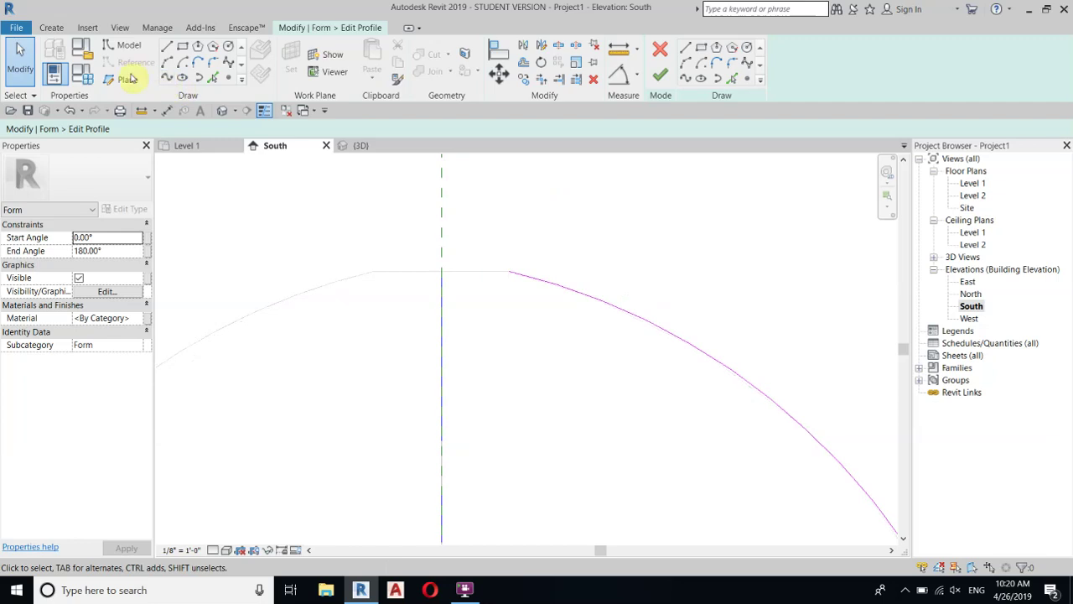
Trim/extend the profile arc to a corner with the vertical axis of rotation, and finish the profile edit.
{"action": "left_click", "coordinate": [541, 79]}
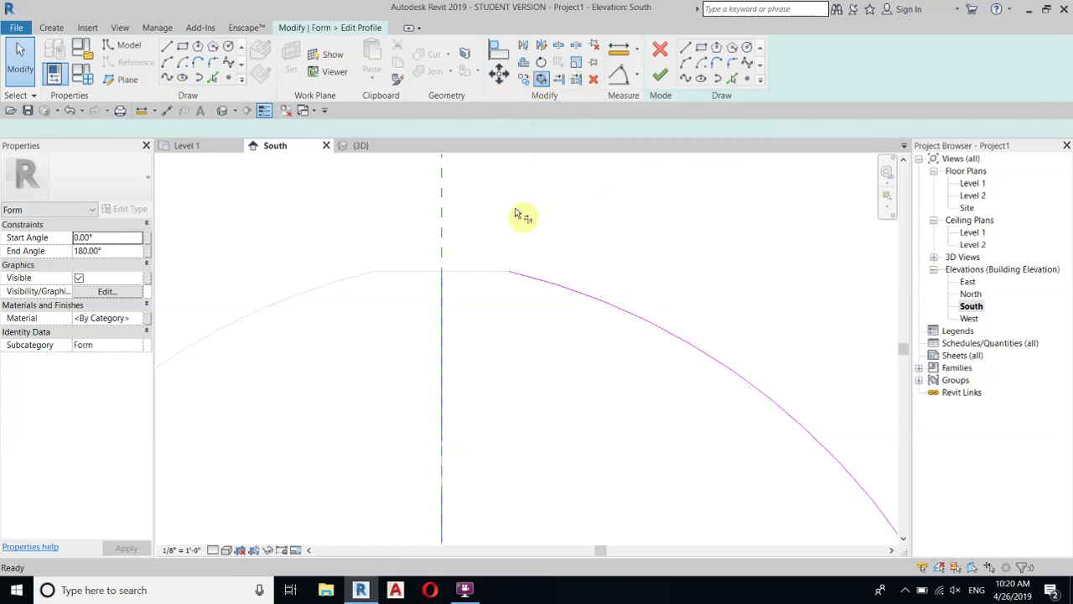
{"action": "left_click", "coordinate": [526, 280]}
{"action": "left_click", "coordinate": [441, 315]}
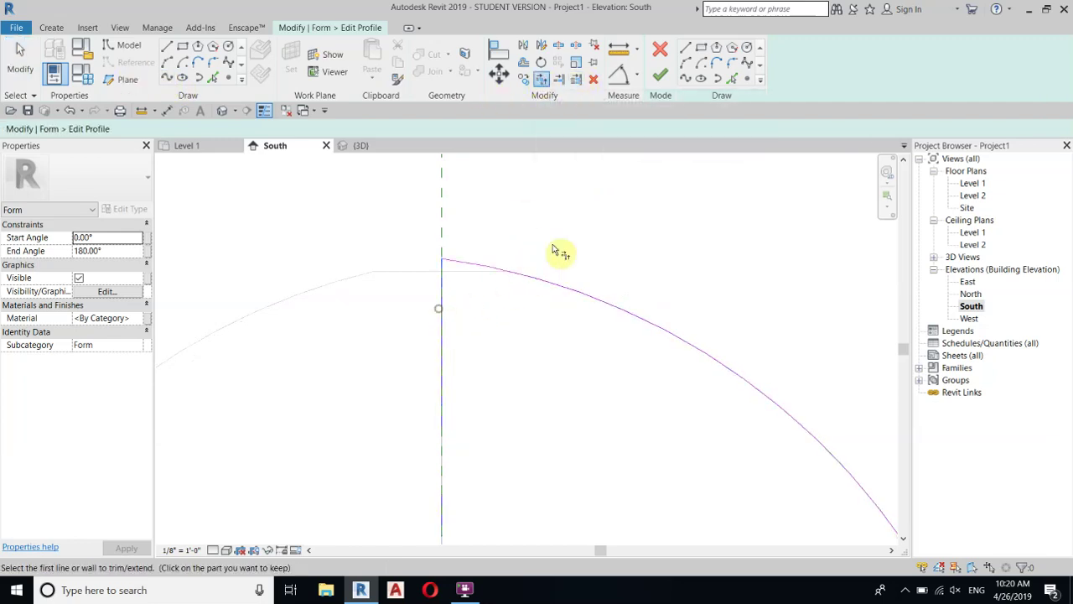
{"action": "right_click", "coordinate": [578, 222]}
{"action": "left_click", "coordinate": [593, 221]}
{"action": "left_click", "coordinate": [660, 74]}
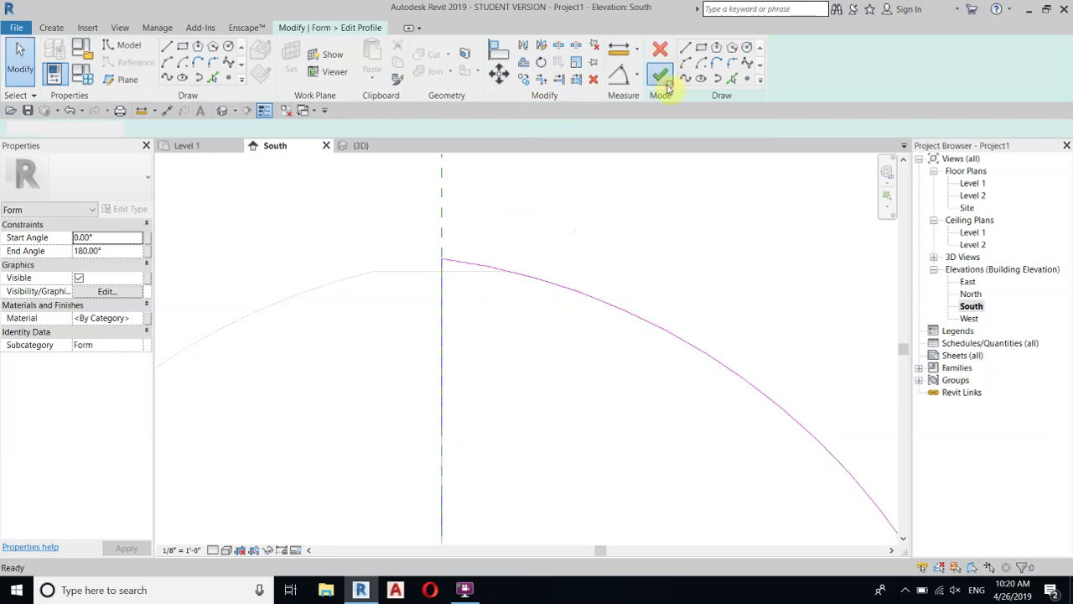
{"action": "left_click", "coordinate": [260, 164]}
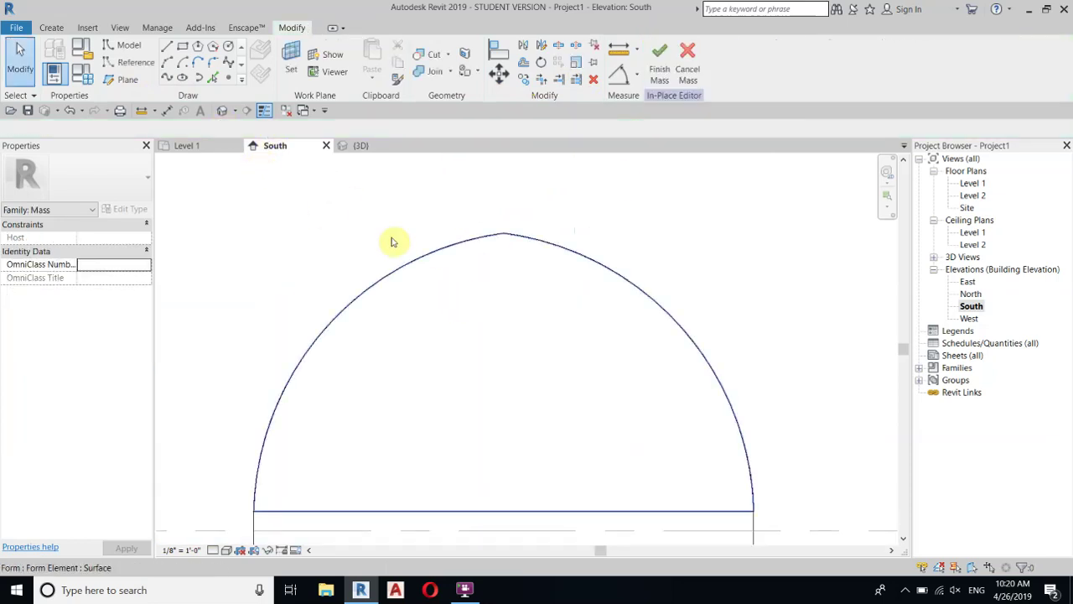
Return to the 3D view and divide the upper dome surface of the half dome.
{"action": "left_click", "coordinate": [221, 111]}
{"action": "mouse_move", "coordinate": [453, 315]}
{"action": "middle_mouse_down", "text": "shift"}
{"action": "mouse_move", "coordinate": [475, 378]}
{"action": "mouse_move", "coordinate": [199, 302]}
{"action": "mouse_move", "coordinate": [470, 410]}
{"action": "mouse_move", "coordinate": [568, 399]}
{"action": "mouse_move", "coordinate": [444, 306]}
{"action": "middle_mouse_up", "text": "shift"}
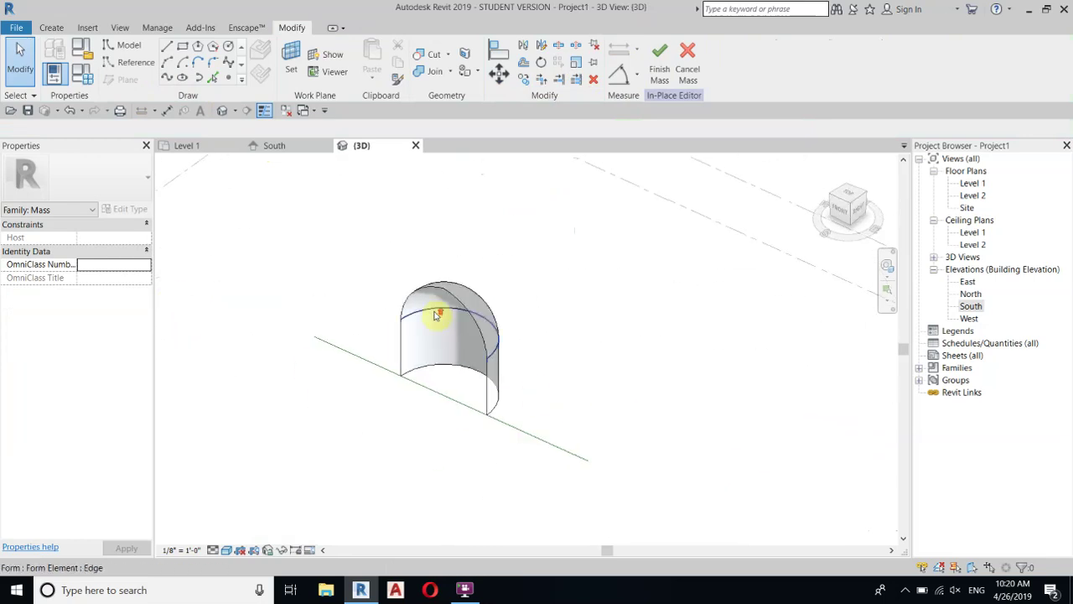
{"action": "scroll", "coordinate": [472, 306], "scroll_direction": "up", "scroll_amount": 5}
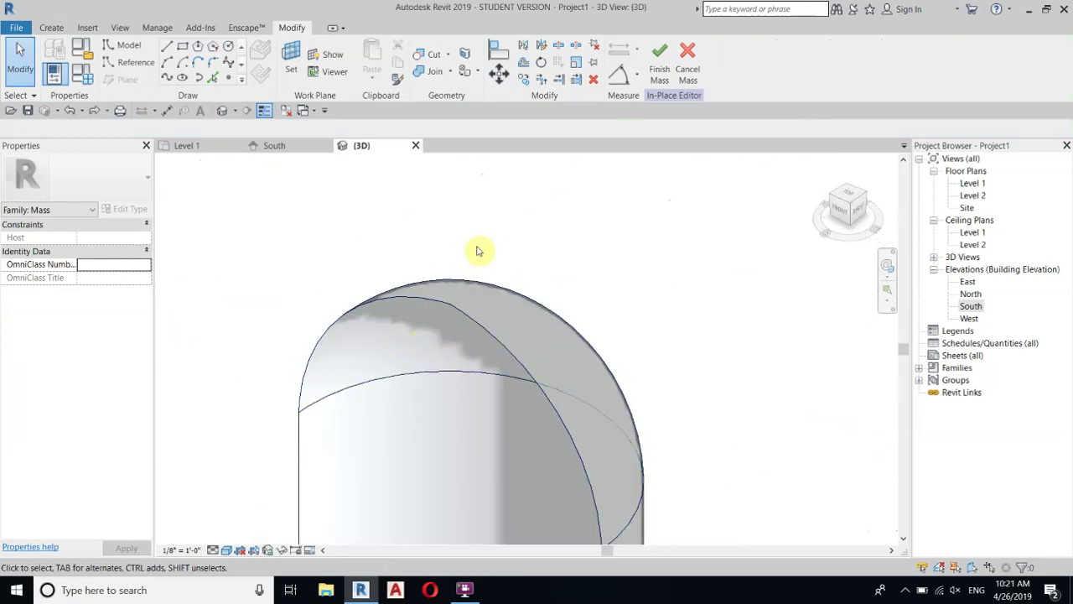
{"action": "left_click", "coordinate": [503, 287]}
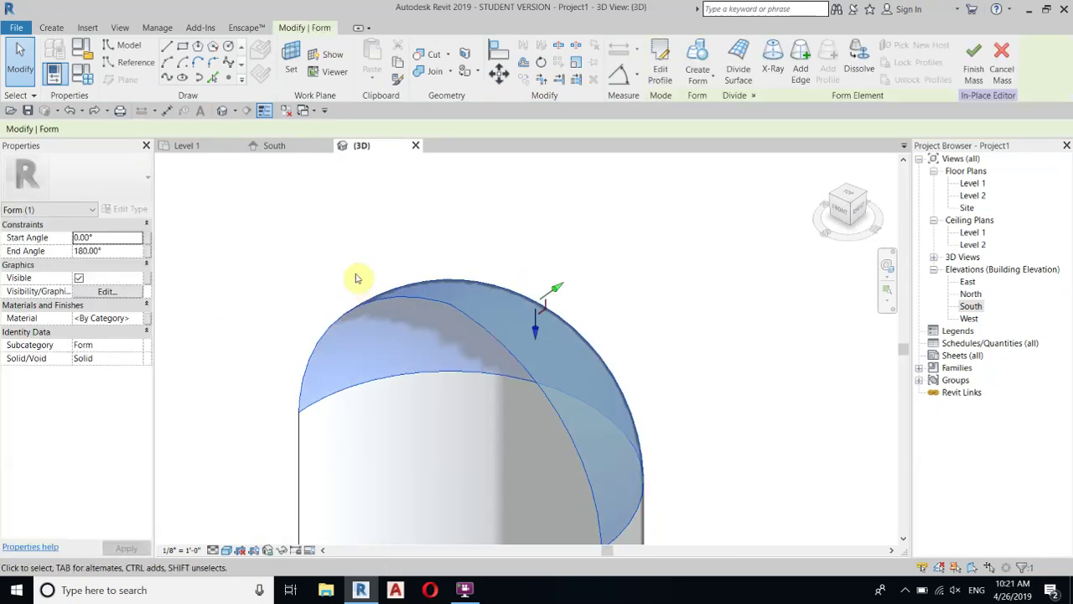
{"action": "left_click", "coordinate": [736, 74]}
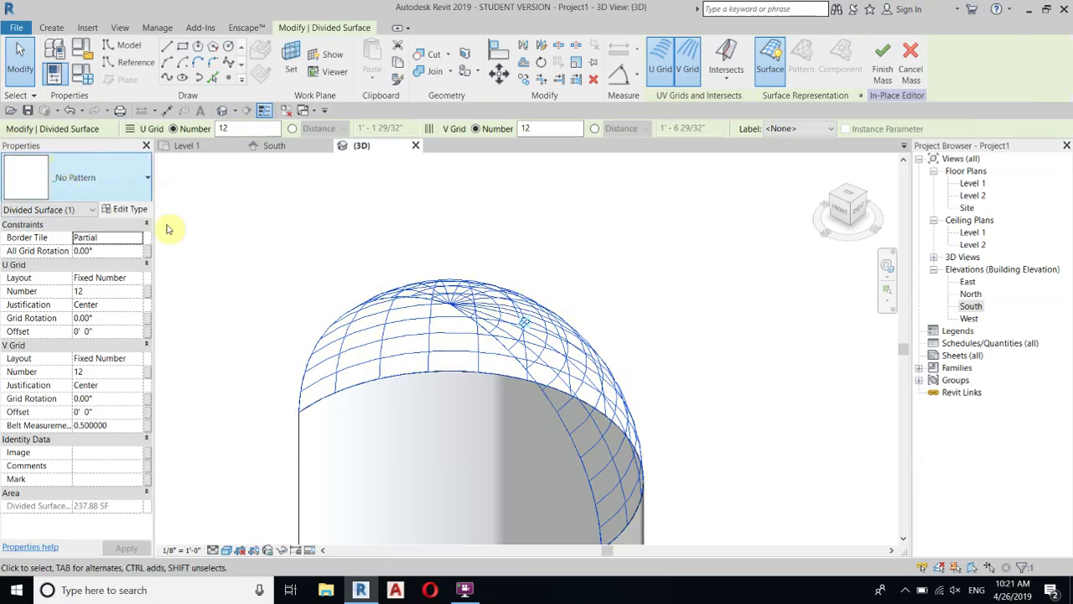
Apply the Rhomboid pattern to the divided dome surface.
{"action": "left_click", "coordinate": [115, 181]}
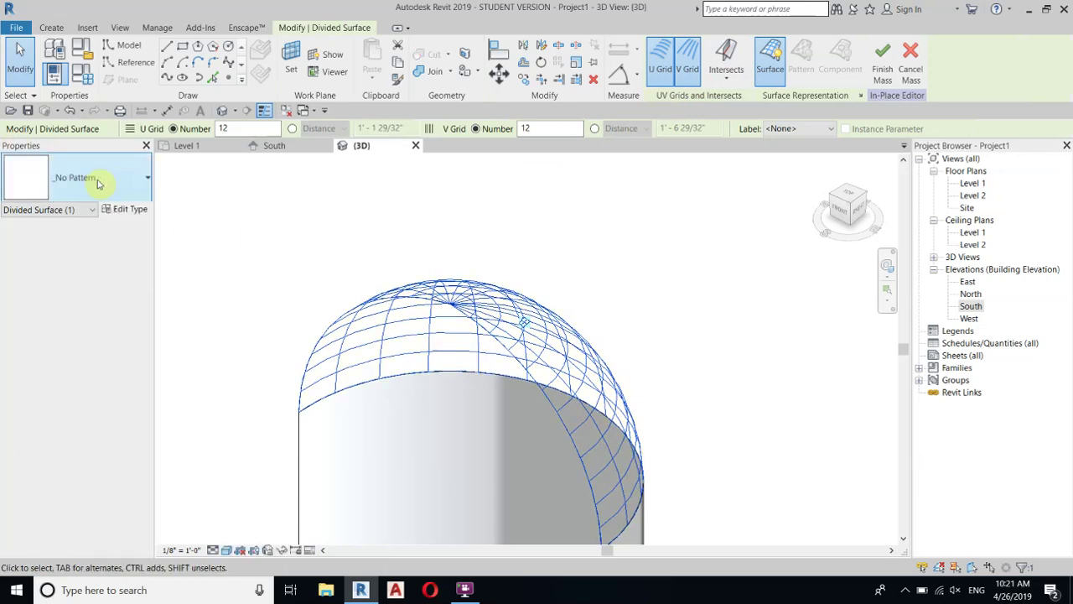
{"action": "left_click_drag", "start_coordinate": [149, 304], "coordinate": [172, 460]}
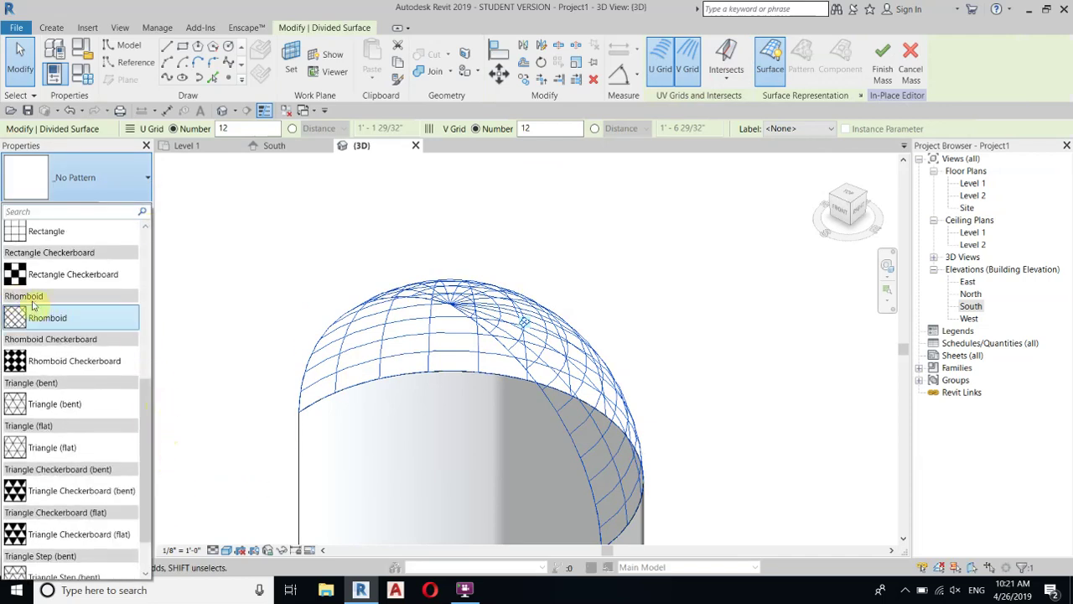
{"action": "left_click", "coordinate": [56, 320]}
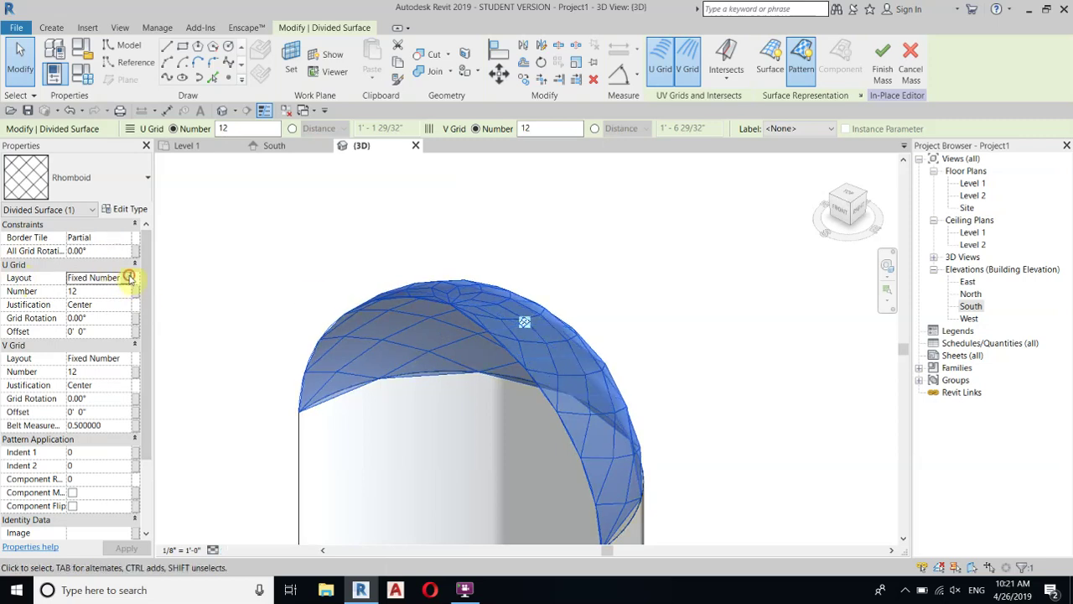
Set the divided surface's U and V grid layouts to Fixed Distance, each with a distance of 8".
{"action": "left_click", "coordinate": [129, 278]}
{"action": "left_click", "coordinate": [88, 302]}
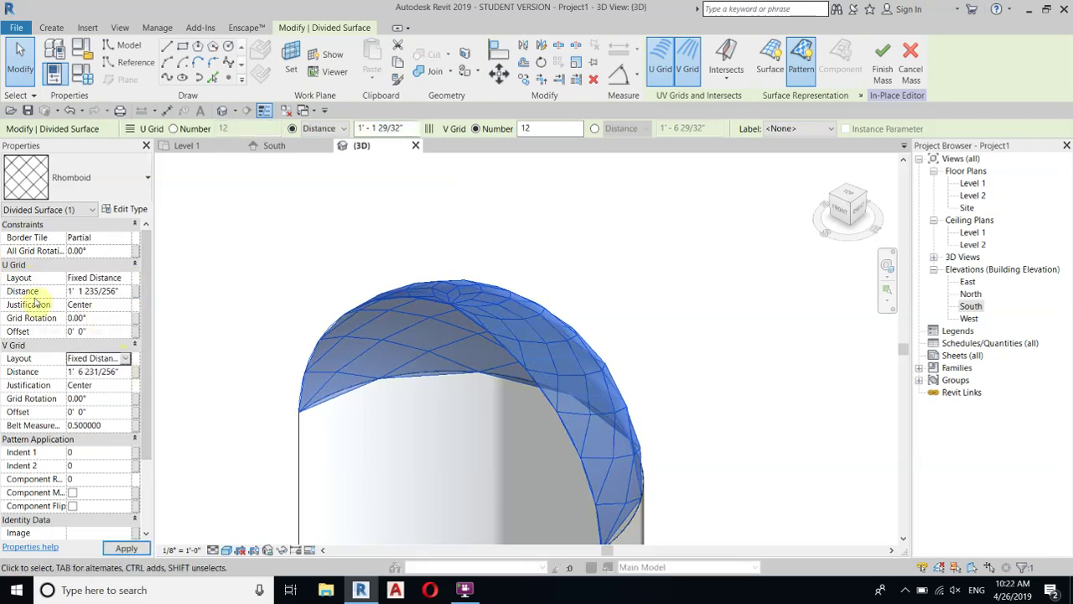
{"action": "key", "text": "Return"}
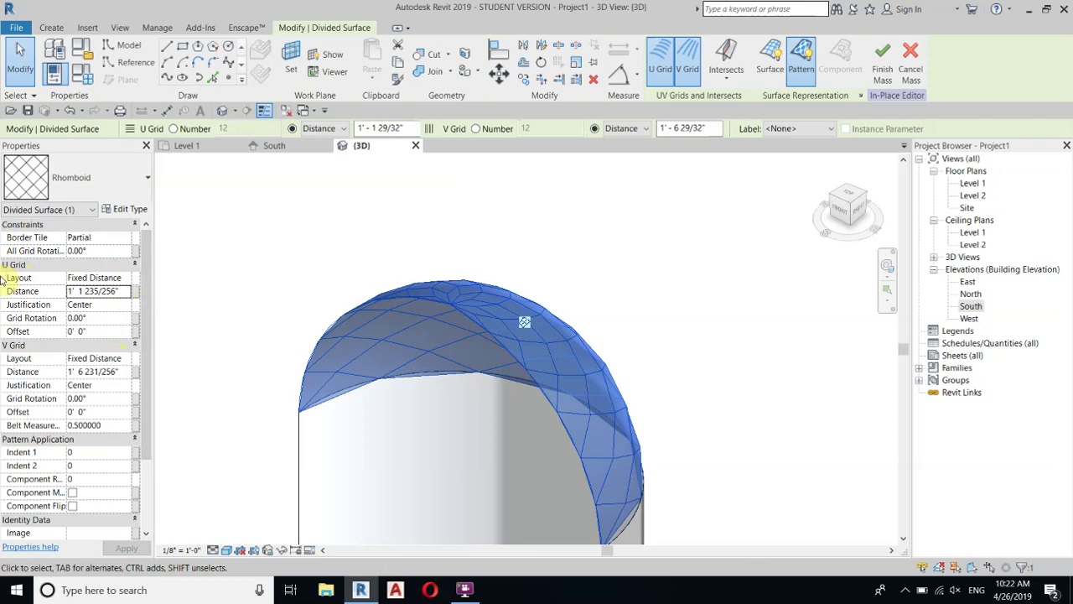
{"action": "left_click", "coordinate": [131, 290]}
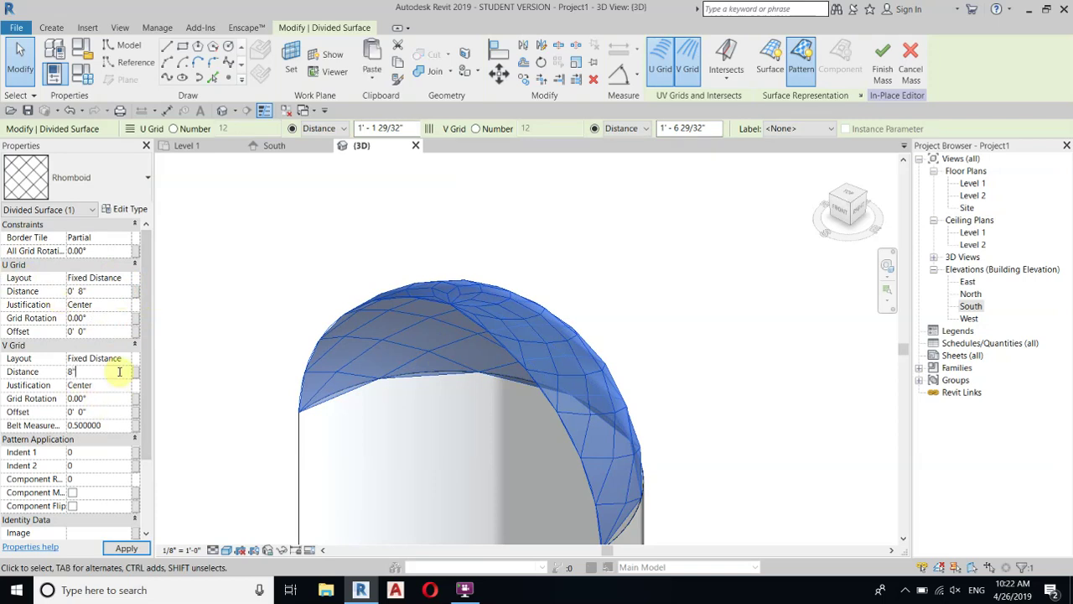
{"action": "left_click", "coordinate": [213, 318]}
{"action": "middle_click_drag", "start_coordinate": [213, 318], "coordinate": [662, 452], "text": "shift"}
{"action": "middle_click_drag", "start_coordinate": [620, 266], "coordinate": [577, 347]}
{"action": "scroll", "coordinate": [578, 352], "scroll_direction": "up", "scroll_amount": 2}
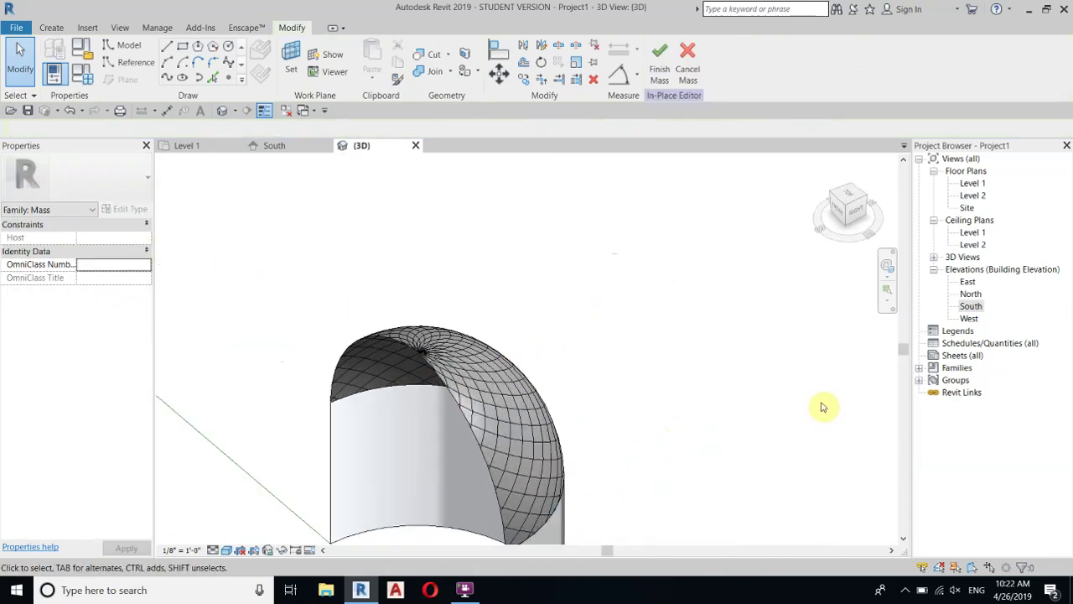
Create a new family from the Curtain Panel Pattern Based.rft template.
{"action": "left_click", "coordinate": [14, 27]}
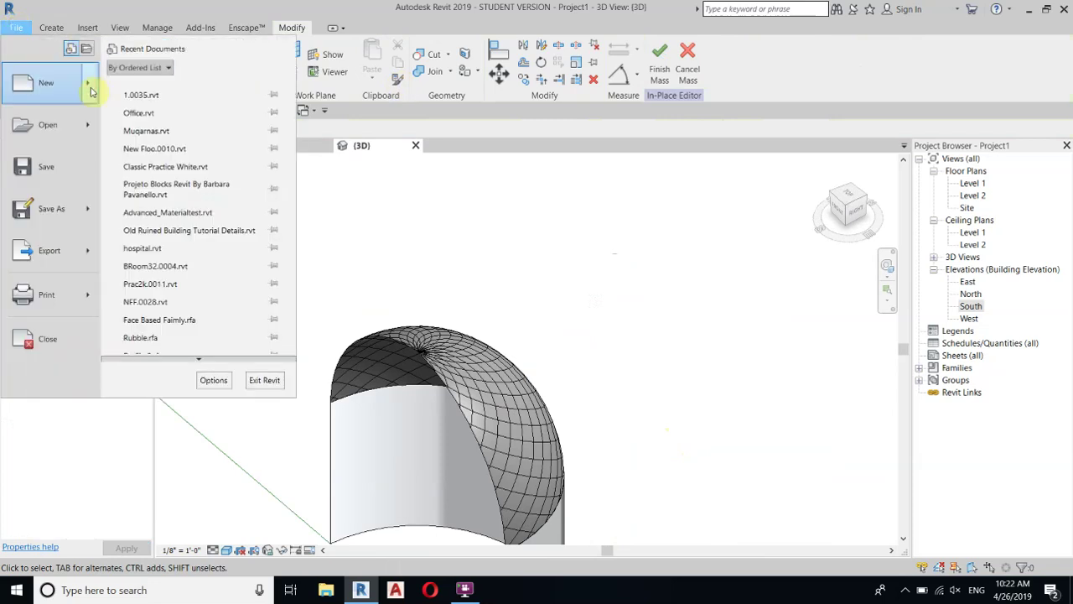
{"action": "mouse_move", "coordinate": [88, 83]}
{"action": "left_click", "coordinate": [203, 132]}
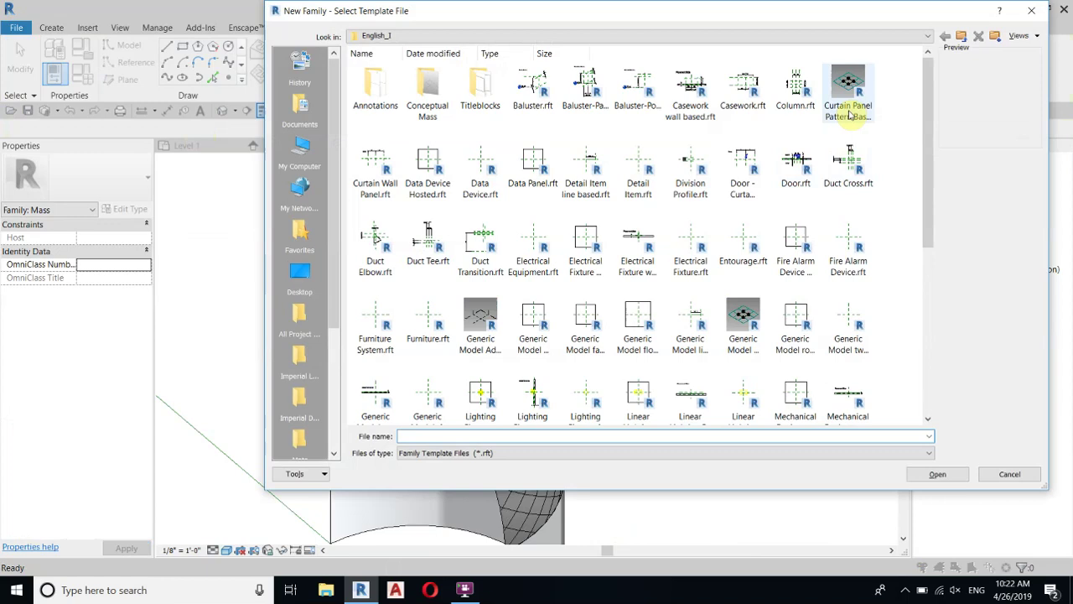
{"action": "left_click", "coordinate": [849, 116]}
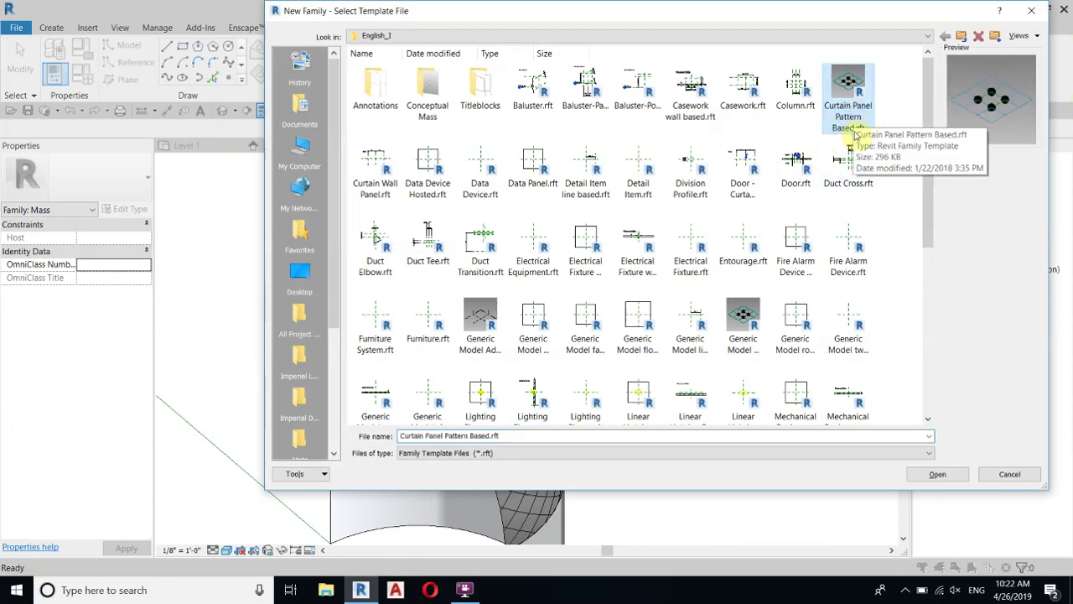
{"action": "left_click", "coordinate": [937, 474]}
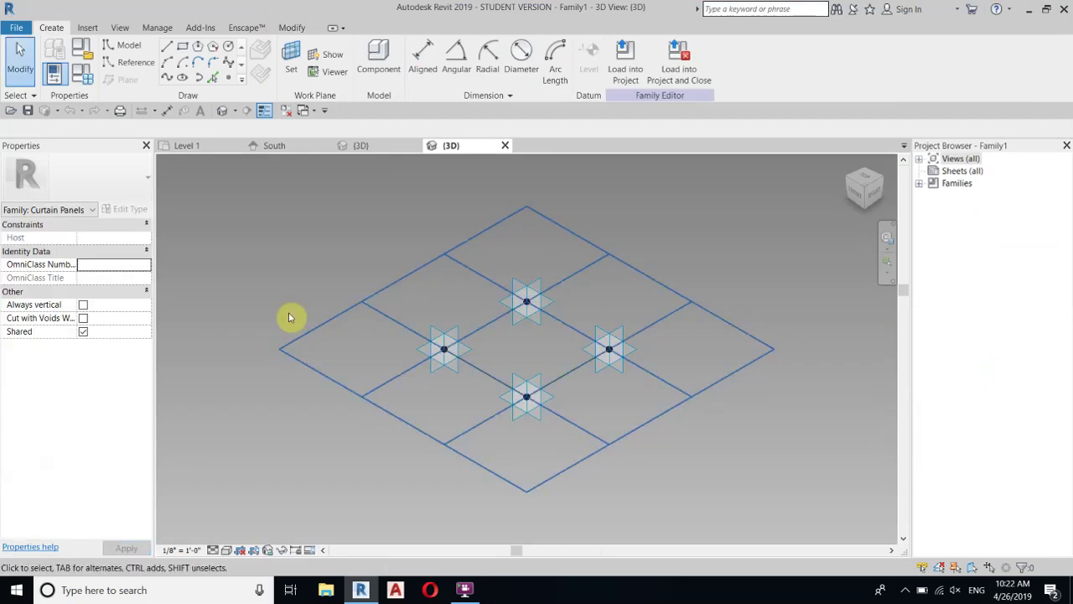
{"action": "middle_click_drag", "start_coordinate": [630, 369], "coordinate": [510, 400]}
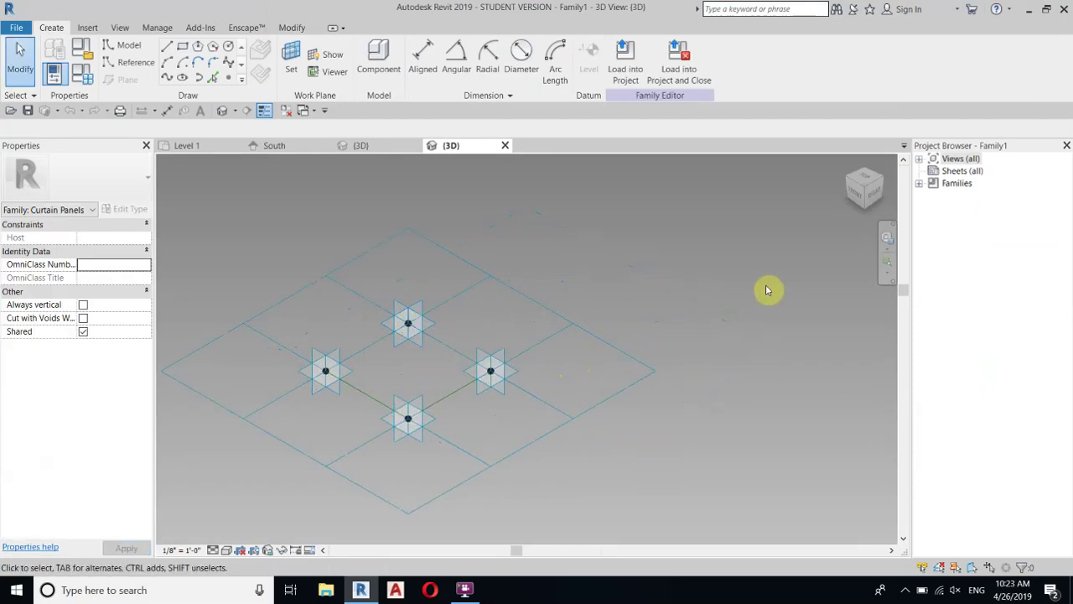
Change the tile pattern grid to Rhomboid and set its horizontal and vertical spacing to 1'.
{"action": "left_click", "coordinate": [561, 326]}
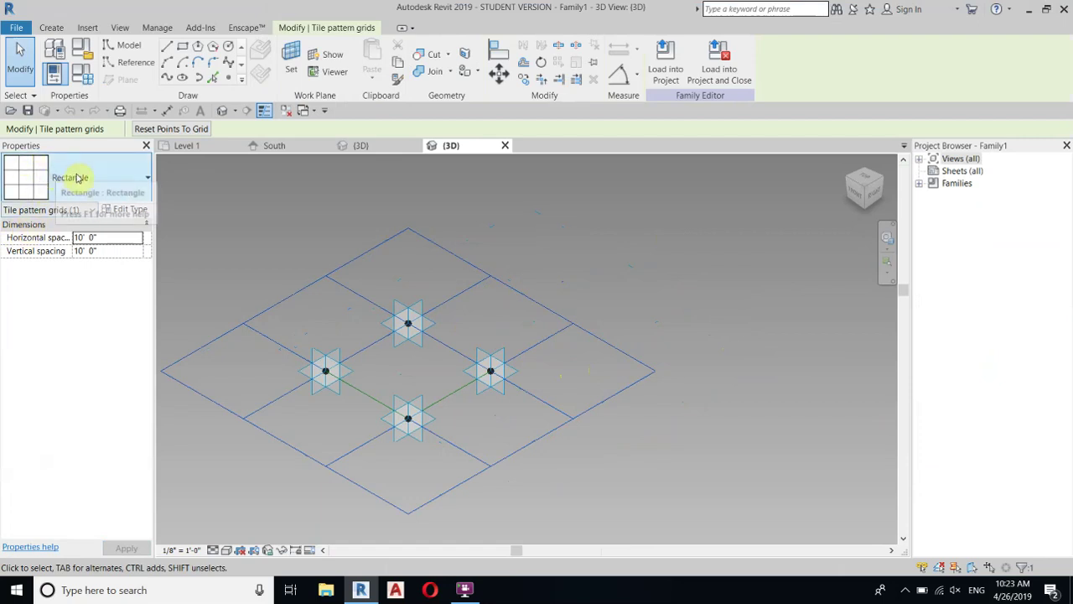
{"action": "left_click", "coordinate": [149, 179]}
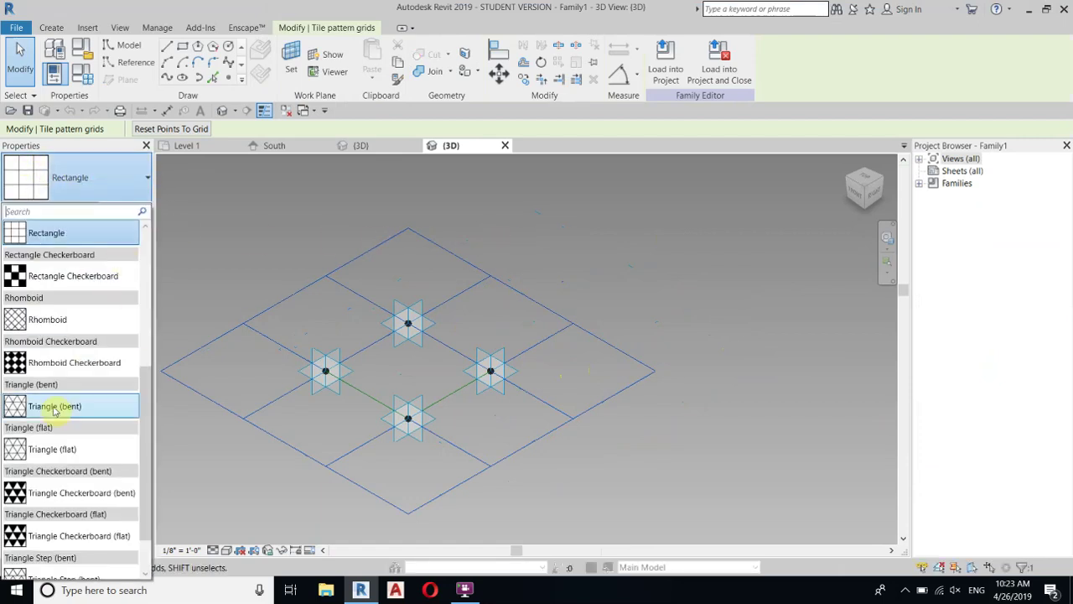
{"action": "left_click", "coordinate": [48, 322]}
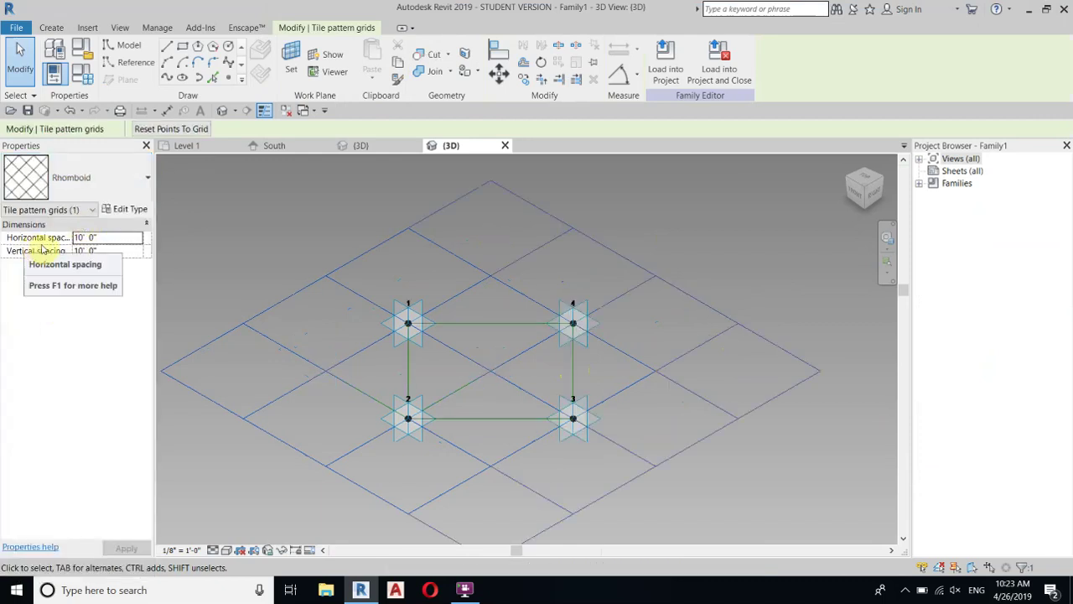
{"action": "left_click", "coordinate": [122, 241]}
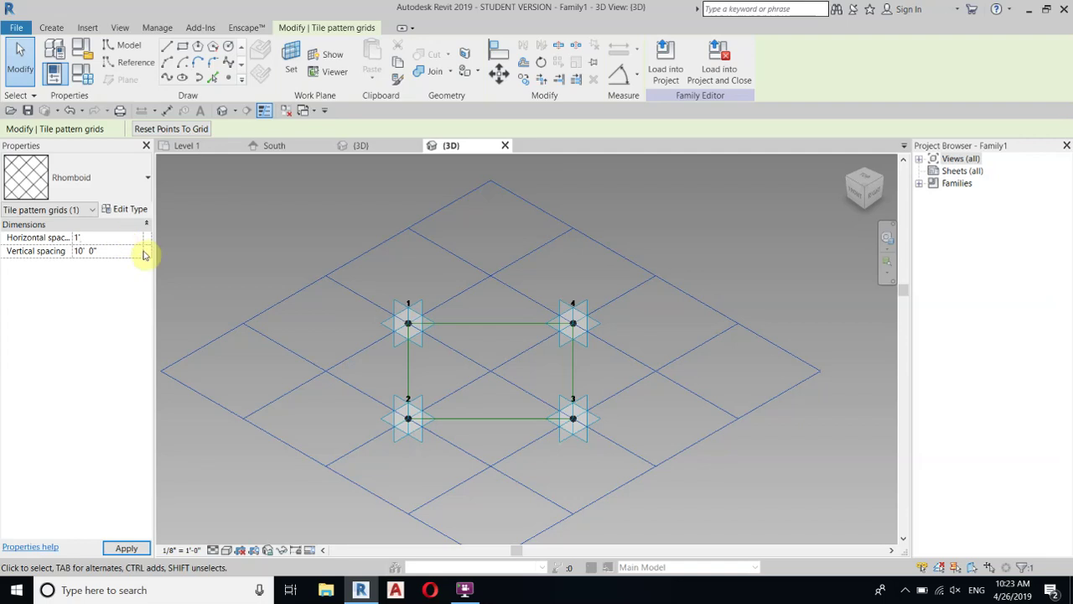
{"action": "left_click", "coordinate": [694, 400]}
Draw a model line from the midpoint of reference edge 1-2 to the midpoint of opposite edge 3-4.
{"action": "scroll", "coordinate": [623, 354], "scroll_direction": "down", "scroll_amount": 5}
{"action": "scroll", "coordinate": [553, 350], "scroll_direction": "up", "scroll_amount": 4}
{"action": "scroll", "coordinate": [400, 357], "scroll_direction": "up", "scroll_amount": 4}
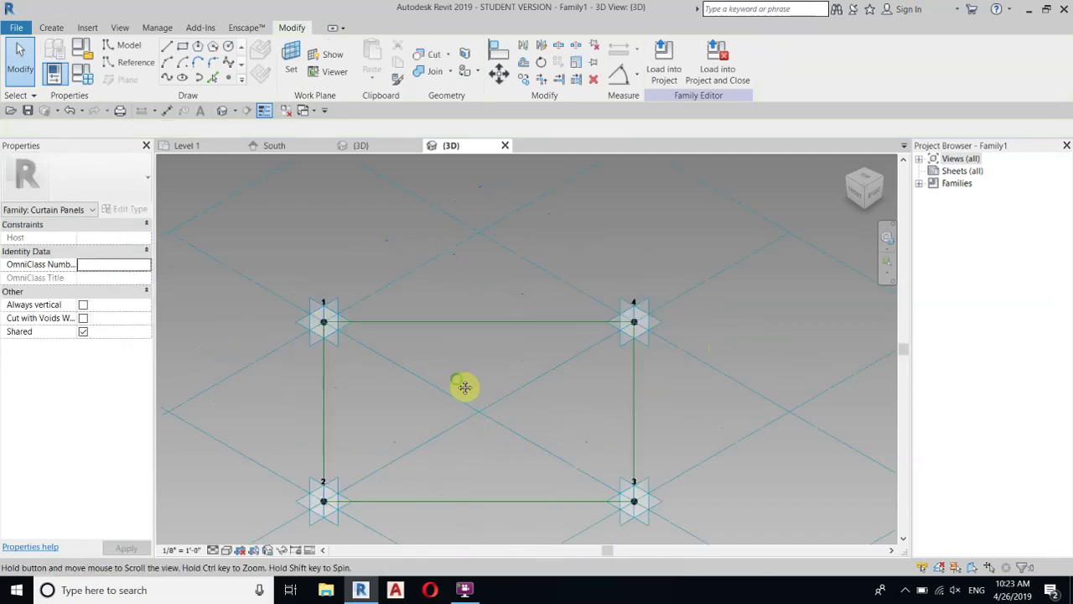
{"action": "middle_click_drag", "start_coordinate": [461, 386], "coordinate": [419, 328]}
{"action": "scroll", "coordinate": [412, 386], "scroll_direction": "down", "scroll_amount": 4}
{"action": "middle_click_drag", "start_coordinate": [412, 385], "coordinate": [391, 371], "text": "shift"}
{"action": "scroll", "coordinate": [371, 372], "scroll_direction": "up", "scroll_amount": 5}
{"action": "left_click", "coordinate": [166, 46]}
{"action": "left_click", "coordinate": [329, 482]}
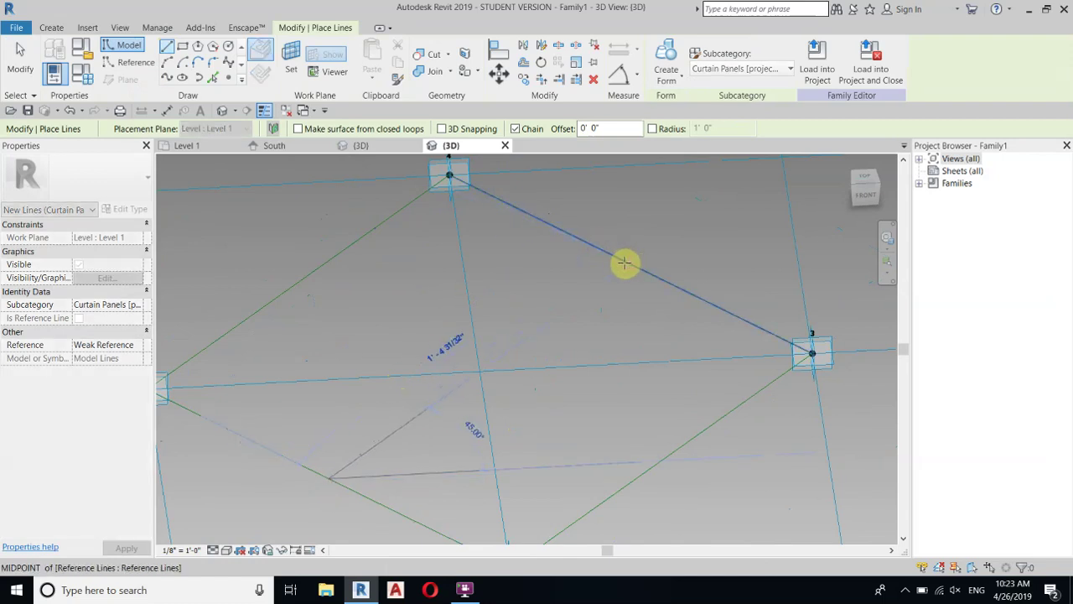
{"action": "left_click", "coordinate": [627, 263]}
{"action": "right_click", "coordinate": [472, 271]}
{"action": "left_click", "coordinate": [488, 282]}
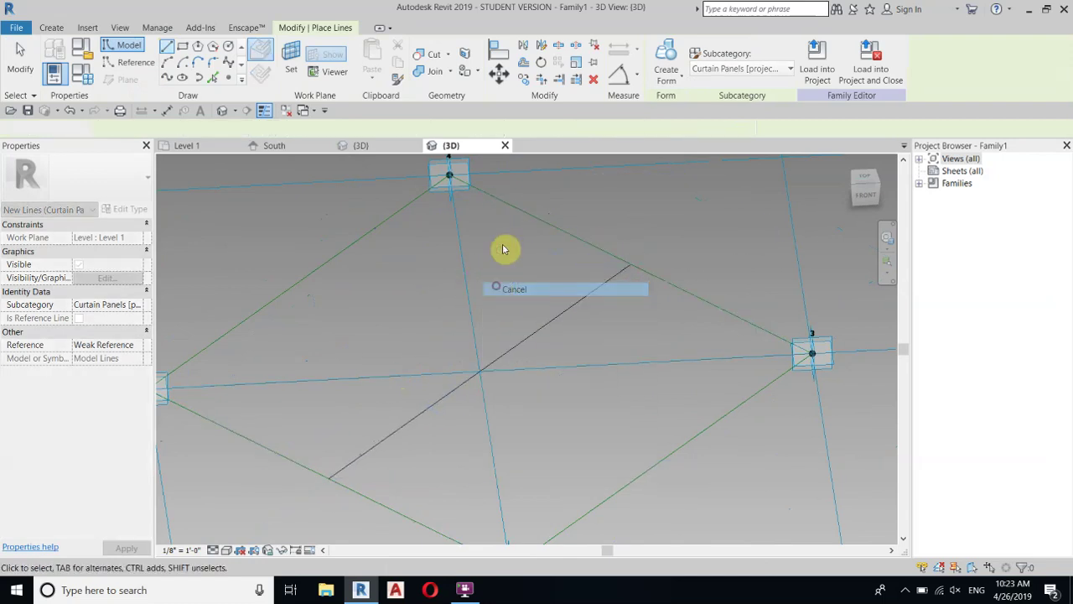
Place a reference point at the midpoint of the diagonal model line, in the centre of the rhomboid.
{"action": "left_click", "coordinate": [235, 78]}
{"action": "left_click", "coordinate": [478, 372]}
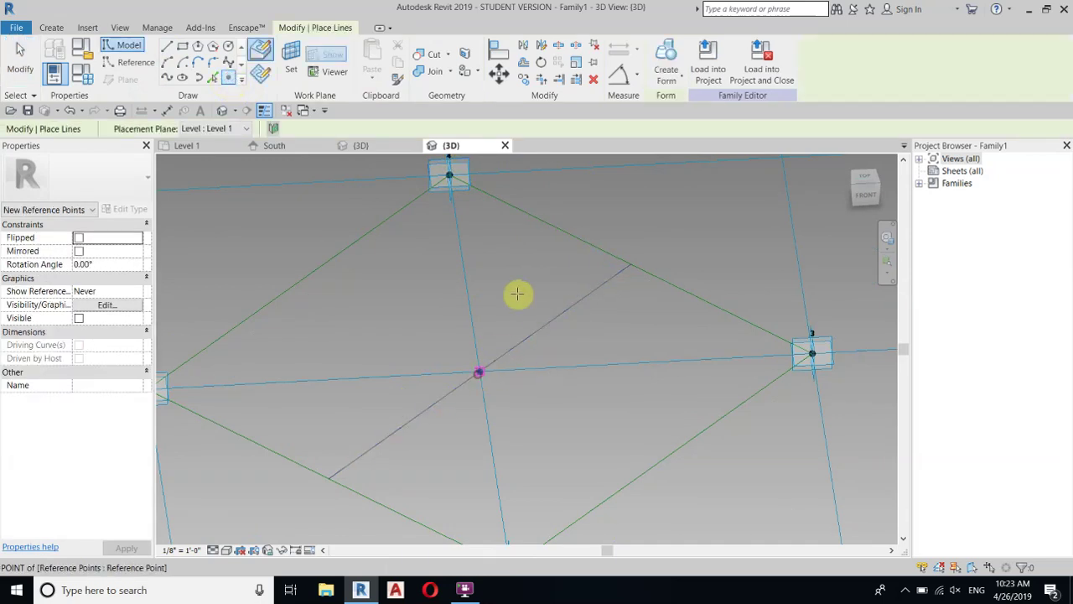
{"action": "right_click", "coordinate": [443, 288]}
{"action": "left_click", "coordinate": [460, 294]}
{"action": "right_click", "coordinate": [445, 292]}
{"action": "left_click", "coordinate": [461, 293]}
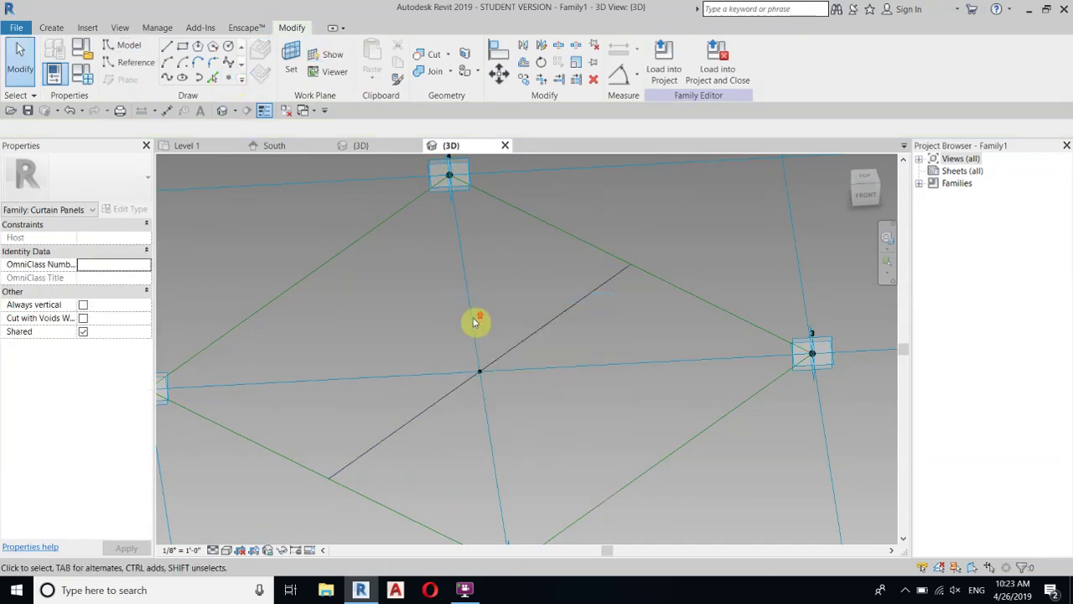
Set the work plane to the centre reference point's vertical plane and draw a 6" vertical line up from the point.
{"action": "scroll", "coordinate": [474, 321], "scroll_direction": "up", "scroll_amount": 3}
{"action": "left_click", "coordinate": [445, 425]}
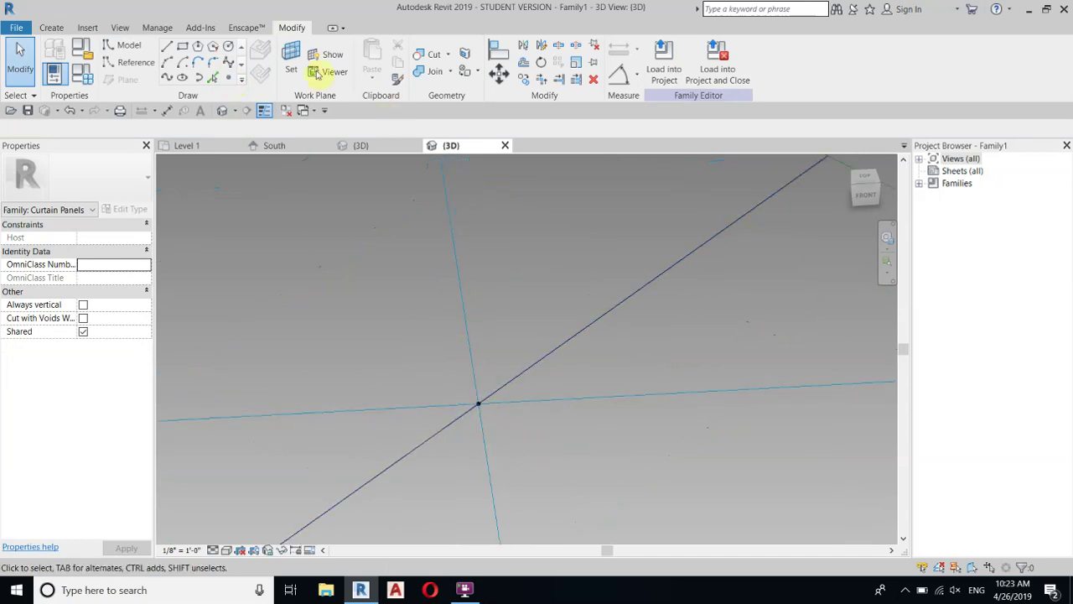
{"action": "left_click", "coordinate": [291, 71]}
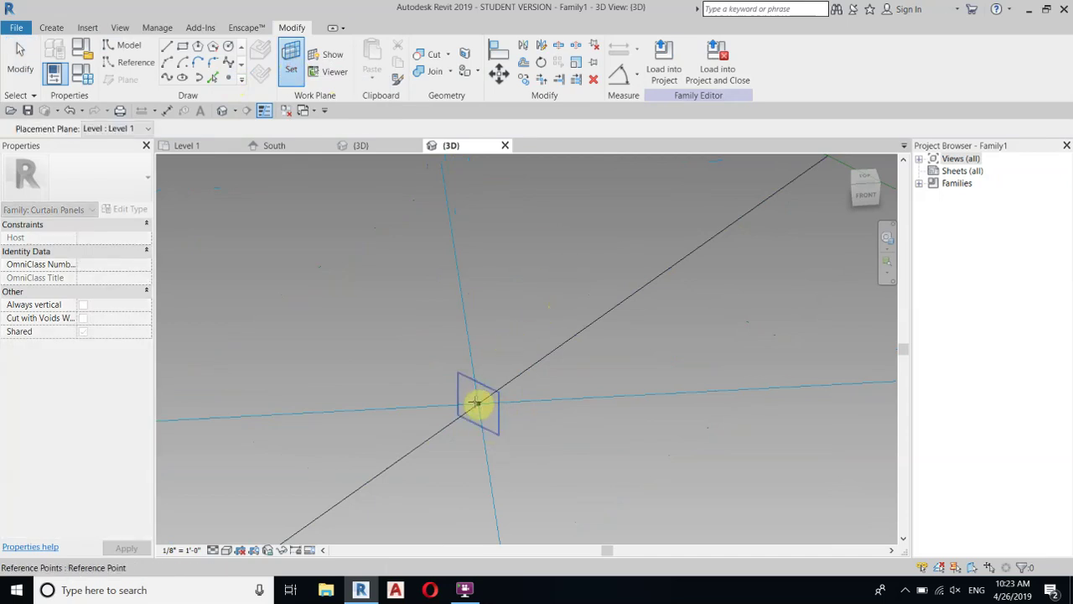
{"action": "left_click", "coordinate": [475, 404]}
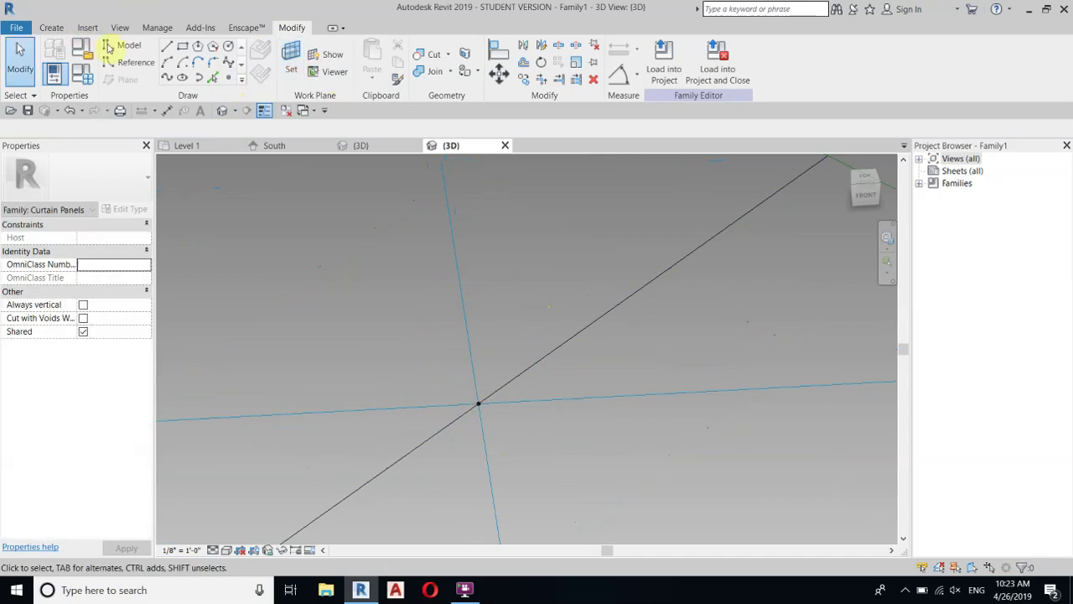
{"action": "left_click", "coordinate": [166, 47]}
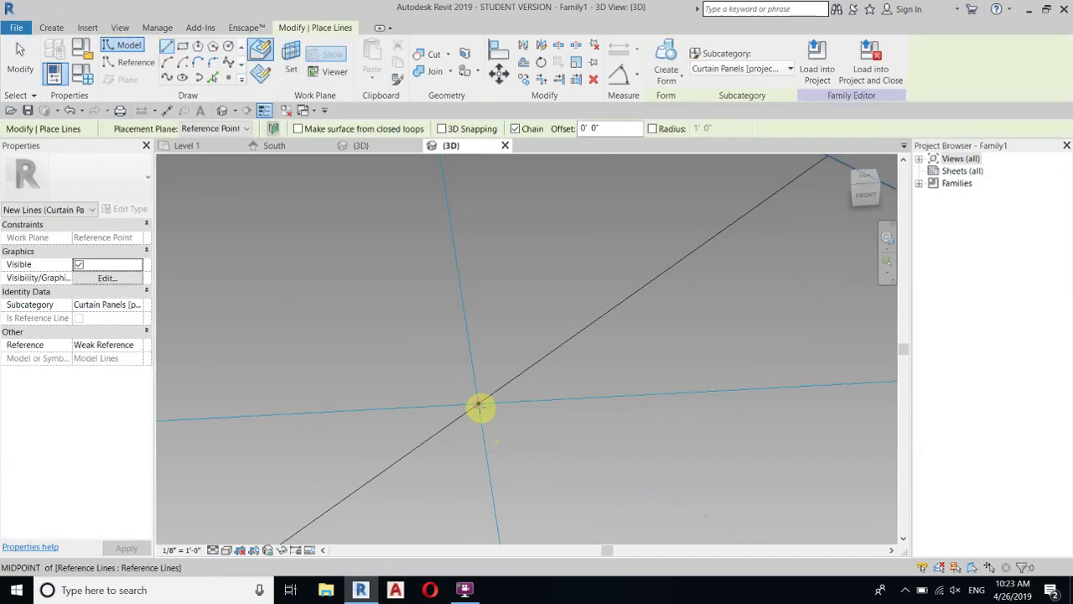
{"action": "left_click", "coordinate": [479, 405]}
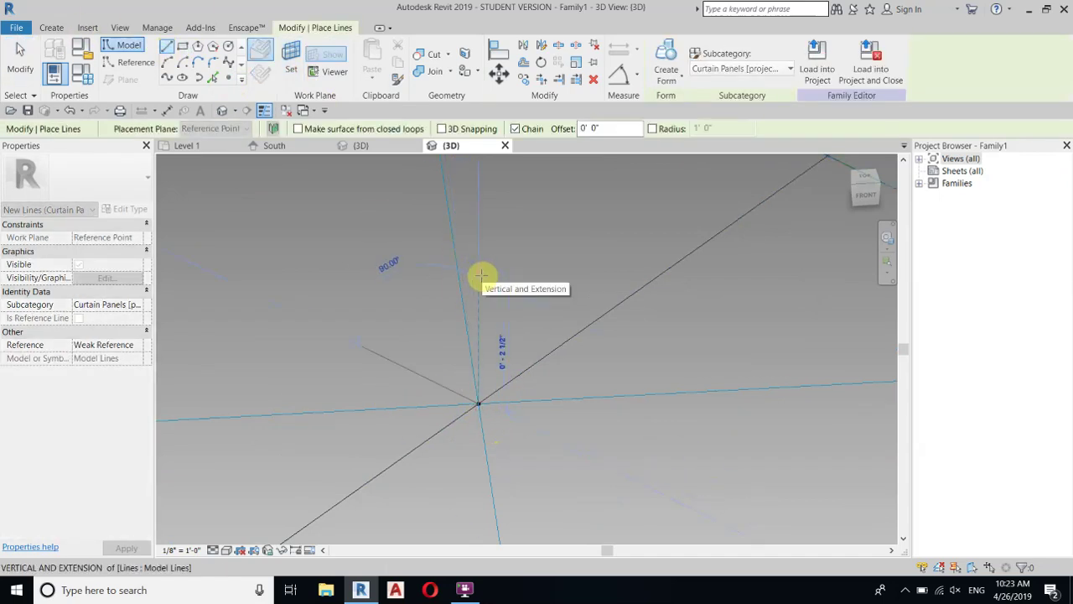
{"action": "type", "text": "6"}
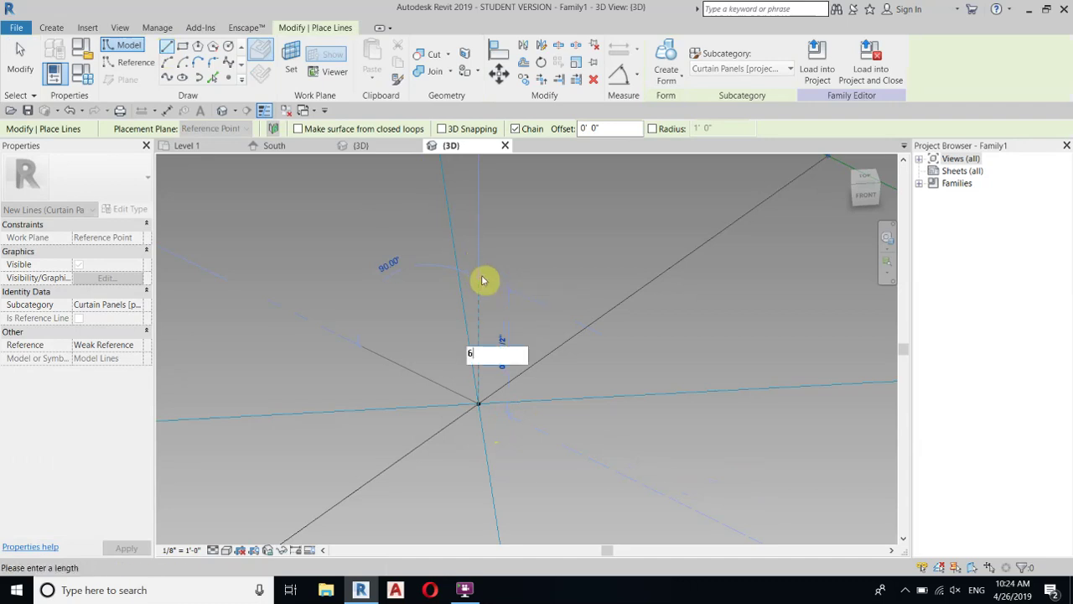
{"action": "key", "text": "Return"}
{"action": "key", "text": "Escape"}
{"action": "key", "text": "Escape"}
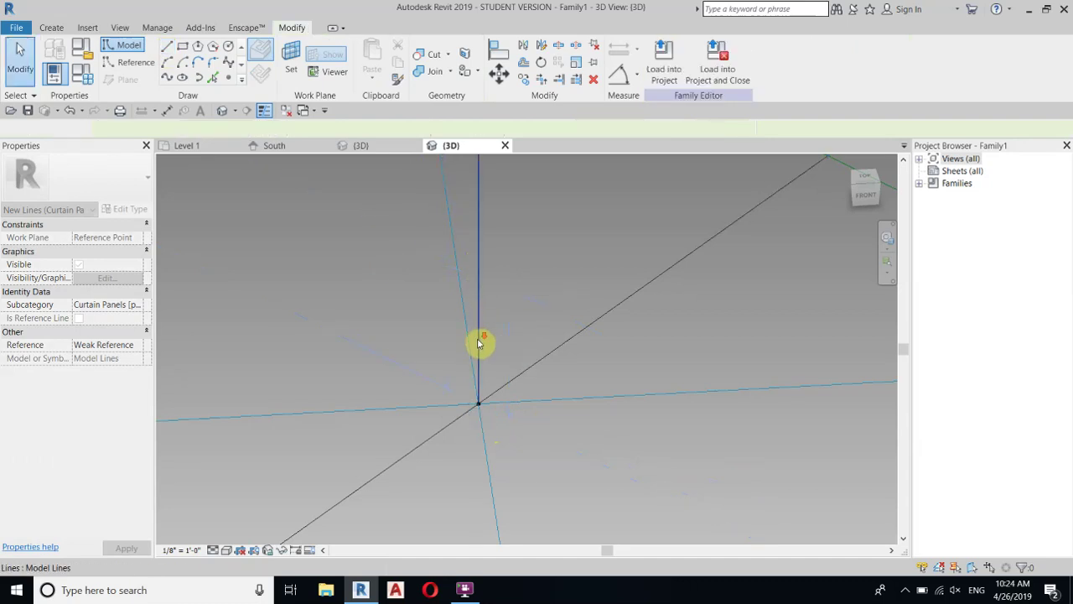
Place a reference point at the vertical line's upper end, and delete both construction lines and the centre point.
{"action": "scroll", "coordinate": [481, 335], "scroll_direction": "down", "scroll_amount": 5}
{"action": "middle_click_drag", "start_coordinate": [479, 343], "coordinate": [500, 360], "text": "shift"}
{"action": "scroll", "coordinate": [469, 251], "scroll_direction": "up", "scroll_amount": 5}
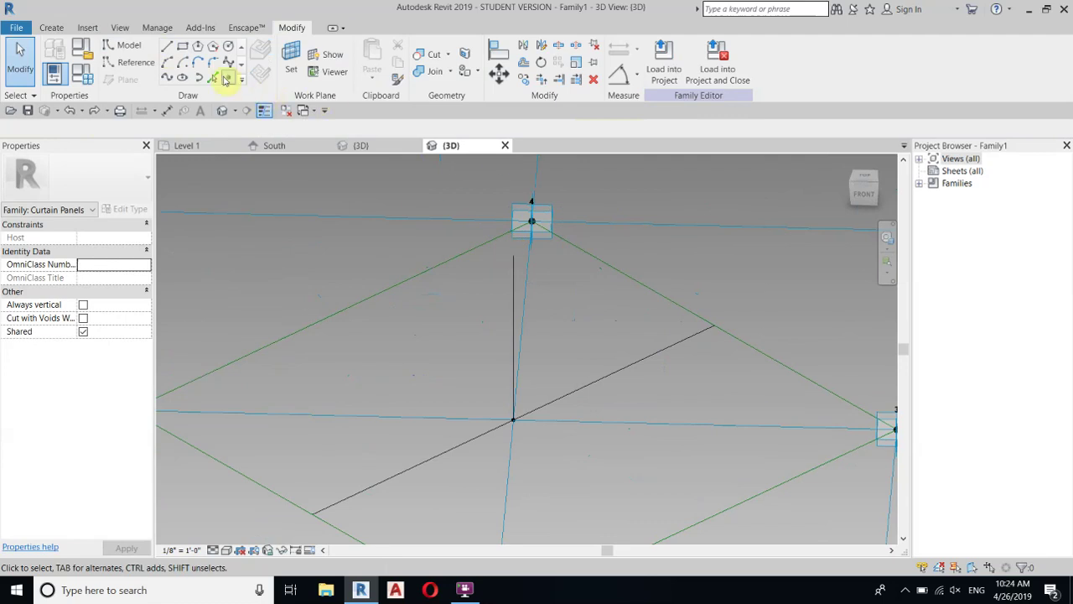
{"action": "left_click", "coordinate": [226, 79]}
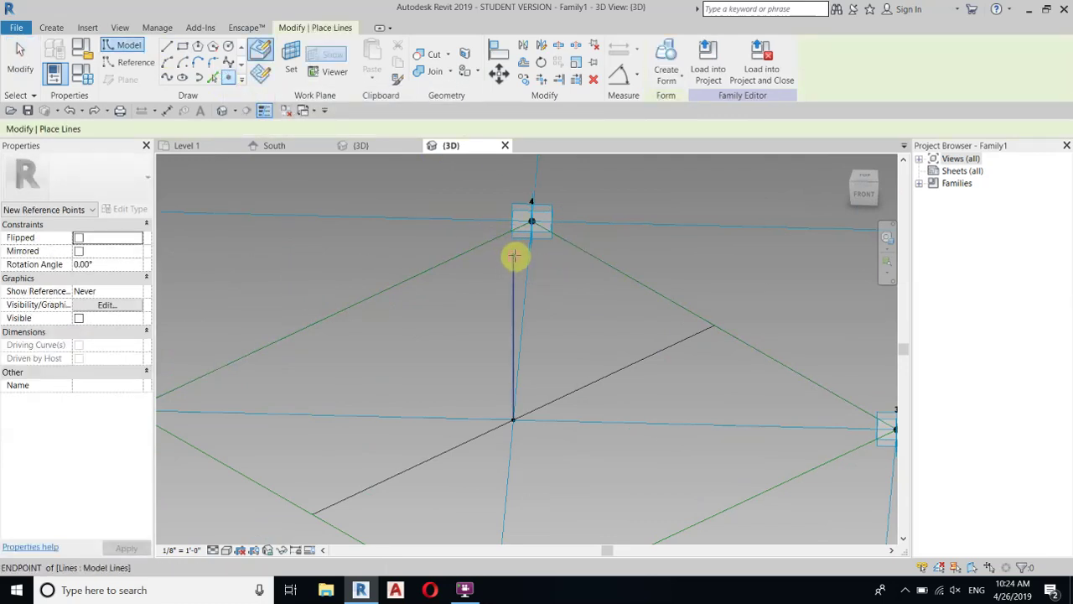
{"action": "right_click", "coordinate": [640, 223]}
{"action": "left_click", "coordinate": [651, 229]}
{"action": "right_click", "coordinate": [642, 227]}
{"action": "left_click", "coordinate": [670, 237]}
{"action": "left_click_drag", "start_coordinate": [632, 480], "coordinate": [448, 373]}
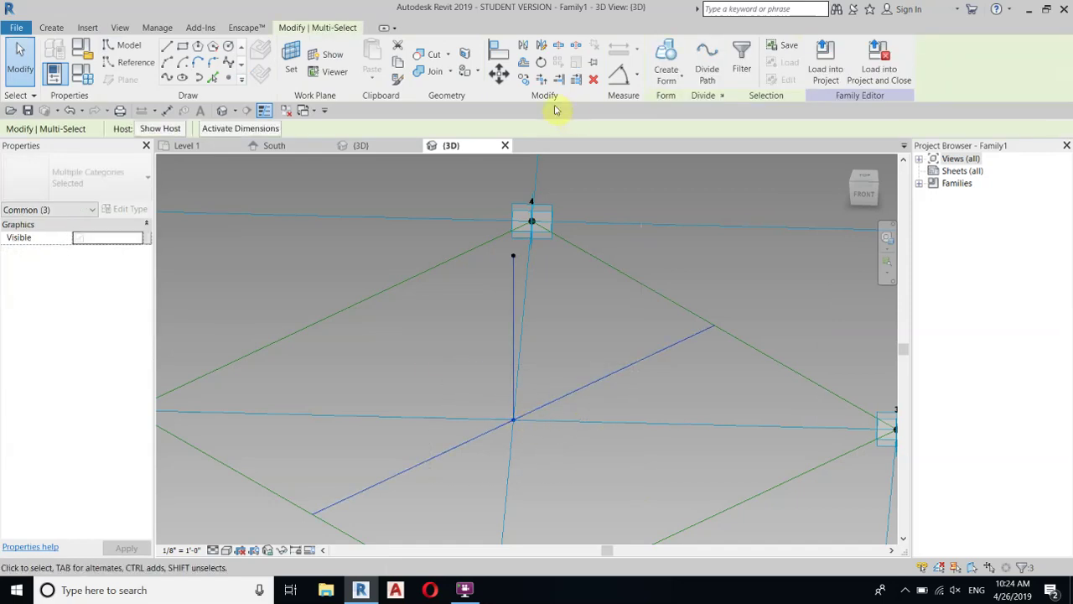
{"action": "left_click", "coordinate": [593, 79]}
With 3D Snapping on, draw model lines from placement point 1 to the raised apex point and on to placement point 2.
{"action": "left_click", "coordinate": [167, 46]}
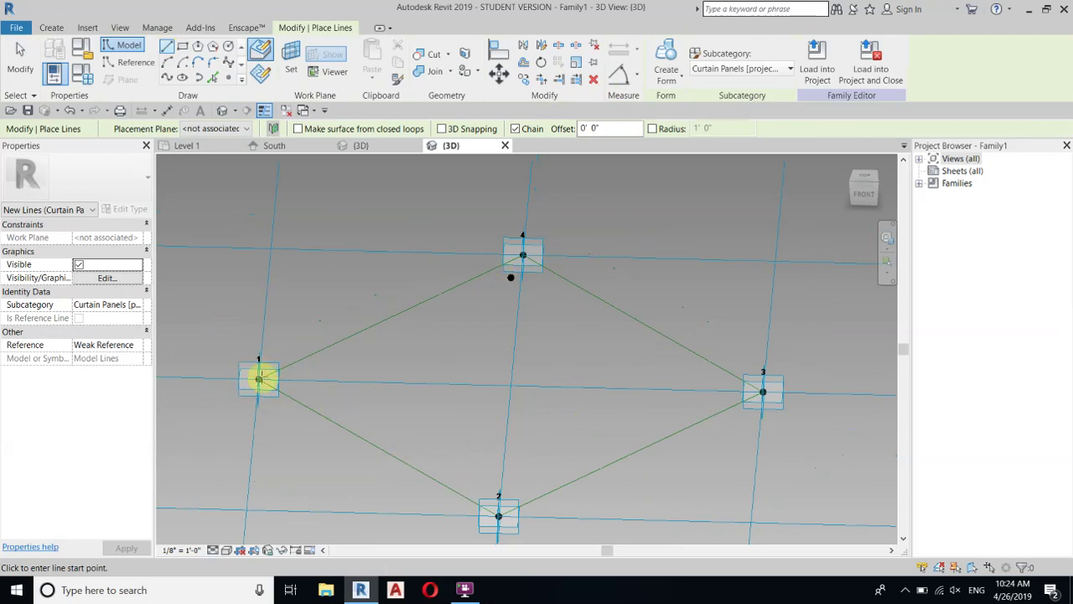
{"action": "left_click", "coordinate": [442, 129]}
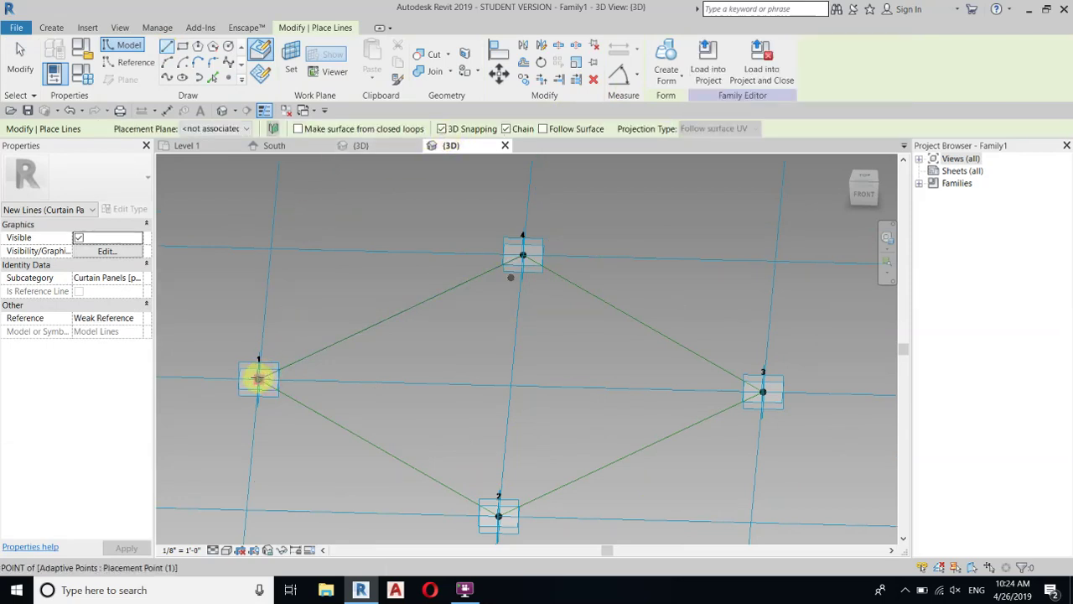
{"action": "left_click", "coordinate": [257, 378]}
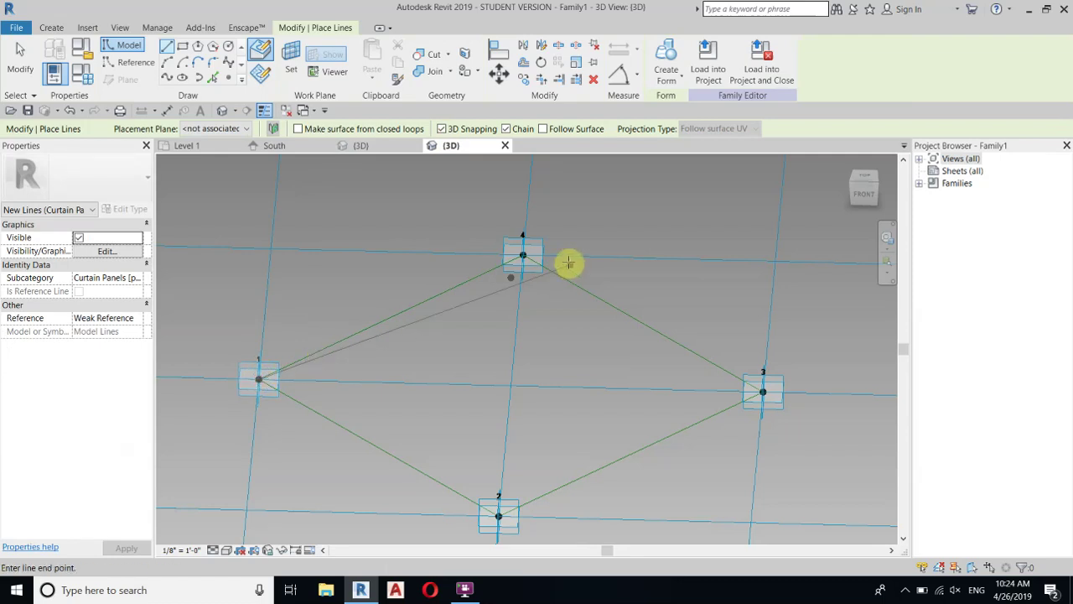
{"action": "left_click", "coordinate": [510, 278]}
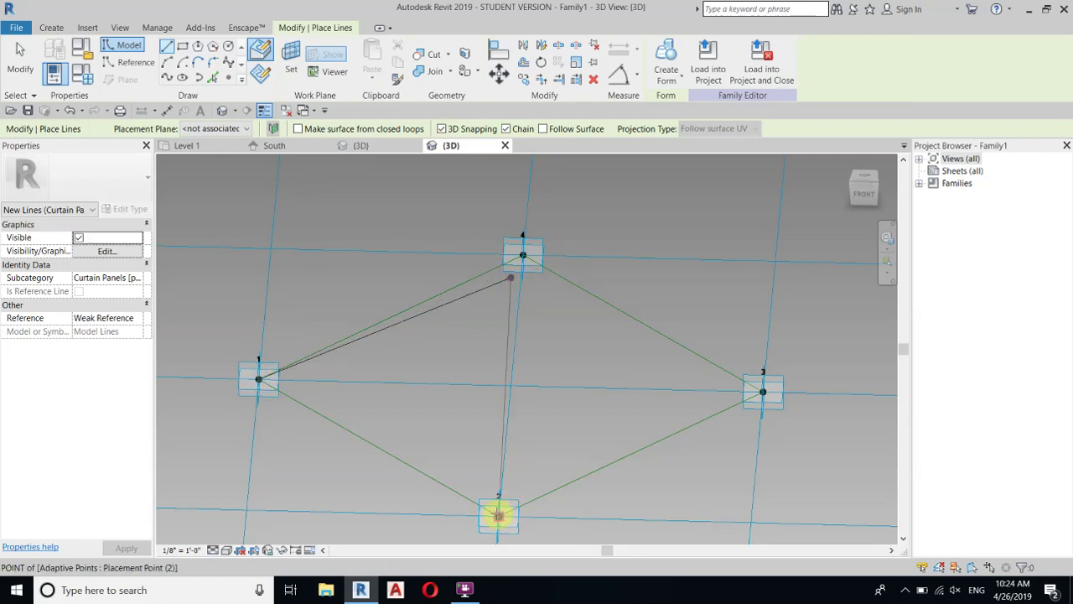
{"action": "left_click", "coordinate": [499, 513]}
{"action": "key", "text": "Escape"}
{"action": "middle_click_drag", "start_coordinate": [400, 321], "coordinate": [514, 343], "text": "shift"}
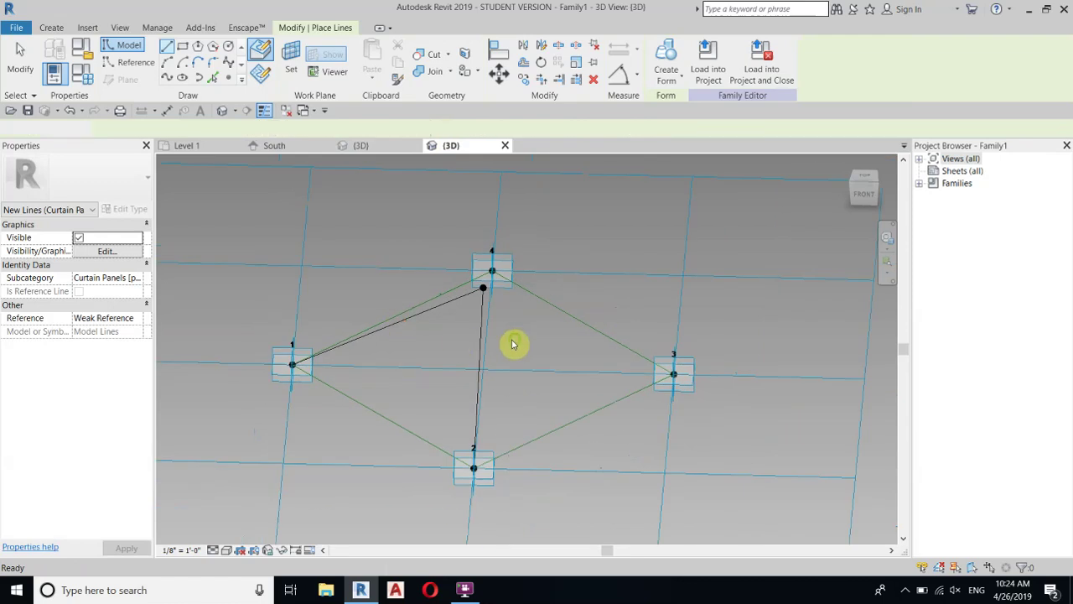
{"action": "key", "text": "Escape"}
Draw the remaining pyramid edges as model lines from the apex point to placement points 3 and 4.
{"action": "mouse_move", "coordinate": [383, 347]}
{"action": "middle_mouse_down", "text": "shift"}
{"action": "mouse_move", "coordinate": [453, 384]}
{"action": "mouse_move", "coordinate": [470, 376]}
{"action": "middle_mouse_up", "text": "shift"}
{"action": "left_click", "coordinate": [166, 46]}
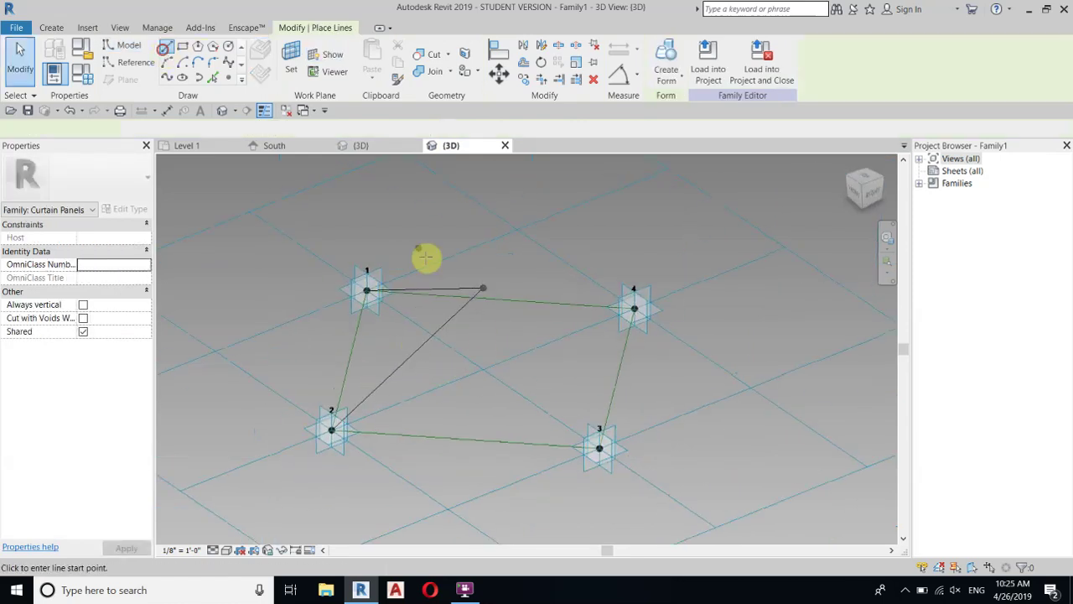
{"action": "left_click", "coordinate": [483, 288]}
{"action": "left_click", "coordinate": [600, 450]}
{"action": "right_click", "coordinate": [532, 290]}
{"action": "left_click", "coordinate": [543, 290]}
{"action": "middle_click_drag", "start_coordinate": [543, 290], "coordinate": [474, 288], "text": "shift"}
{"action": "left_click", "coordinate": [487, 289]}
{"action": "left_click", "coordinate": [612, 437]}
{"action": "right_click", "coordinate": [692, 317]}
{"action": "left_click", "coordinate": [700, 310]}
{"action": "middle_click_drag", "start_coordinate": [700, 310], "coordinate": [469, 361], "text": "shift"}
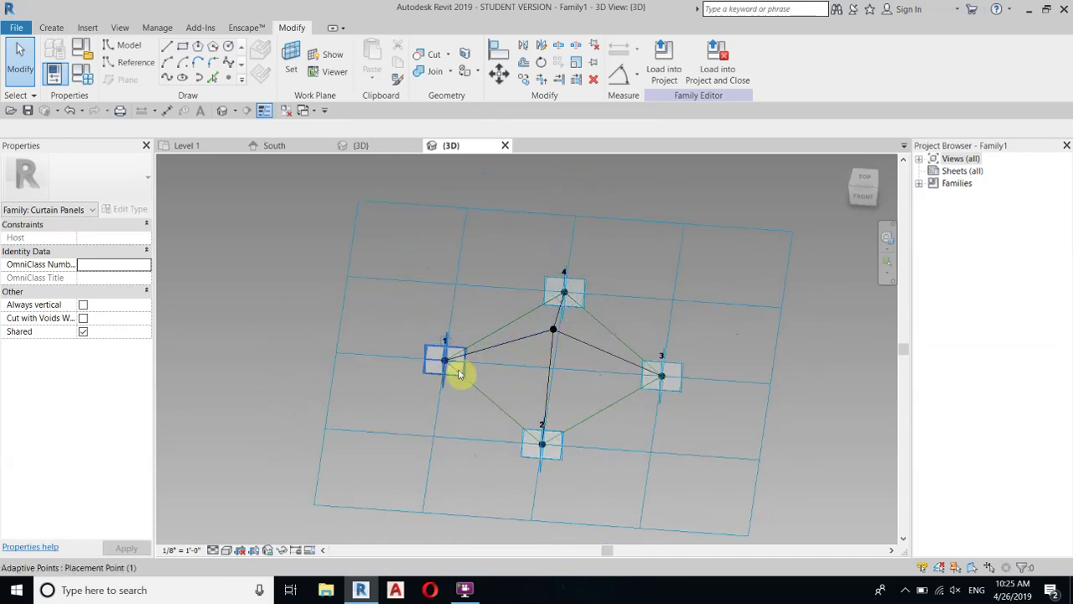
Create a flat triangular surface form from reference edge 1-2 and the two lines joining points 1 and 2 to the apex.
{"action": "scroll", "coordinate": [507, 394], "scroll_direction": "up", "scroll_amount": 4}
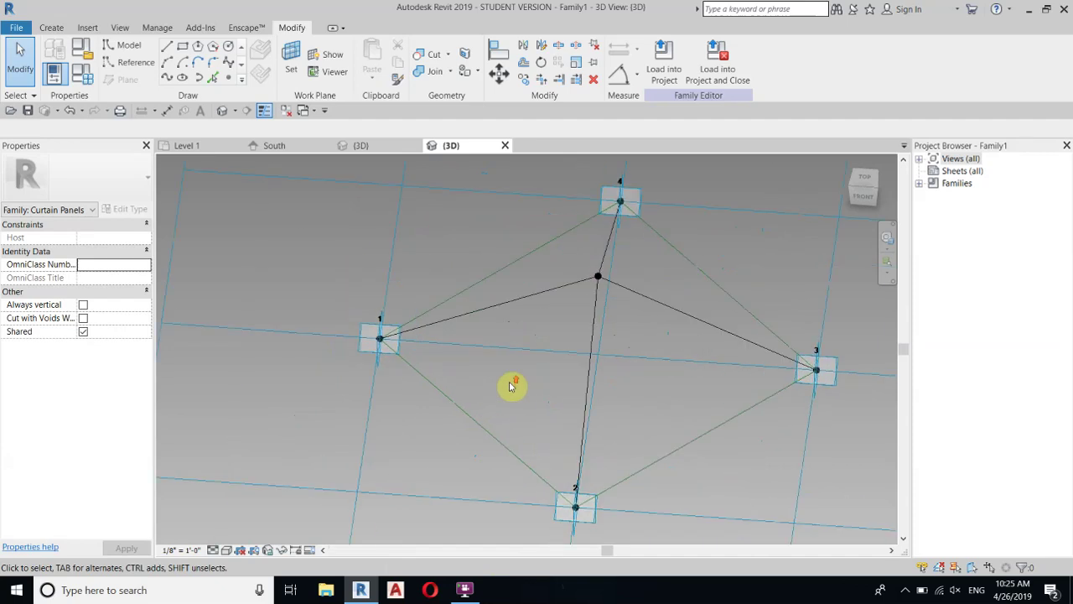
{"action": "left_click", "coordinate": [512, 289]}
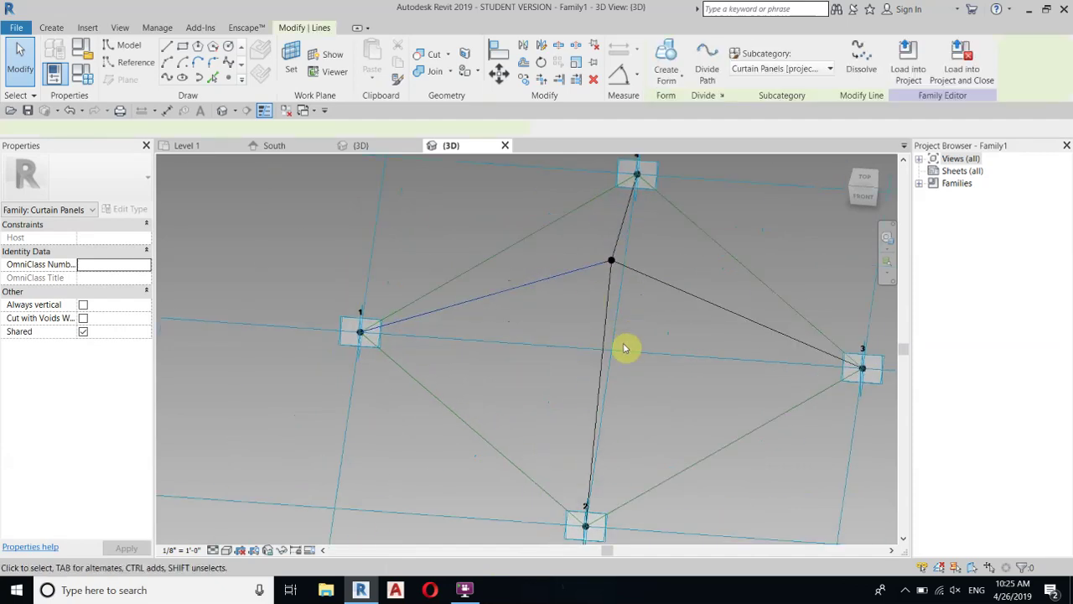
{"action": "left_click", "coordinate": [481, 439], "text": "ctrl"}
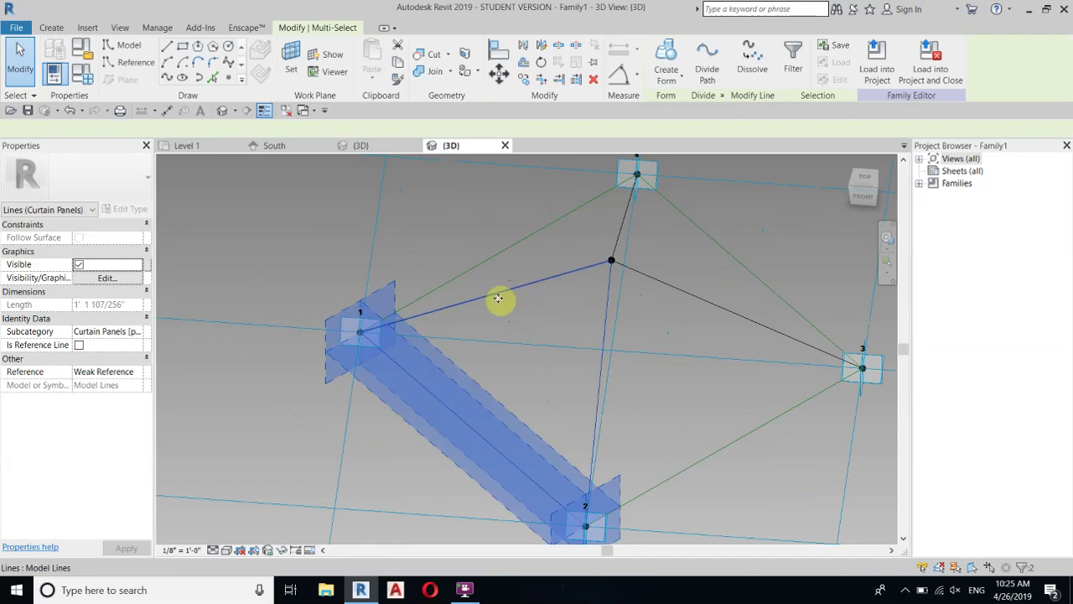
{"action": "left_click", "coordinate": [673, 57]}
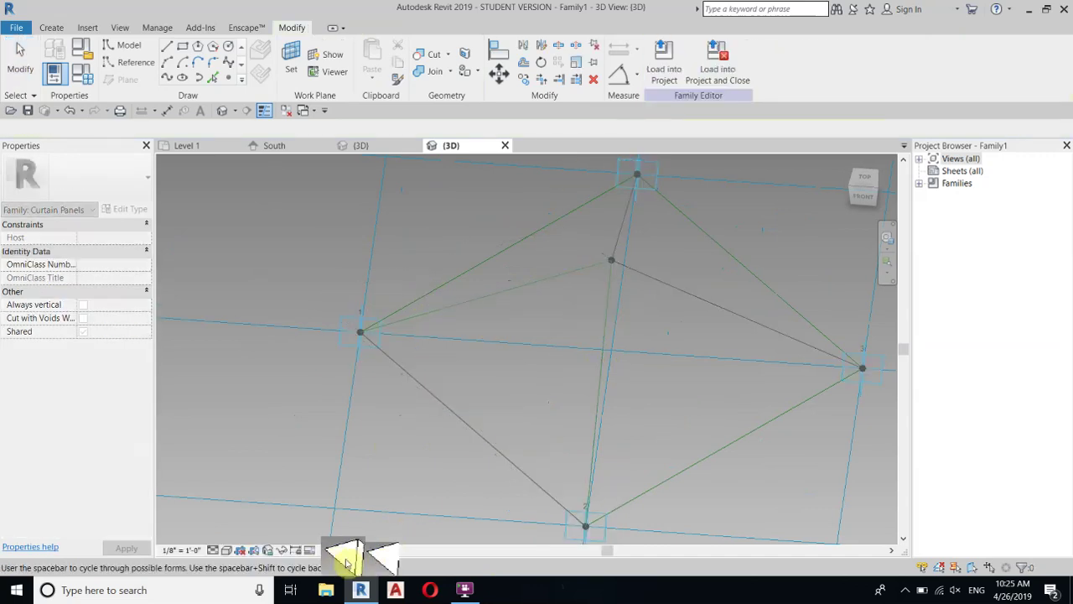
{"action": "left_click", "coordinate": [373, 564]}
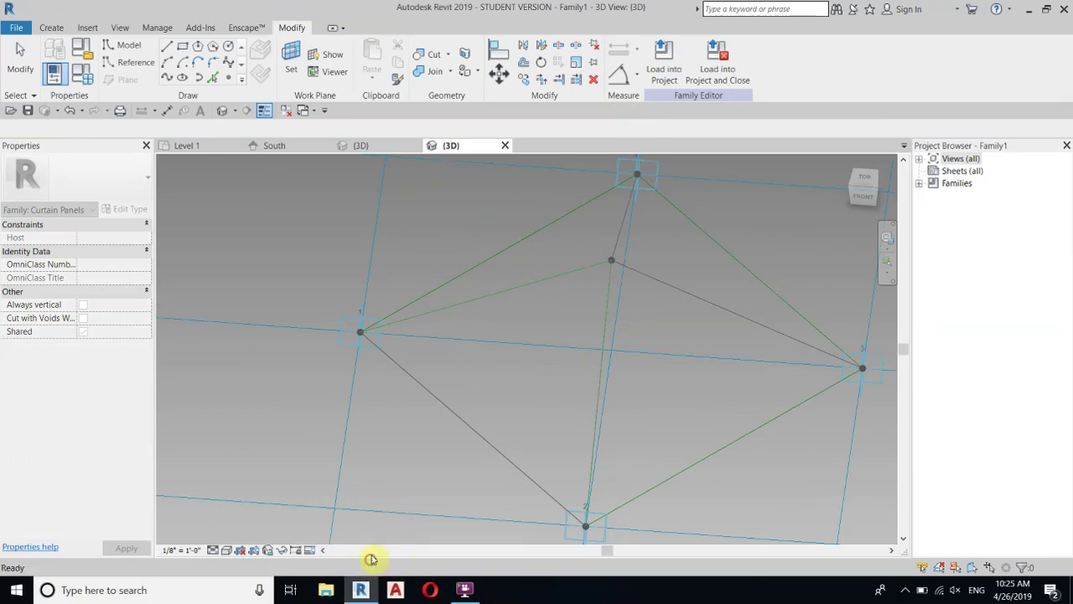
Create a flat triangular surface form from reference edge 2-3 and the lines joining points 2 and 3 to the apex.
{"action": "scroll", "coordinate": [318, 359], "scroll_direction": "down", "scroll_amount": 2}
{"action": "middle_click_drag", "start_coordinate": [572, 408], "coordinate": [439, 331], "text": "shift"}
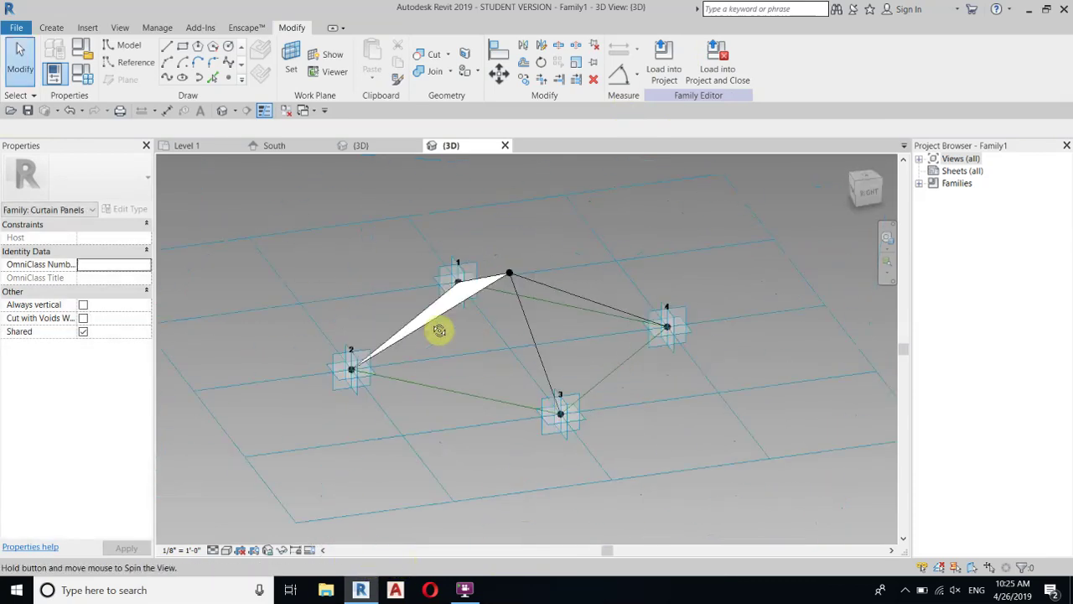
{"action": "middle_click_drag", "start_coordinate": [523, 398], "coordinate": [531, 311], "text": "shift"}
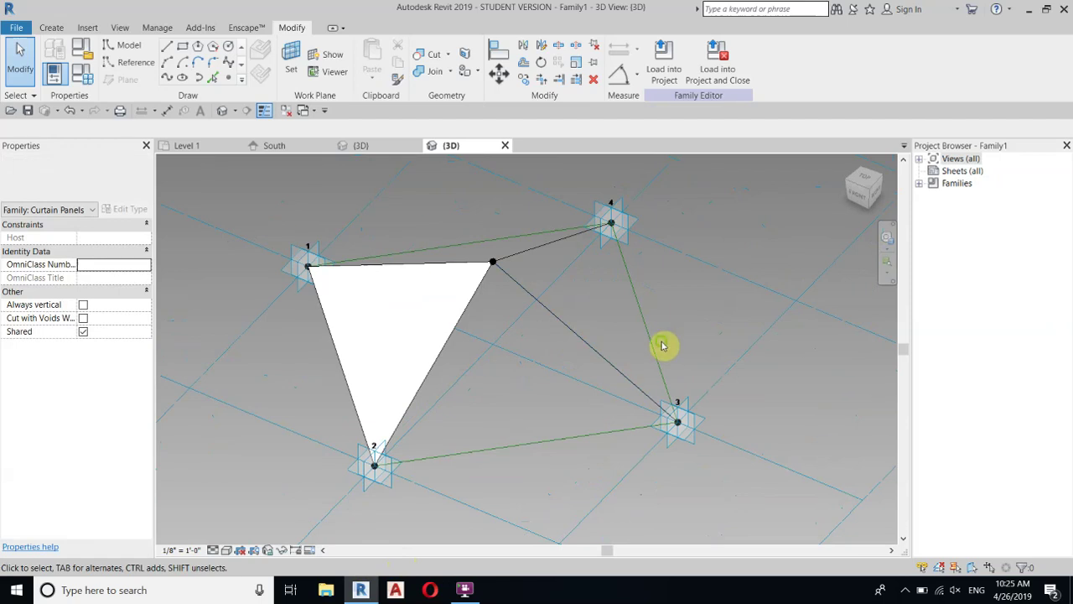
{"action": "middle_click_drag", "start_coordinate": [668, 347], "coordinate": [575, 340], "text": "shift"}
{"action": "scroll", "coordinate": [491, 339], "scroll_direction": "up", "scroll_amount": 2}
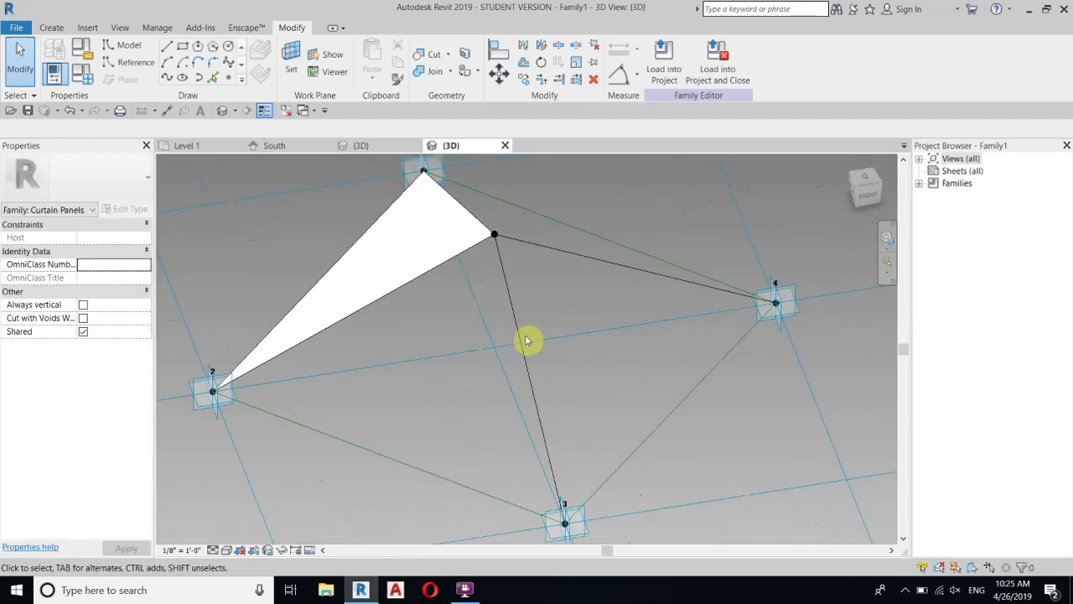
{"action": "left_click", "coordinate": [525, 340]}
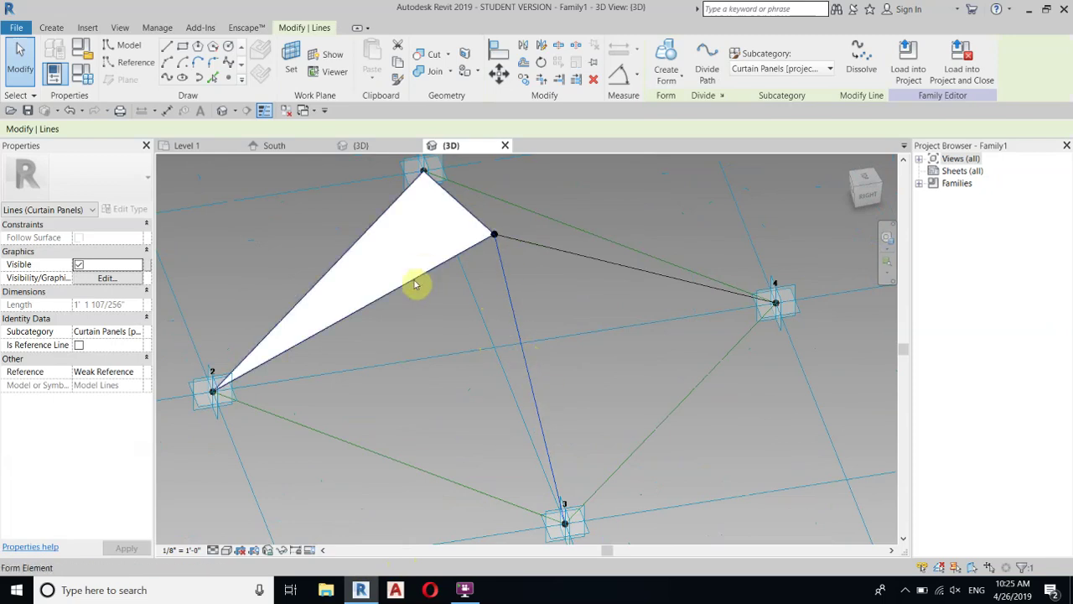
{"action": "key", "text": "Tab"}
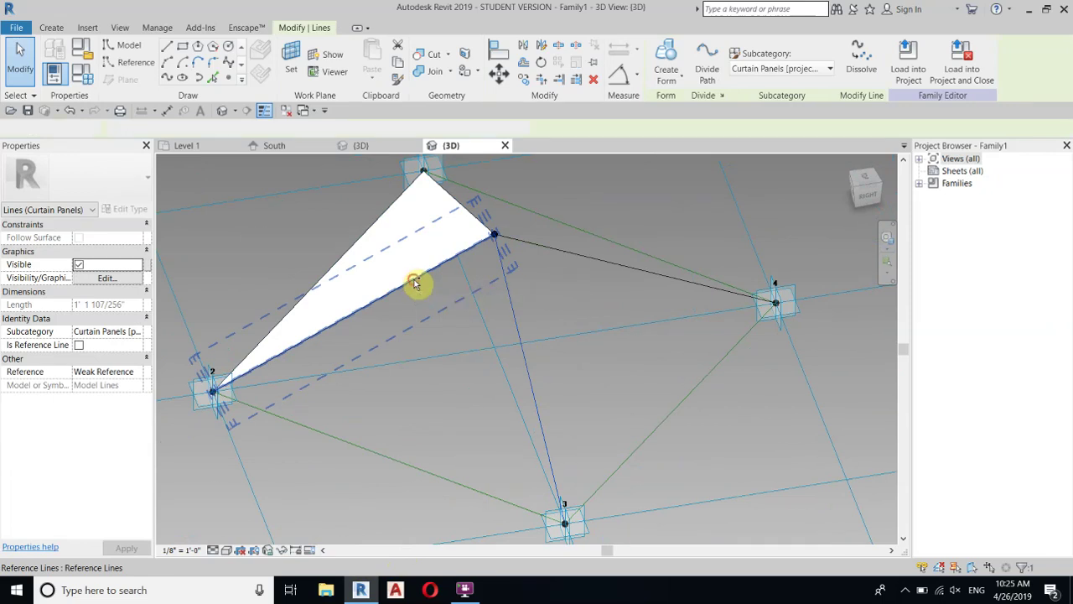
{"action": "left_click", "coordinate": [415, 284], "text": "ctrl"}
{"action": "left_click", "coordinate": [350, 444], "text": "ctrl"}
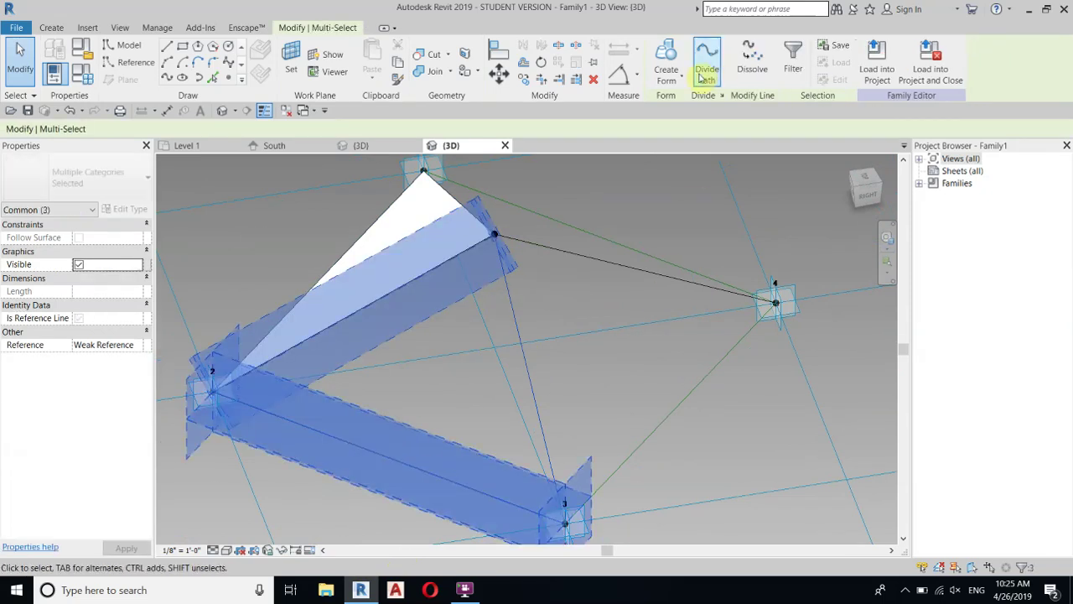
{"action": "left_click", "coordinate": [666, 55]}
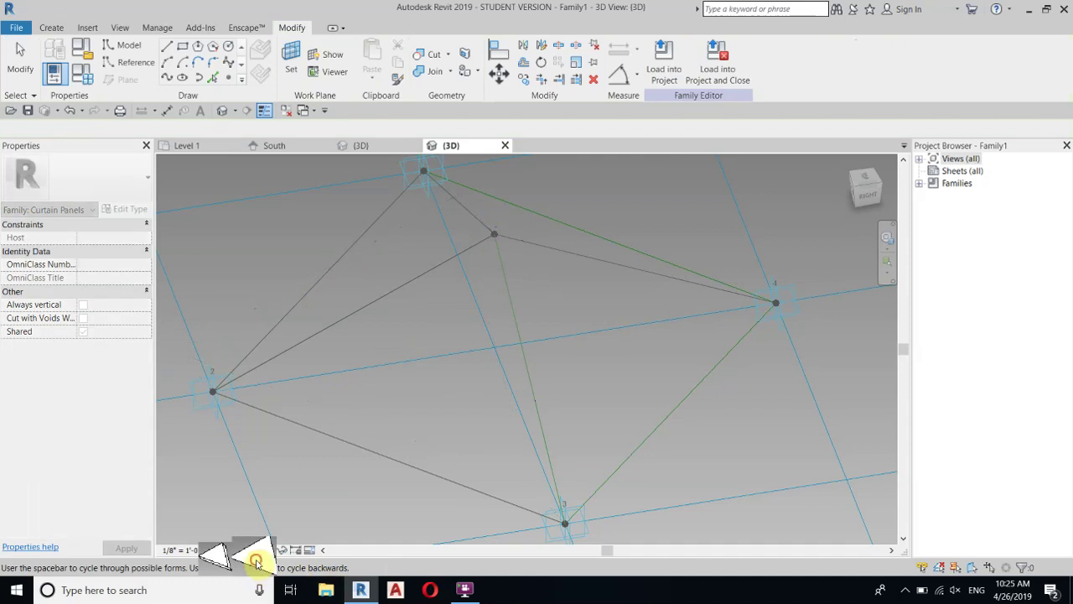
{"action": "left_click", "coordinate": [255, 561]}
Create the remaining flat triangular pyramid faces over reference edges 3-4 and 4-1.
{"action": "left_click", "coordinate": [443, 288]}
{"action": "key", "text": "Escape"}
{"action": "left_click", "coordinate": [476, 442]}
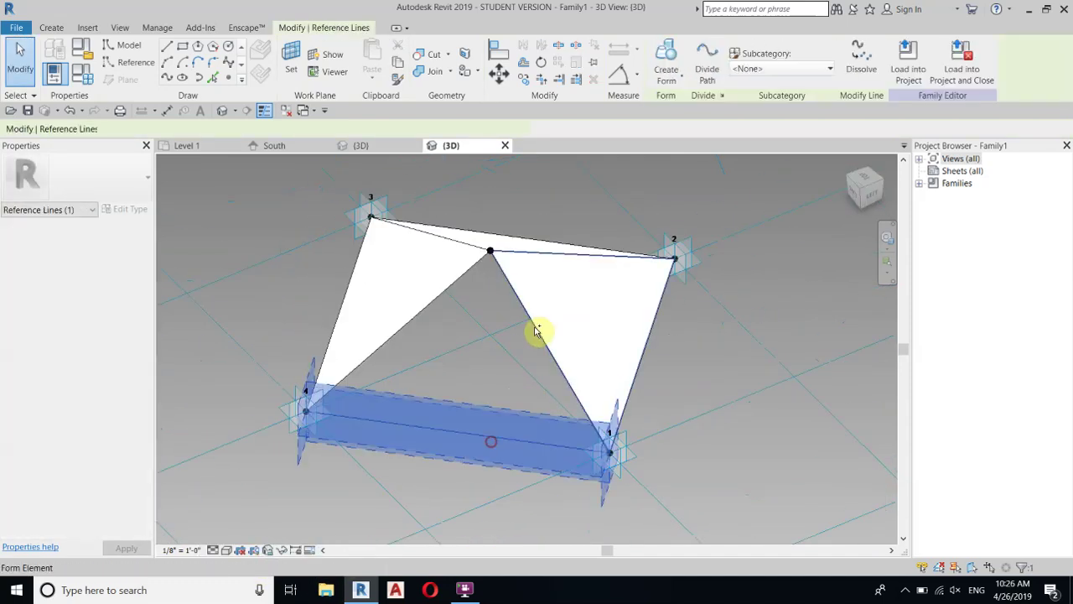
{"action": "left_click", "coordinate": [541, 332], "text": "ctrl"}
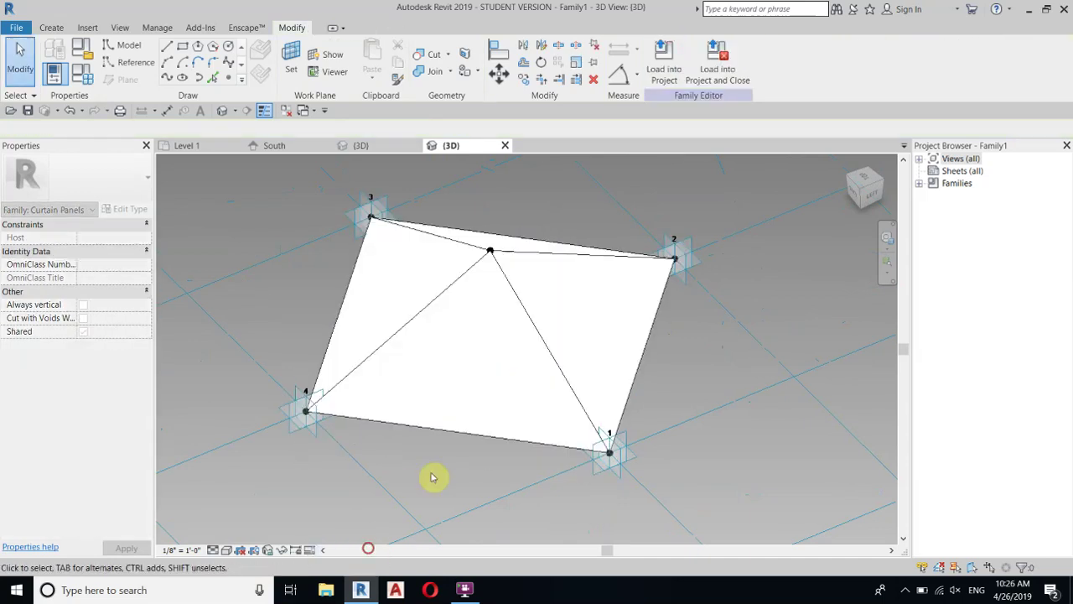
Select the whole pyramid model and filter the selection to only the Curtain Panels faces.
{"action": "middle_click_drag", "start_coordinate": [436, 477], "coordinate": [659, 168], "text": "shift"}
{"action": "middle_click_drag", "start_coordinate": [513, 271], "coordinate": [640, 452], "text": "shift"}
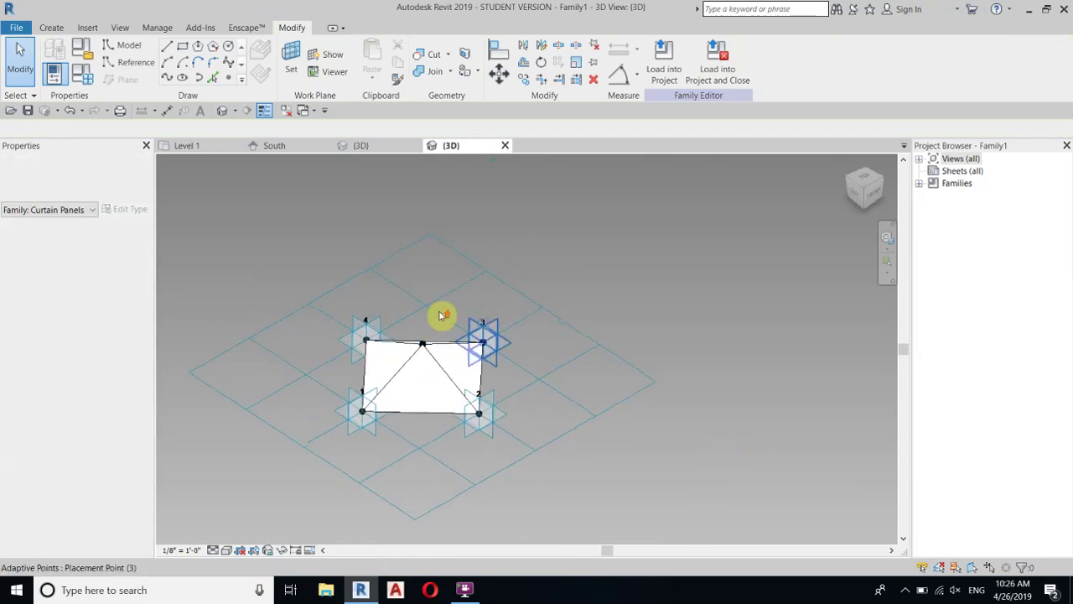
{"action": "scroll", "coordinate": [437, 321], "scroll_direction": "up", "scroll_amount": 4}
{"action": "scroll", "coordinate": [472, 307], "scroll_direction": "down", "scroll_amount": 4}
{"action": "middle_click_drag", "start_coordinate": [426, 338], "coordinate": [472, 355], "text": "shift"}
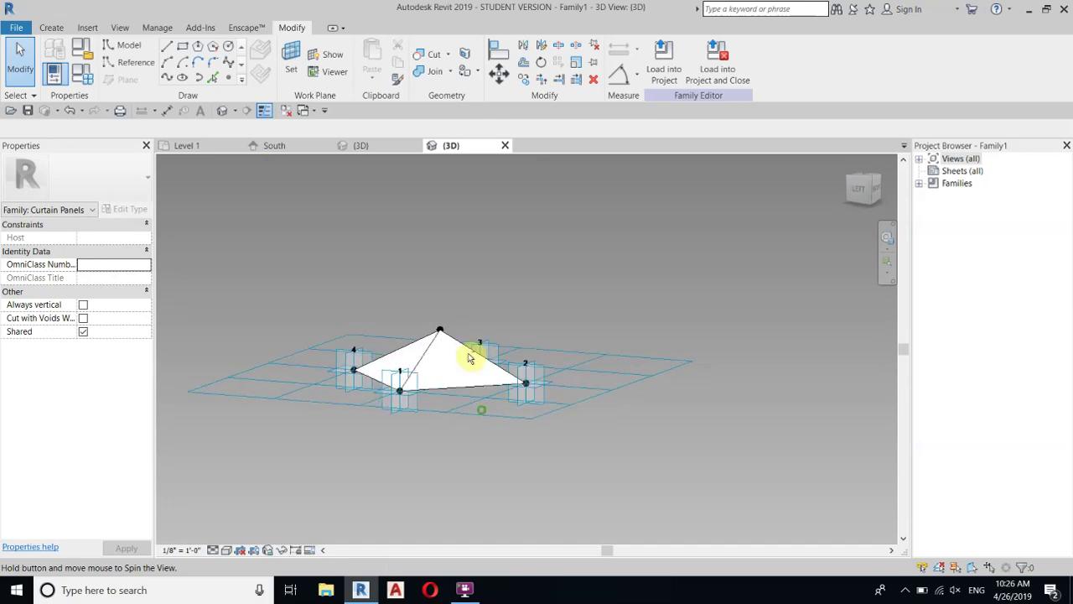
{"action": "scroll", "coordinate": [461, 327], "scroll_direction": "up", "scroll_amount": 3}
{"action": "left_click_drag", "start_coordinate": [666, 310], "coordinate": [135, 554]}
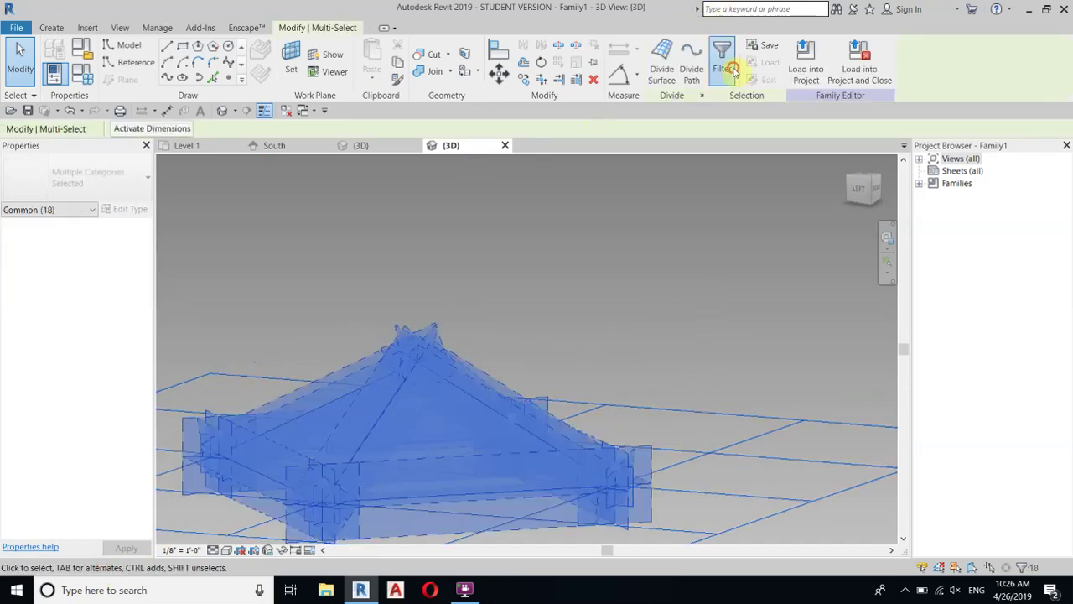
{"action": "left_click", "coordinate": [732, 69]}
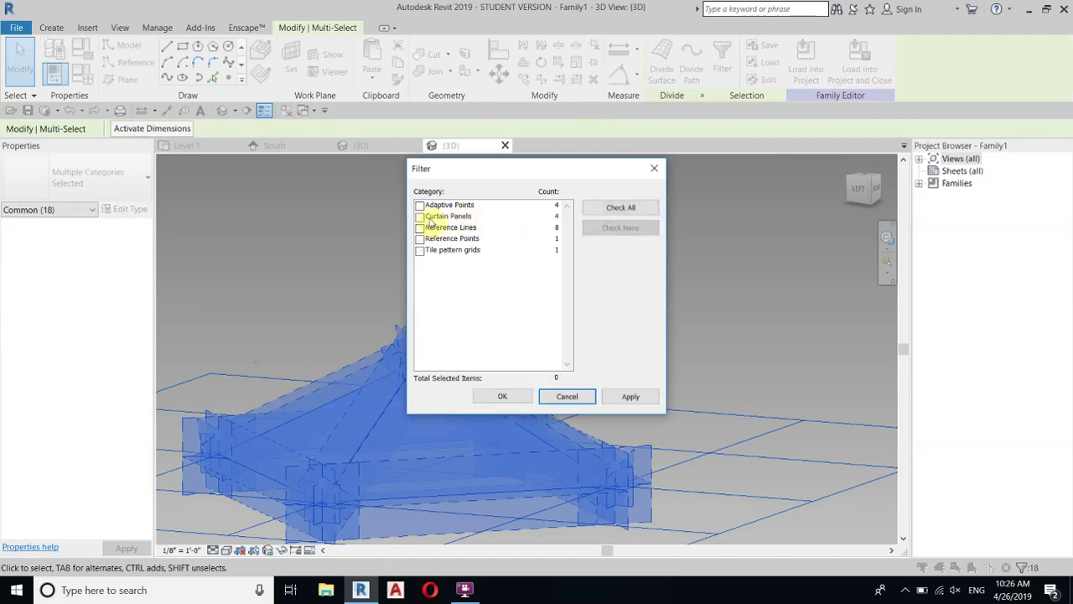
{"action": "left_click", "coordinate": [419, 217]}
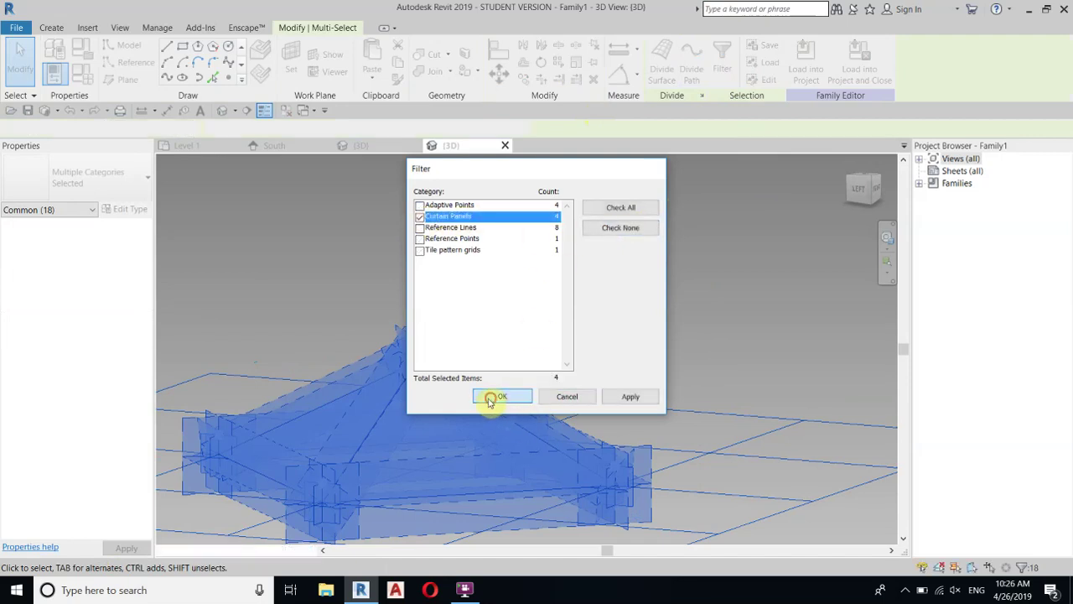
{"action": "left_click", "coordinate": [500, 397]}
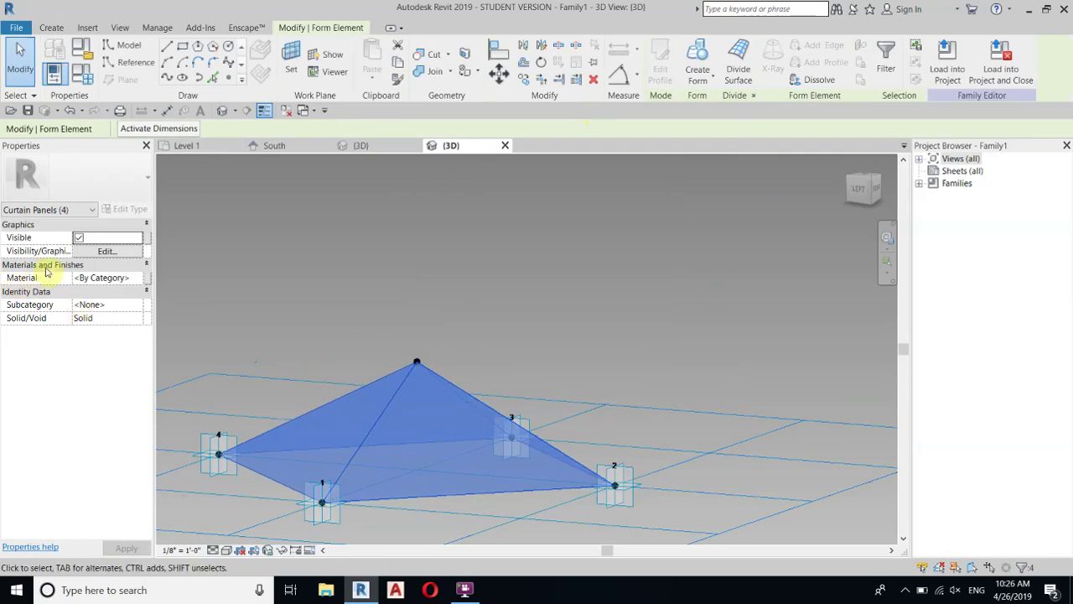
Associate the faces' material with a new type family parameter named "Muqarnas M", grouped under Materials and Finishes.
{"action": "left_click", "coordinate": [148, 282]}
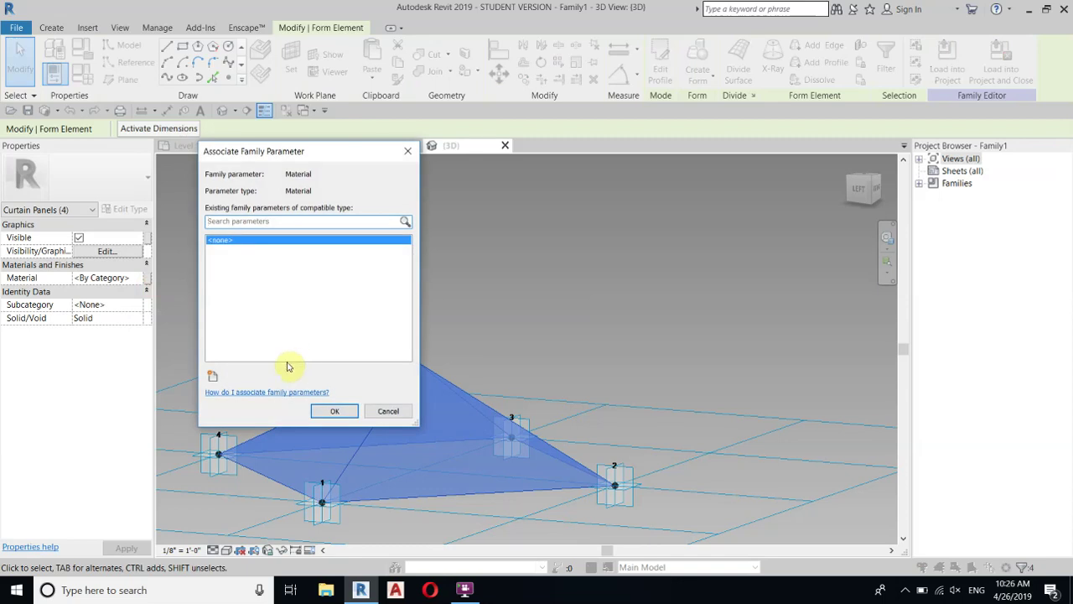
{"action": "left_click", "coordinate": [213, 376]}
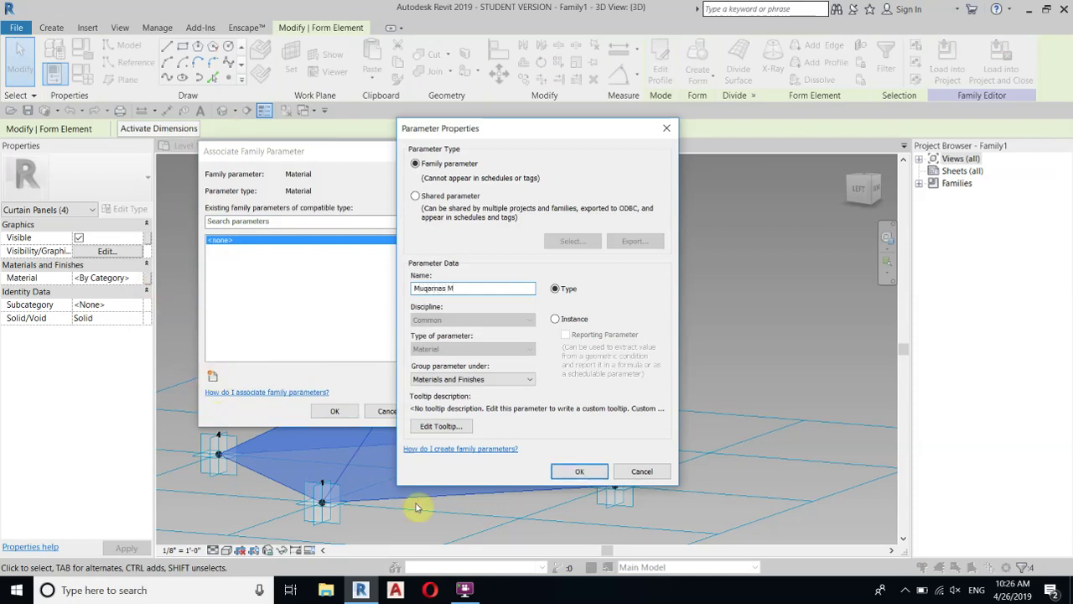
{"action": "left_click", "coordinate": [579, 474]}
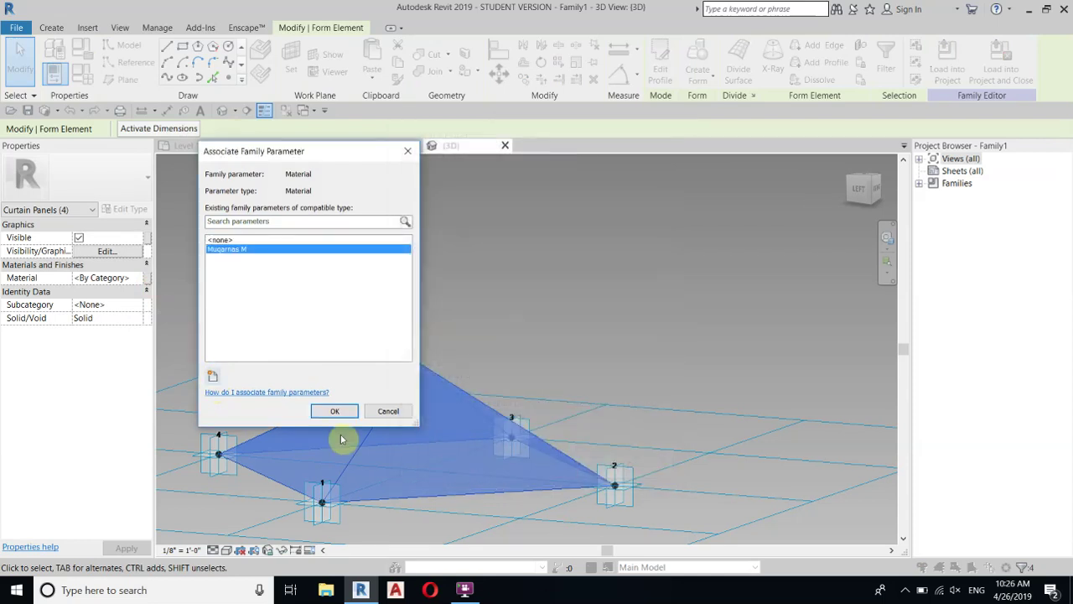
{"action": "left_click", "coordinate": [333, 411]}
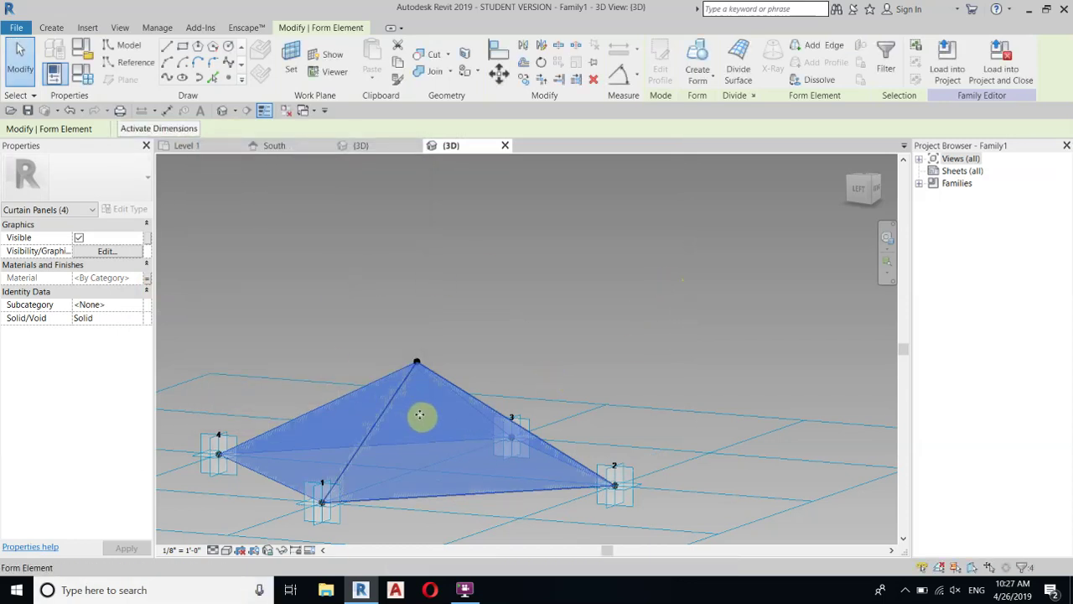
Load the pyramid panel family into the project and show the mass's dome in 3D with the other project views closed.
{"action": "left_click", "coordinate": [947, 69]}
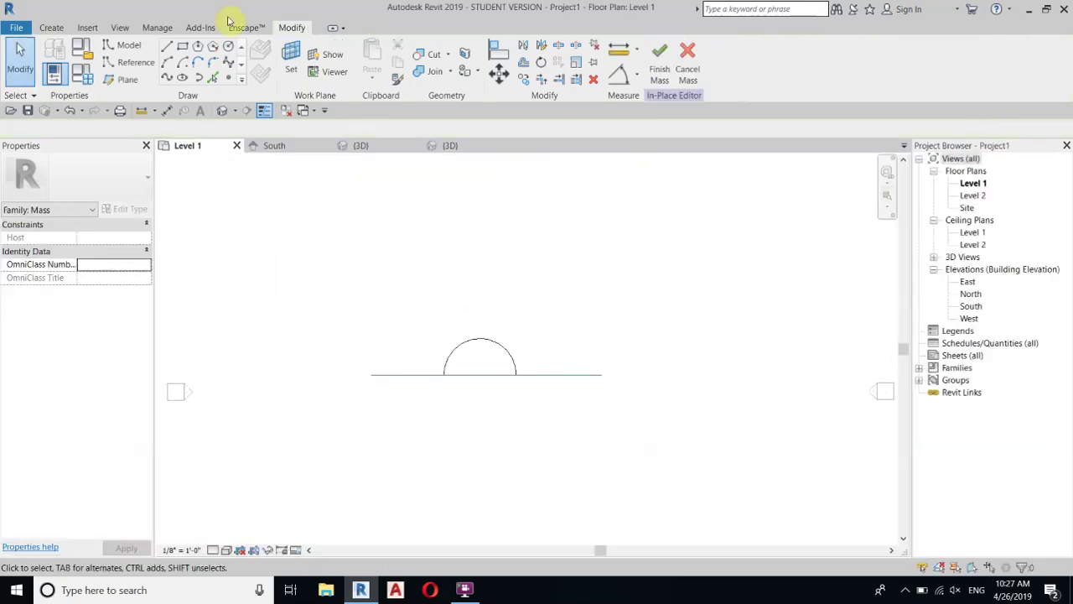
{"action": "left_click", "coordinate": [223, 109]}
{"action": "left_click", "coordinate": [286, 110]}
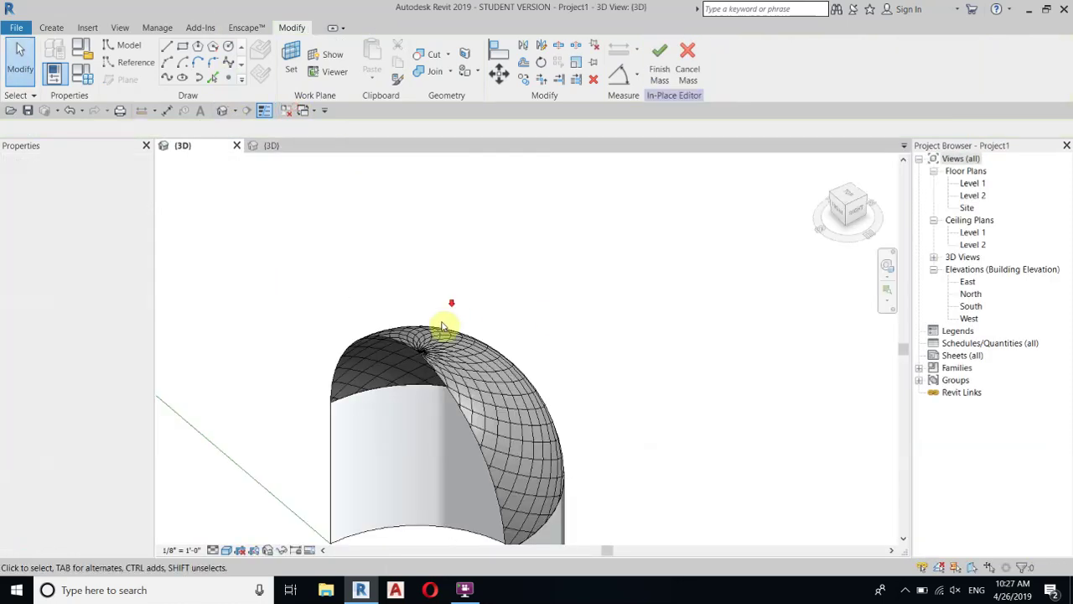
{"action": "scroll", "coordinate": [417, 356], "scroll_direction": "up", "scroll_amount": 4}
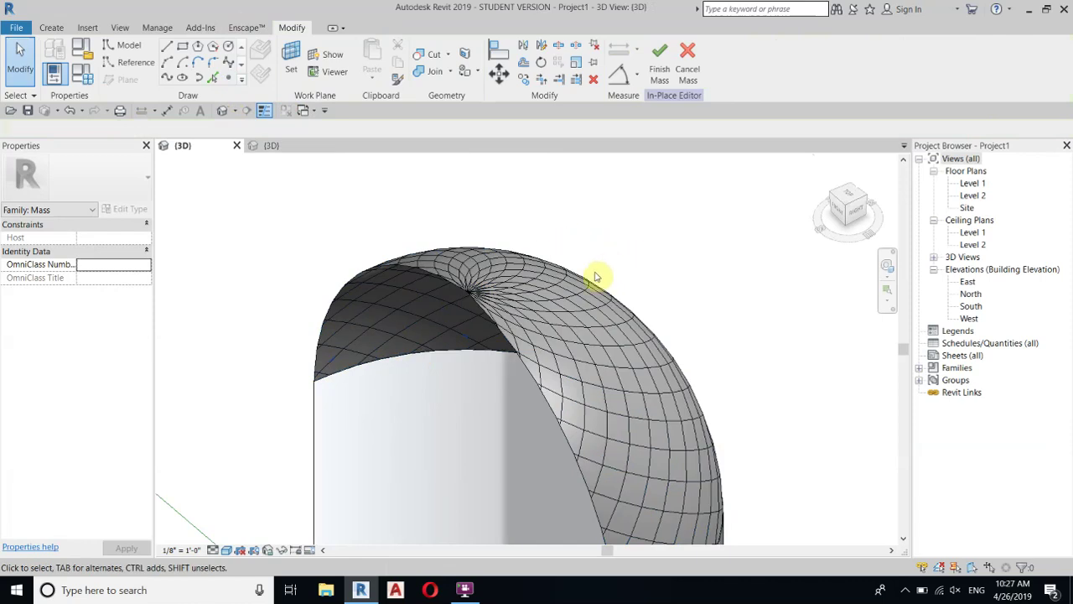
Apply the Family1 panel under Rhomboid to the dome's divided surface.
{"action": "left_click", "coordinate": [642, 287]}
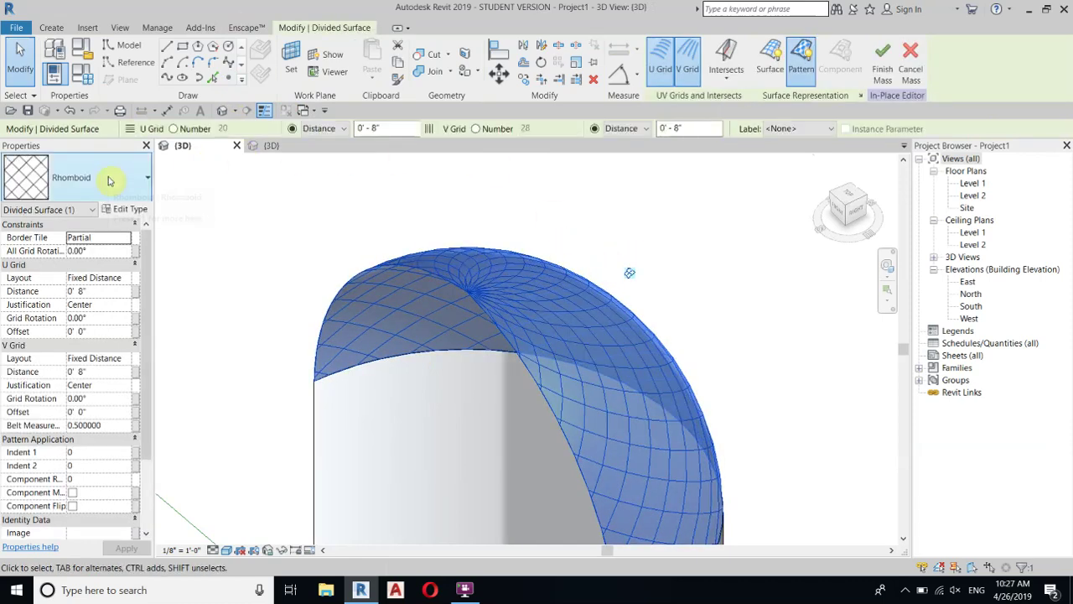
{"action": "left_click", "coordinate": [109, 178]}
{"action": "left_click_drag", "start_coordinate": [151, 363], "coordinate": [149, 387]}
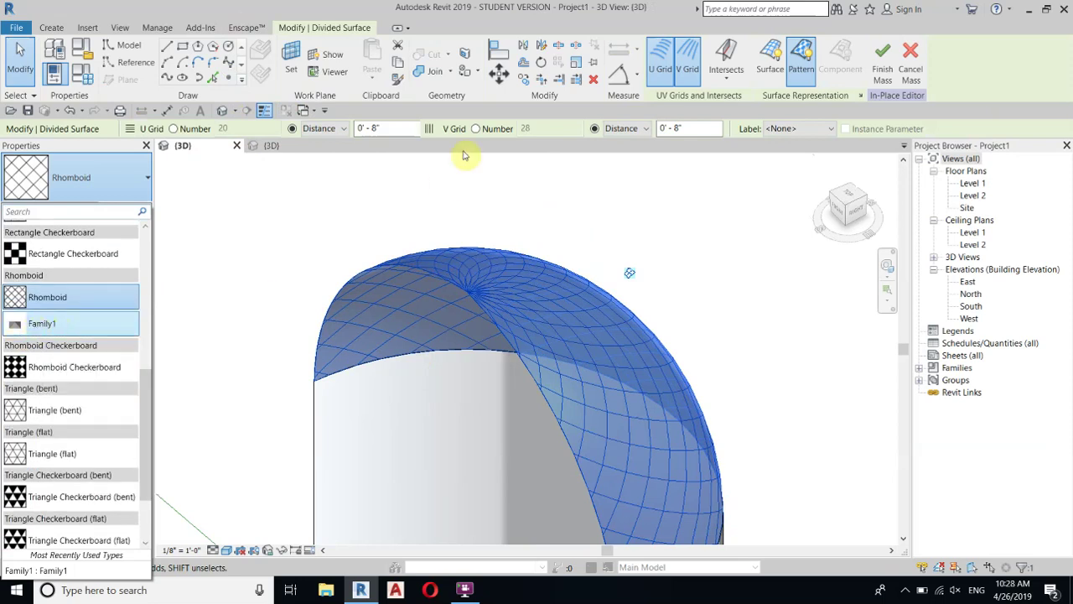
{"action": "left_click", "coordinate": [34, 323]}
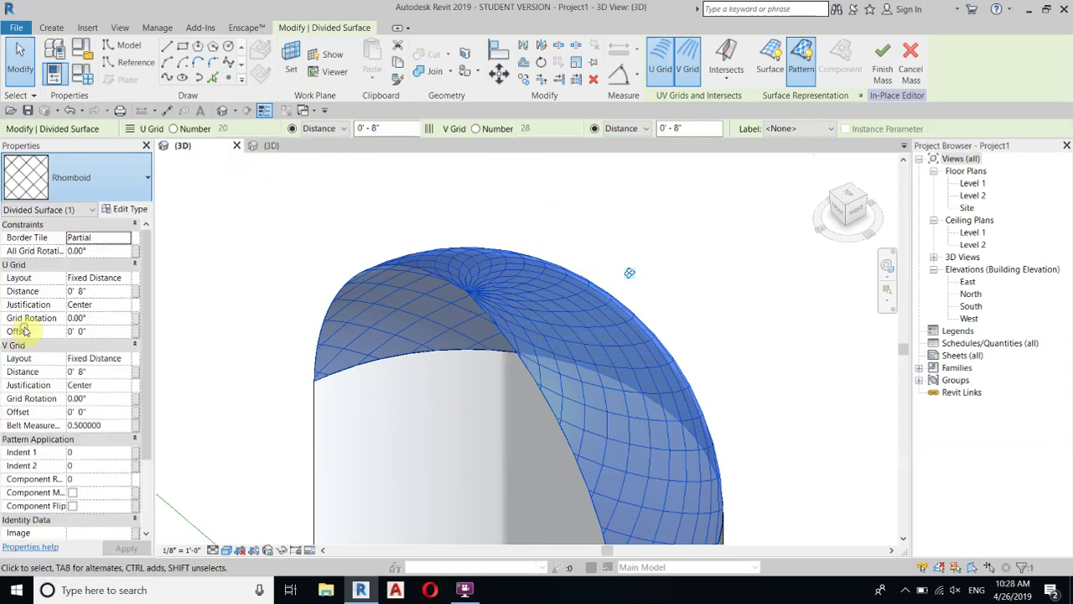
{"action": "left_click", "coordinate": [685, 260]}
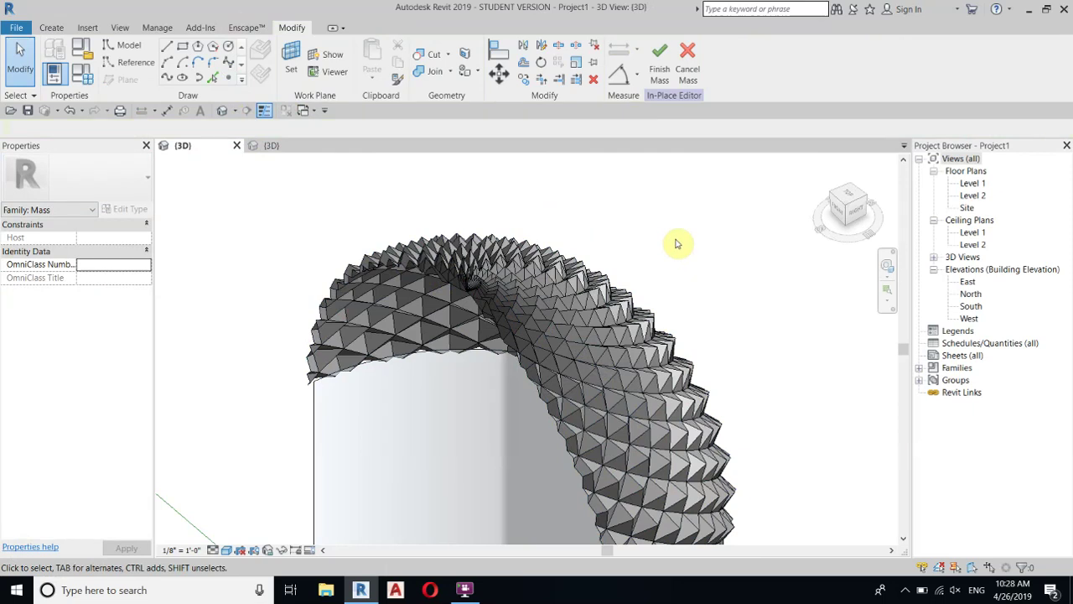
Examine the faceted pyramid panels on the dome from outside, from the front and up close.
{"action": "middle_click_drag", "start_coordinate": [414, 330], "coordinate": [658, 246], "text": "shift"}
{"action": "scroll", "coordinate": [483, 336], "scroll_direction": "down", "scroll_amount": 4}
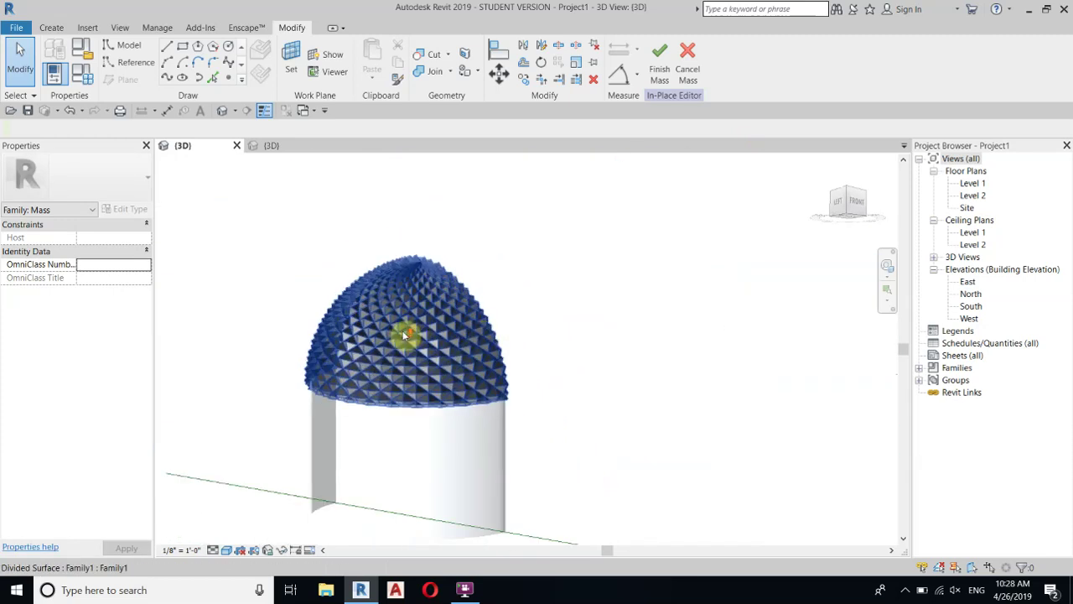
{"action": "scroll", "coordinate": [403, 336], "scroll_direction": "up", "scroll_amount": 3}
{"action": "scroll", "coordinate": [435, 294], "scroll_direction": "up", "scroll_amount": 5}
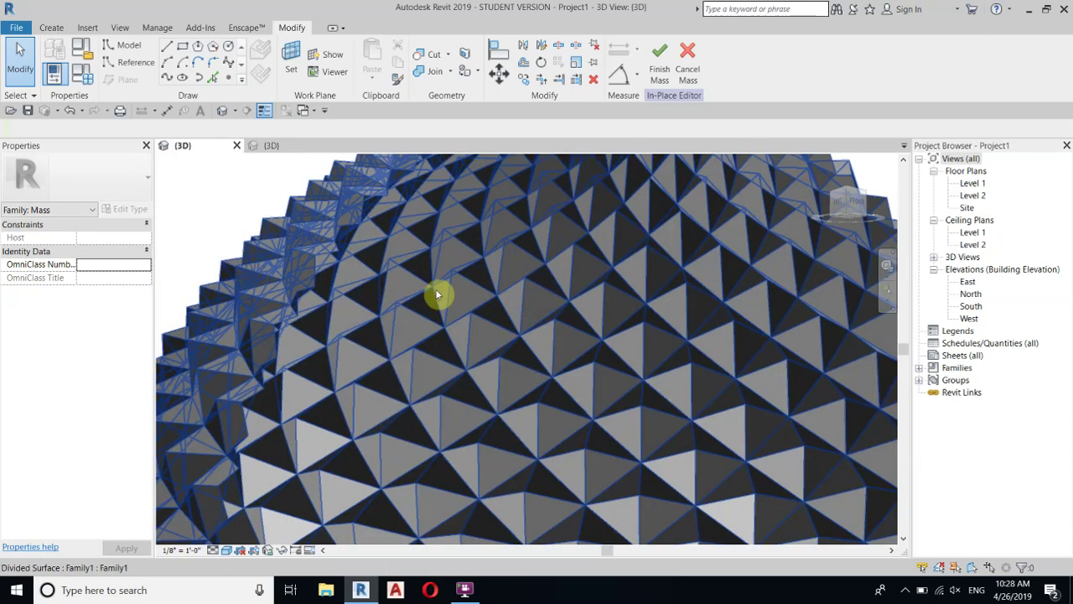
{"action": "scroll", "coordinate": [396, 276], "scroll_direction": "down", "scroll_amount": 5}
{"action": "middle_click_drag", "start_coordinate": [462, 294], "coordinate": [426, 298], "text": "shift"}
{"action": "left_click", "coordinate": [440, 266]}
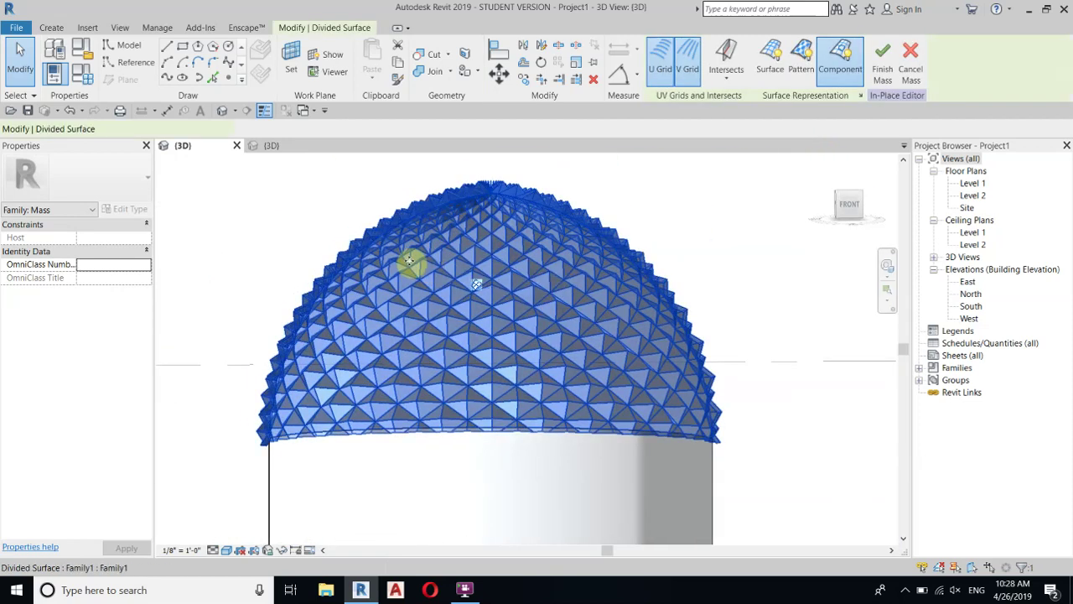
{"action": "left_click", "coordinate": [325, 214]}
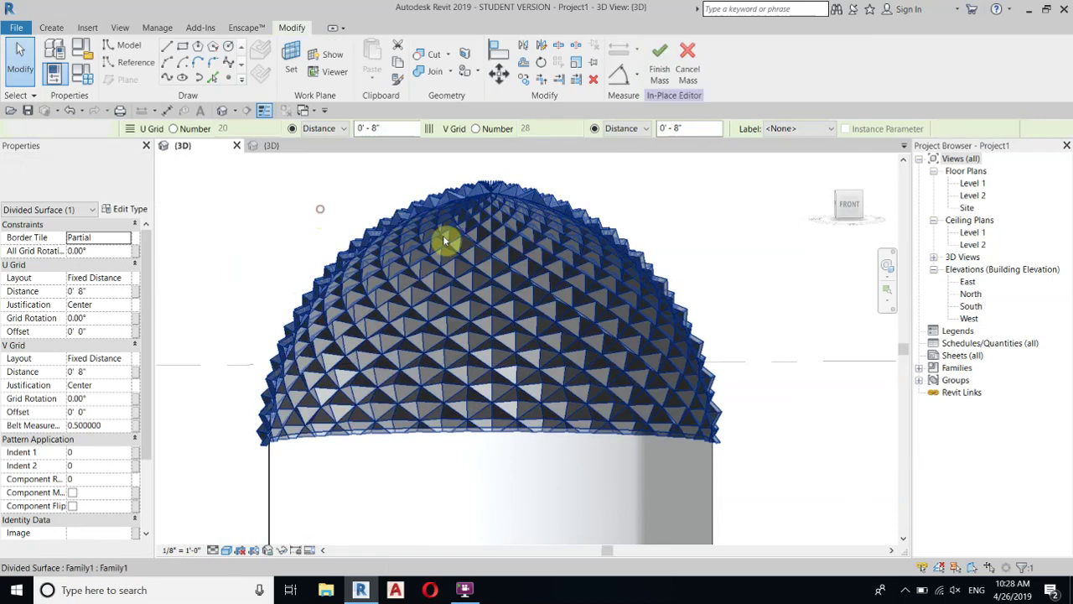
Inspect the dome form's properties and the faceted panels along the dome's upper and lower edges.
{"action": "scroll", "coordinate": [393, 240], "scroll_direction": "up", "scroll_amount": 3}
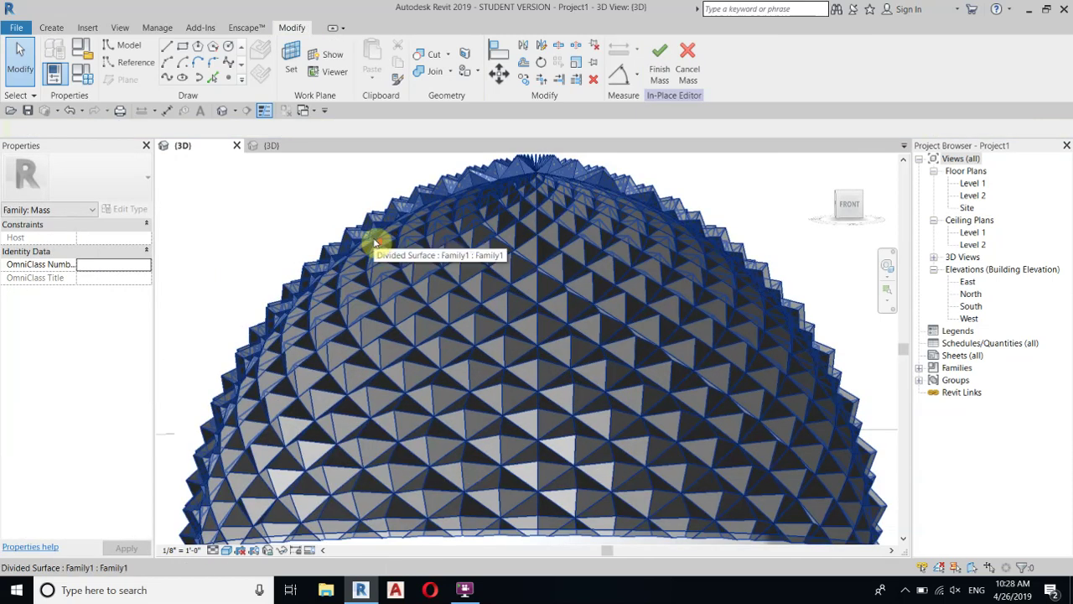
{"action": "scroll", "coordinate": [384, 242], "scroll_direction": "up", "scroll_amount": 2}
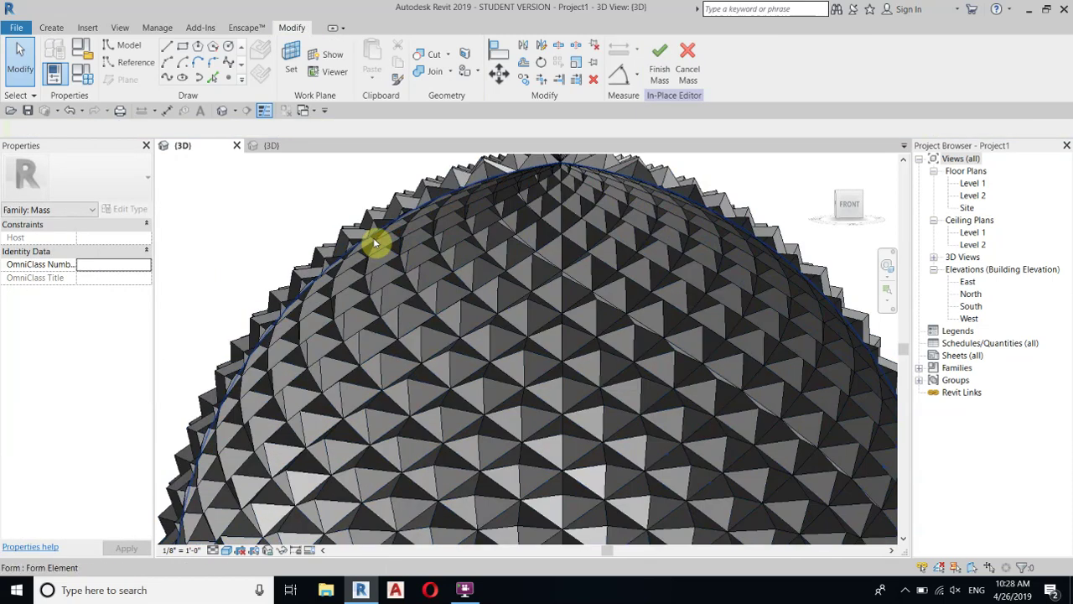
{"action": "left_click", "coordinate": [375, 243]}
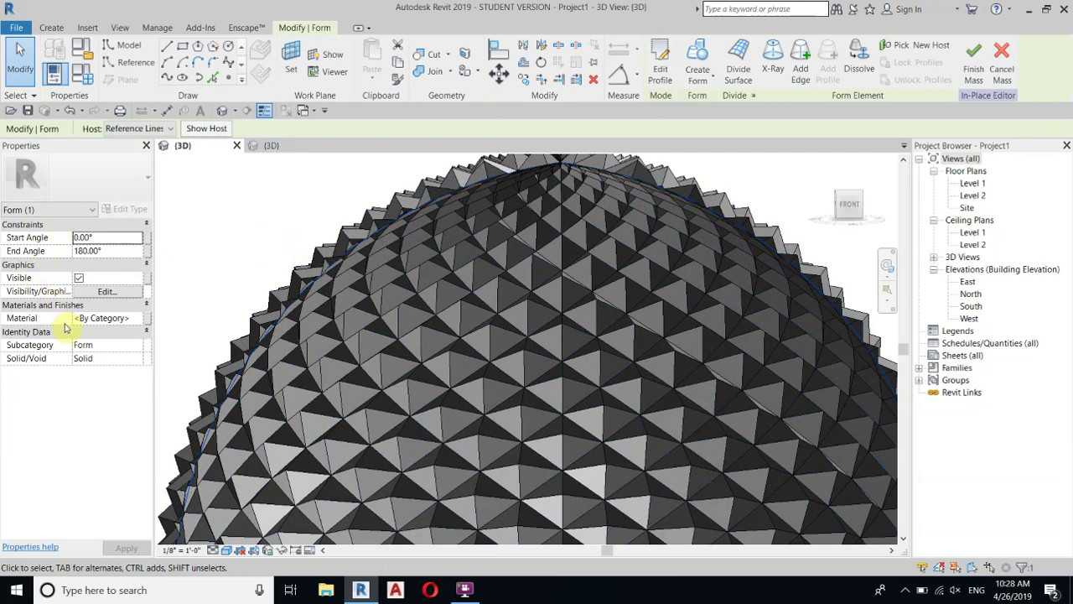
{"action": "scroll", "coordinate": [307, 419], "scroll_direction": "down", "scroll_amount": 3}
{"action": "key", "text": "Escape"}
{"action": "scroll", "coordinate": [283, 424], "scroll_direction": "up", "scroll_amount": 3}
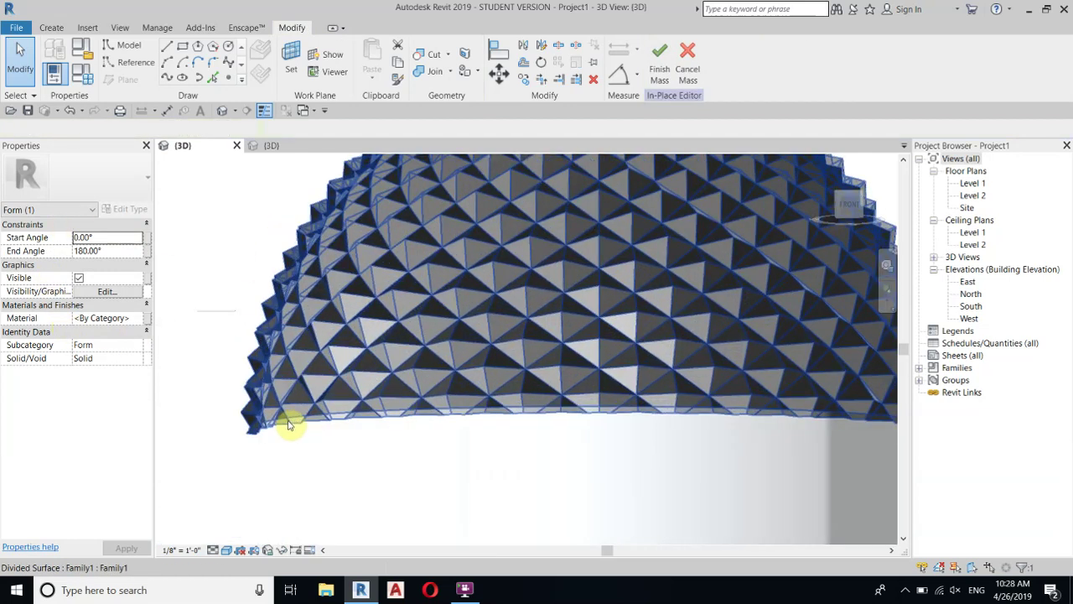
{"action": "scroll", "coordinate": [244, 449], "scroll_direction": "up", "scroll_amount": 3}
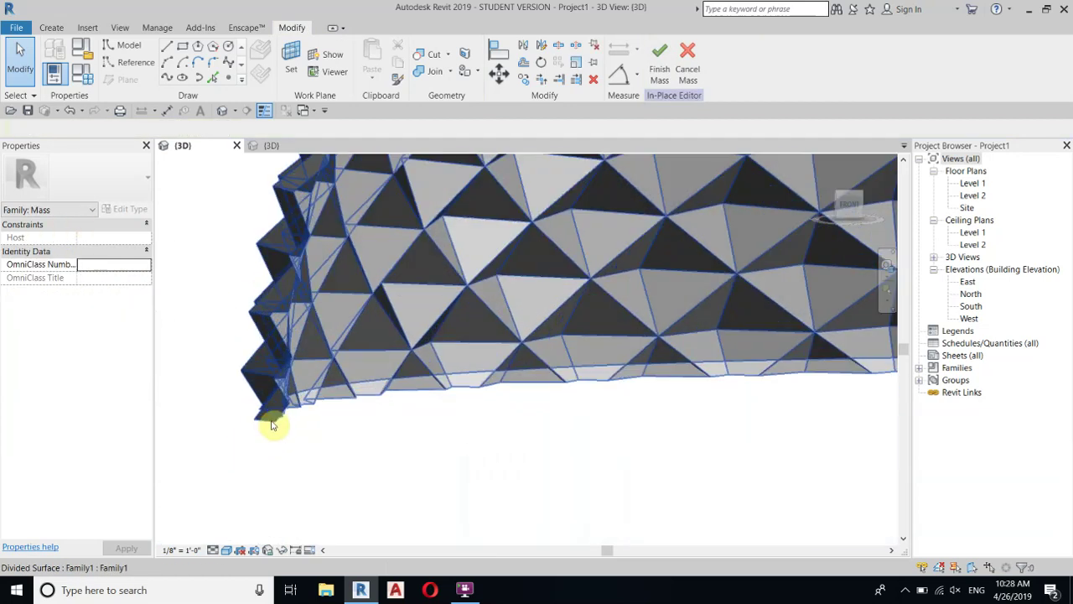
Set the U grid distance of the dome's divided surface to 1'.
{"action": "left_click", "coordinate": [302, 359]}
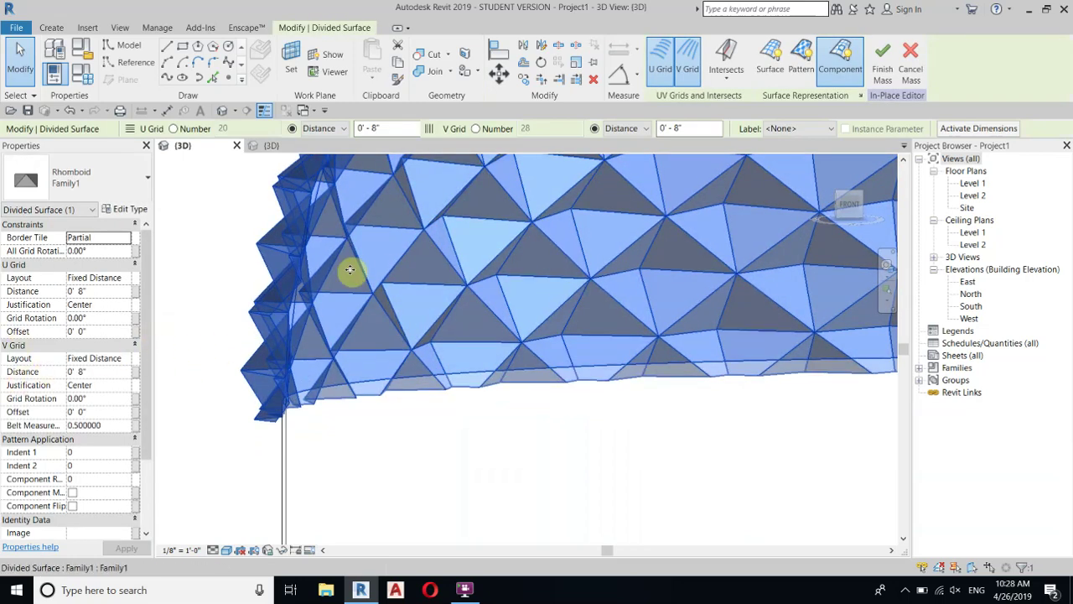
{"action": "left_click", "coordinate": [215, 297]}
{"action": "left_click", "coordinate": [411, 243]}
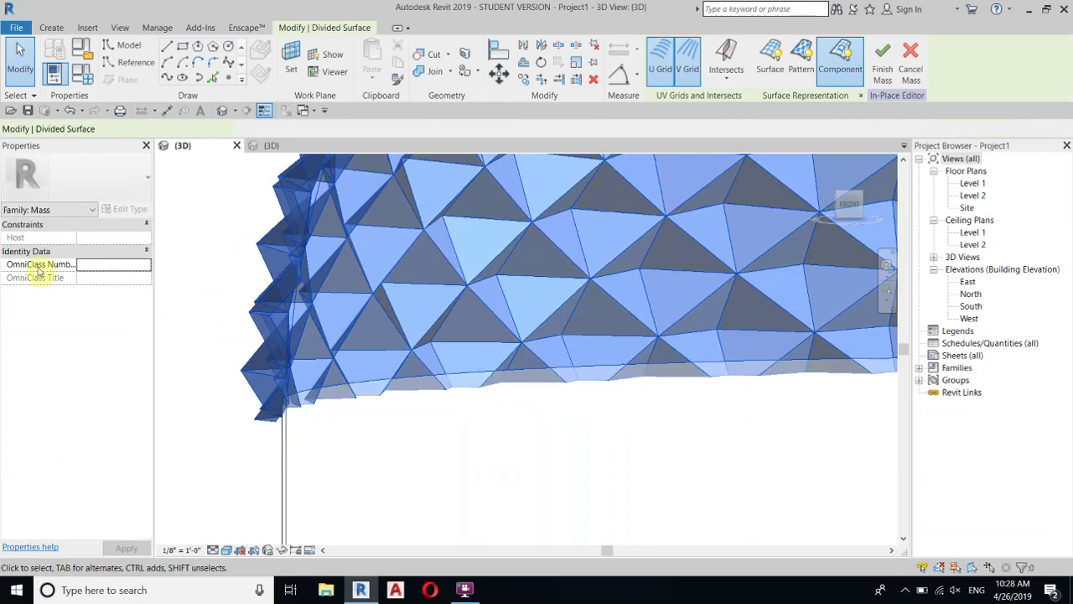
{"action": "left_click", "coordinate": [105, 293]}
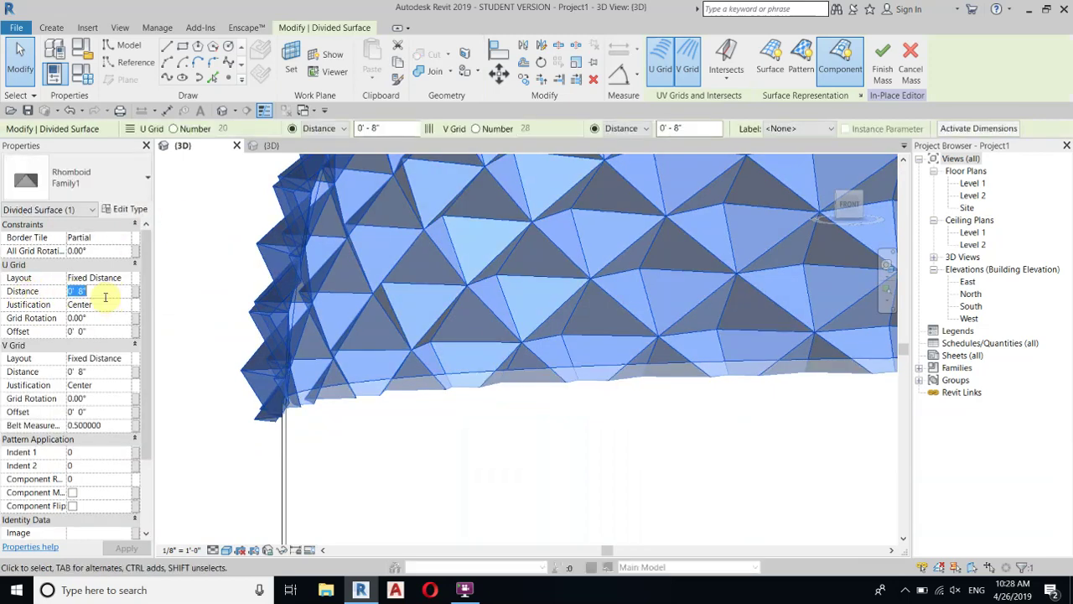
{"action": "type", "text": "1"}
{"action": "key", "text": "Return"}
{"action": "left_click", "coordinate": [106, 373]}
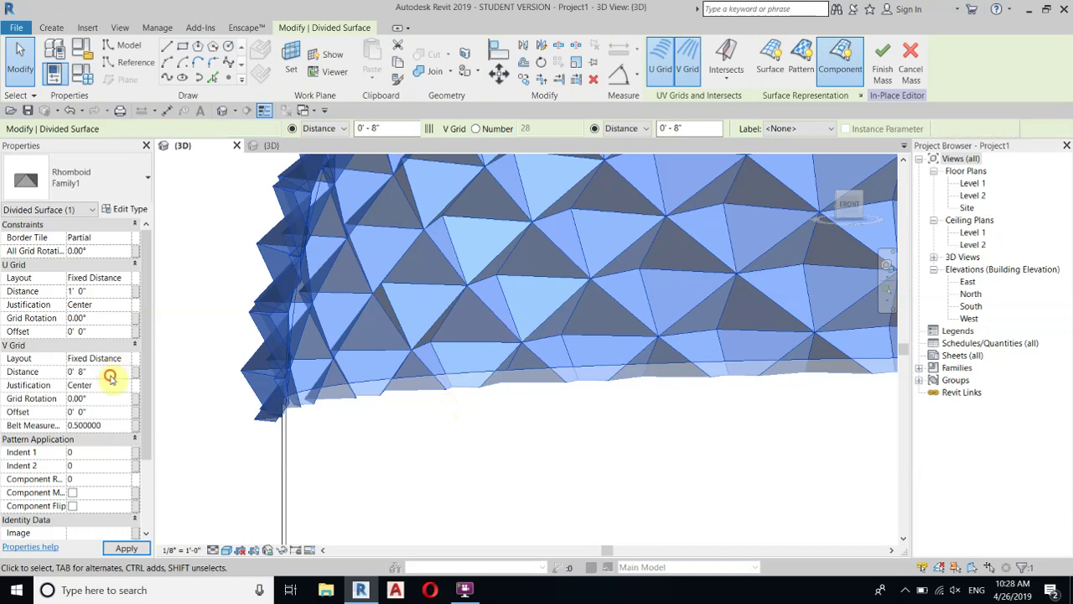
{"action": "scroll", "coordinate": [377, 407], "scroll_direction": "down", "scroll_amount": 4}
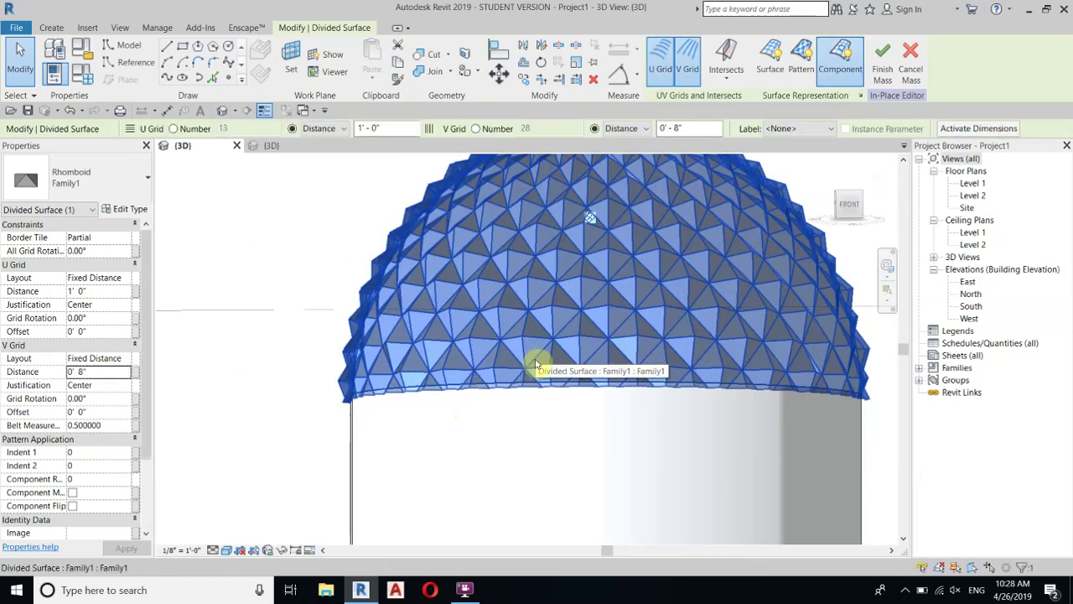
{"action": "left_click", "coordinate": [306, 336]}
Set the Muqarnas M material of the Family1 panel type to Gypsum Wall Board, starting from a single panel on the dome.
{"action": "scroll", "coordinate": [434, 314], "scroll_direction": "down", "scroll_amount": 2}
{"action": "middle_click_drag", "start_coordinate": [515, 330], "coordinate": [495, 312], "text": "shift"}
{"action": "scroll", "coordinate": [423, 264], "scroll_direction": "up", "scroll_amount": 5}
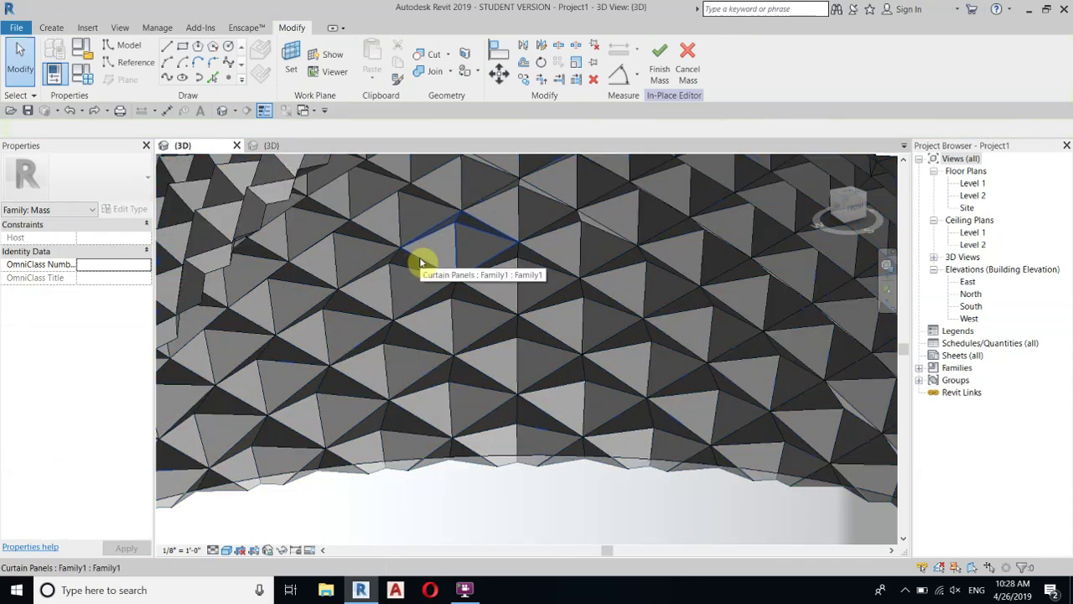
{"action": "left_click", "coordinate": [472, 220]}
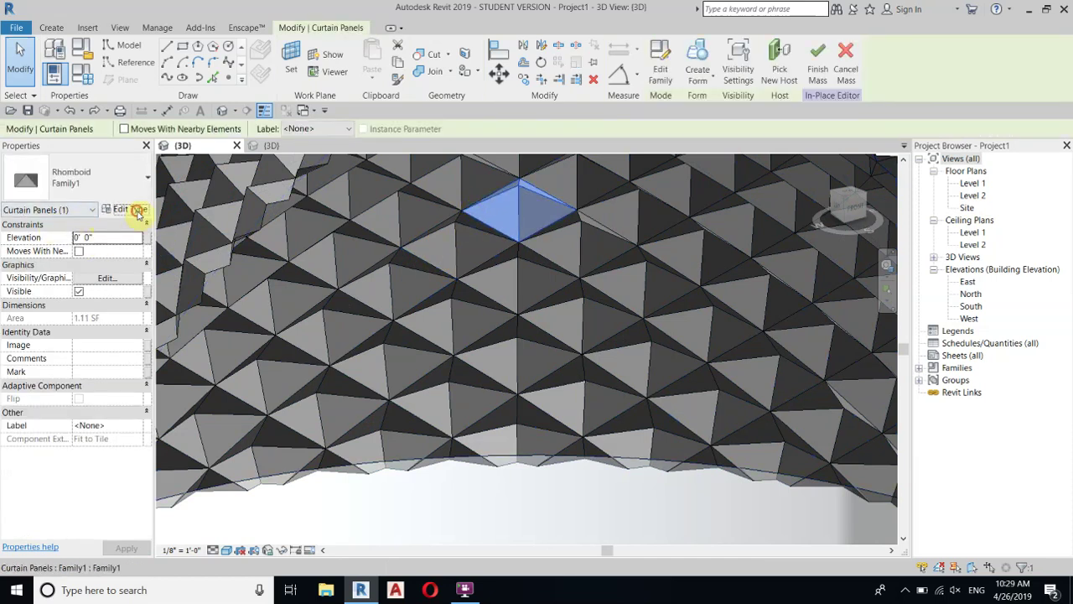
{"action": "left_click", "coordinate": [134, 210]}
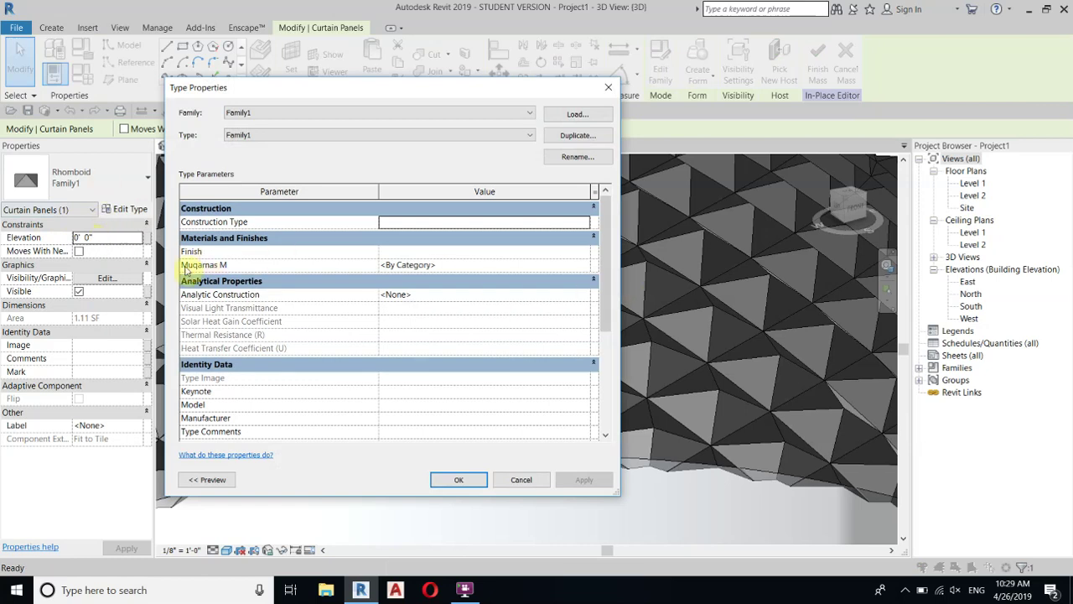
{"action": "left_click", "coordinate": [460, 267]}
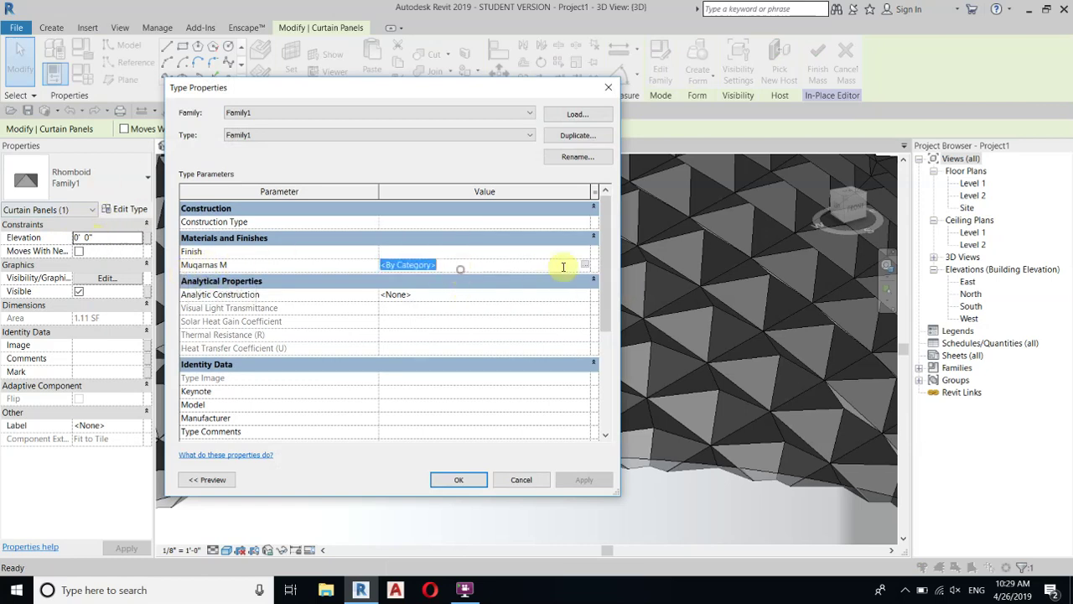
{"action": "left_click", "coordinate": [588, 261]}
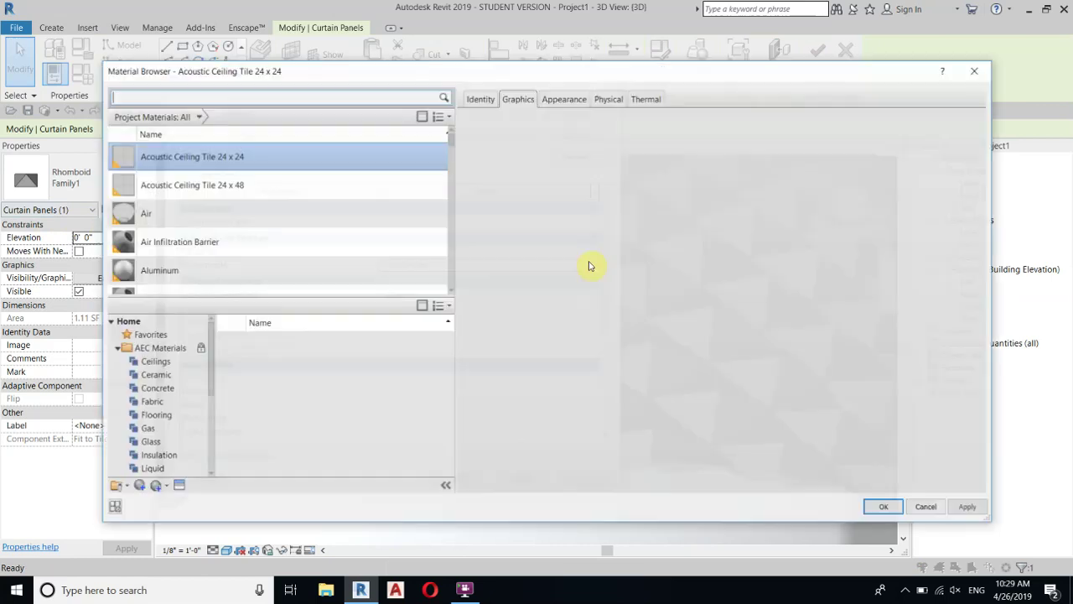
{"action": "left_click", "coordinate": [168, 96]}
{"action": "type", "text": "white"}
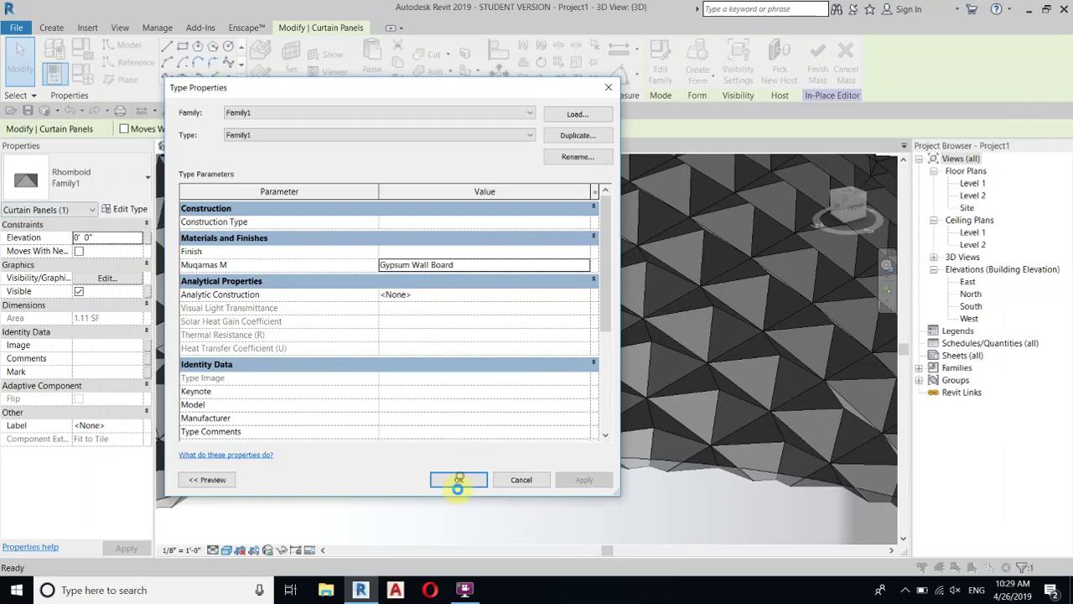
{"action": "left_click", "coordinate": [459, 479]}
{"action": "left_click", "coordinate": [225, 532]}
{"action": "left_click", "coordinate": [520, 391]}
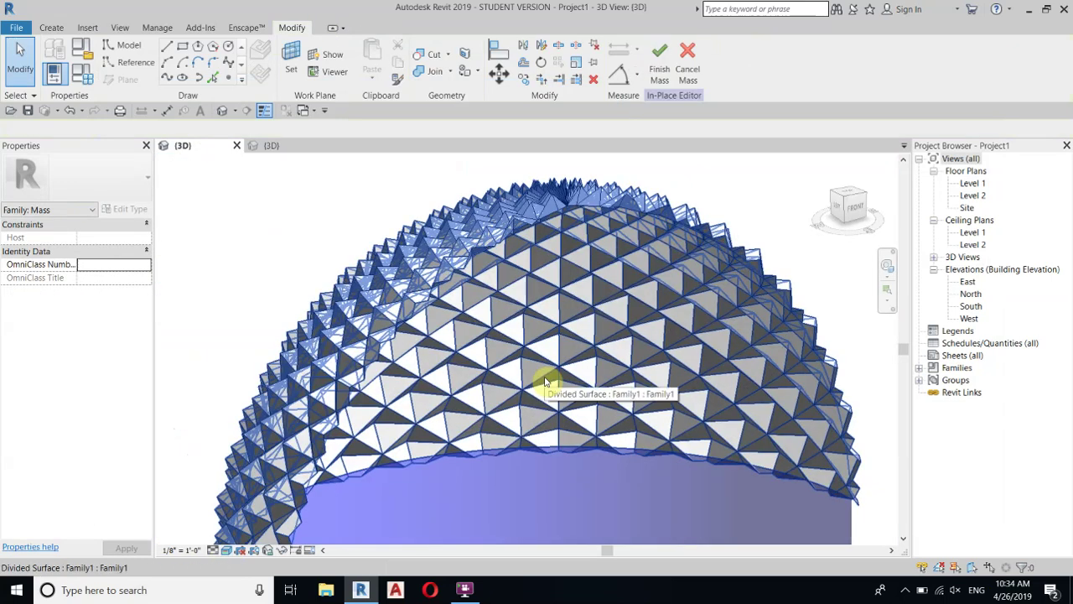
Examine the gypsum-finished pyramid panels on the dome up close and from the side.
{"action": "scroll", "coordinate": [532, 350], "scroll_direction": "up", "scroll_amount": 5}
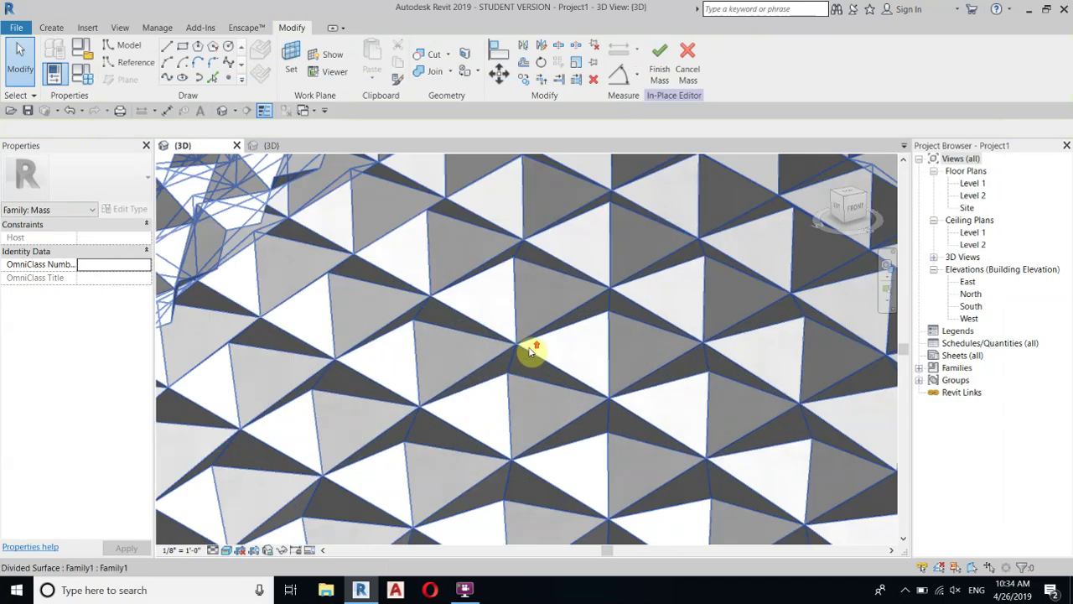
{"action": "middle_click_drag", "start_coordinate": [506, 340], "coordinate": [472, 232], "text": "shift"}
{"action": "scroll", "coordinate": [483, 254], "scroll_direction": "up", "scroll_amount": 4}
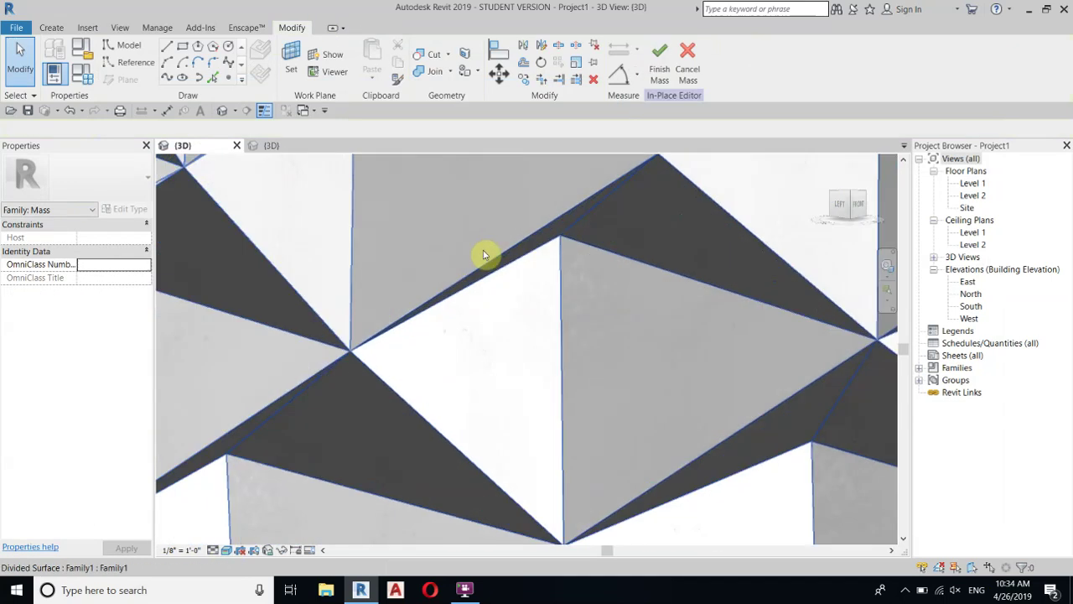
{"action": "scroll", "coordinate": [455, 276], "scroll_direction": "down", "scroll_amount": 5}
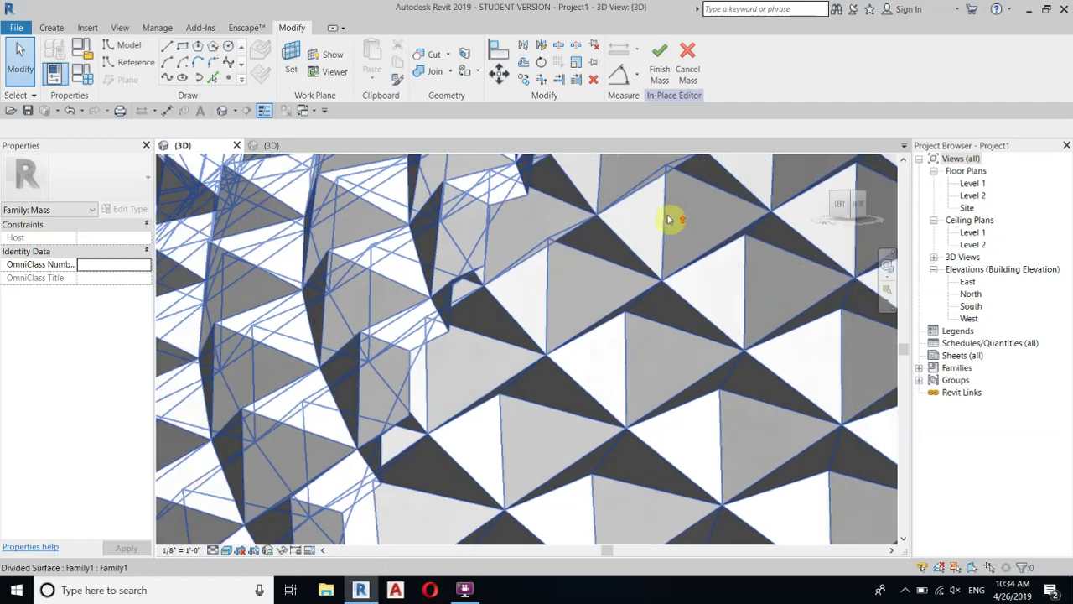
{"action": "scroll", "coordinate": [575, 218], "scroll_direction": "up", "scroll_amount": 3}
{"action": "scroll", "coordinate": [470, 243], "scroll_direction": "down", "scroll_amount": 5}
{"action": "middle_click_drag", "start_coordinate": [527, 259], "coordinate": [591, 400], "text": "shift"}
Switch to the Family1 panel family's 3D view and display the pyramid in wireframe.
{"action": "left_click", "coordinate": [299, 148]}
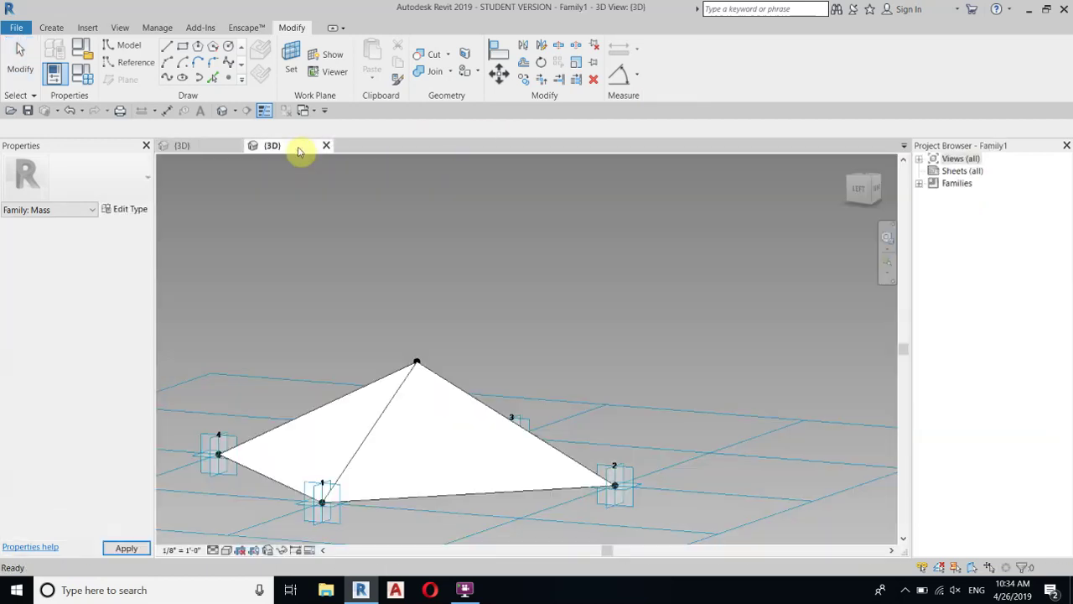
{"action": "middle_click_drag", "start_coordinate": [611, 225], "coordinate": [507, 494], "text": "shift"}
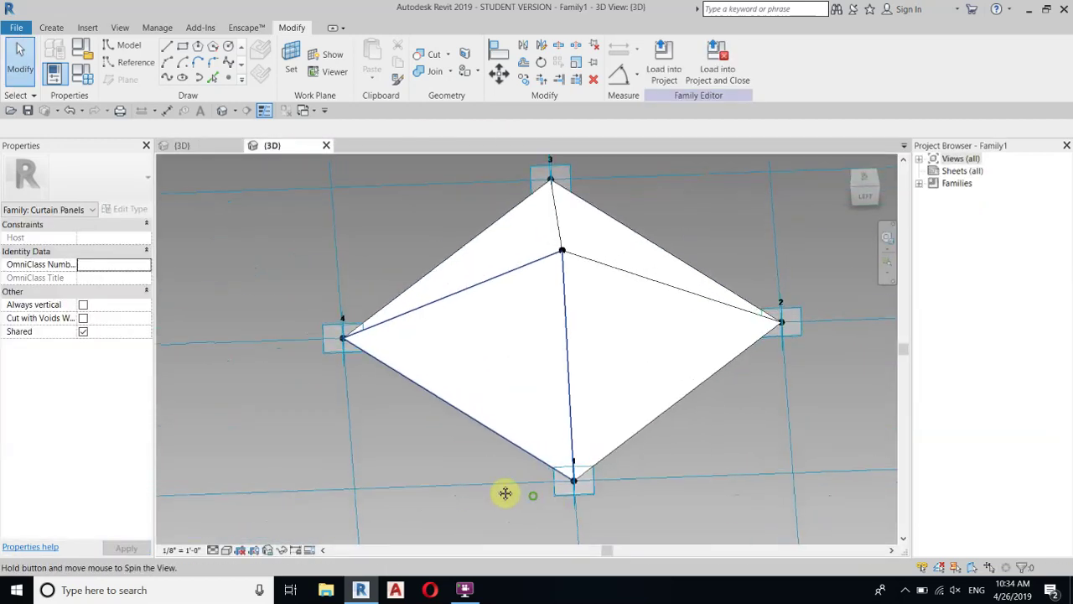
{"action": "middle_click_drag", "start_coordinate": [347, 314], "coordinate": [364, 359], "text": "shift"}
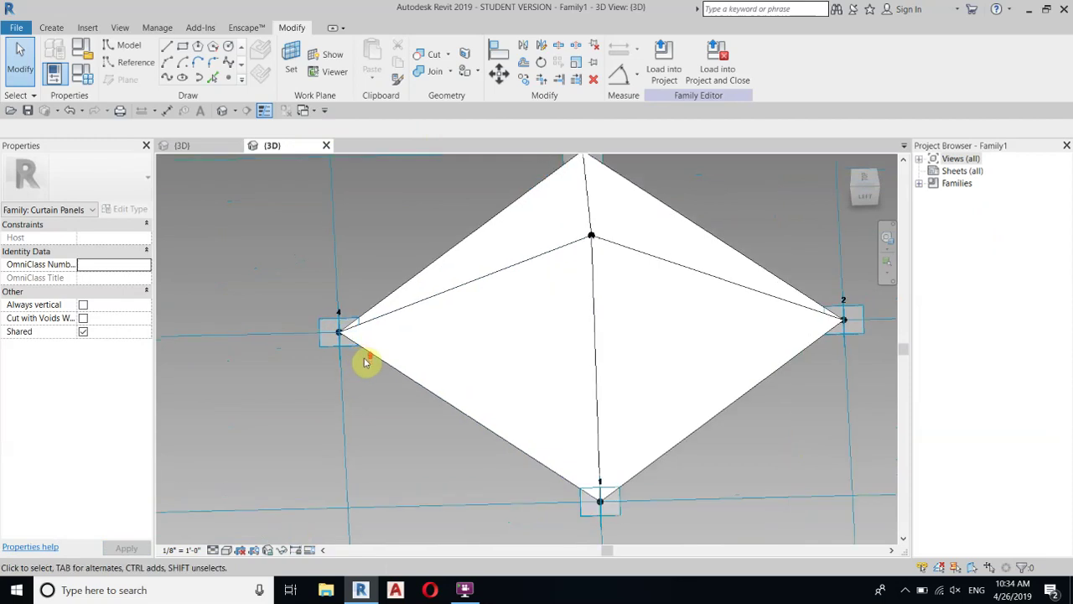
{"action": "left_click", "coordinate": [226, 550]}
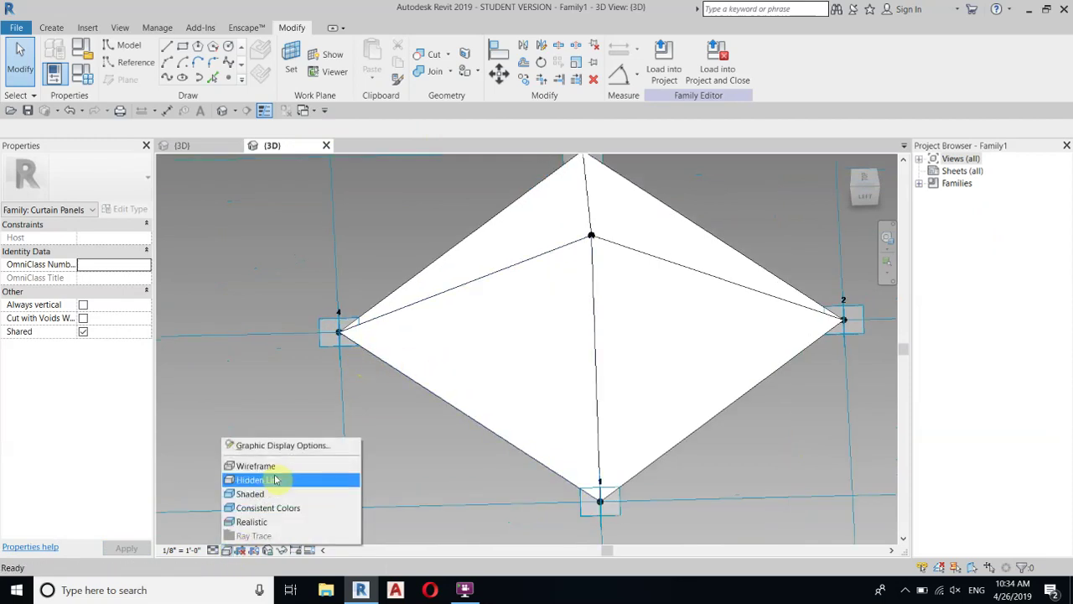
{"action": "left_click", "coordinate": [277, 464]}
{"action": "scroll", "coordinate": [575, 391], "scroll_direction": "up", "scroll_amount": 3}
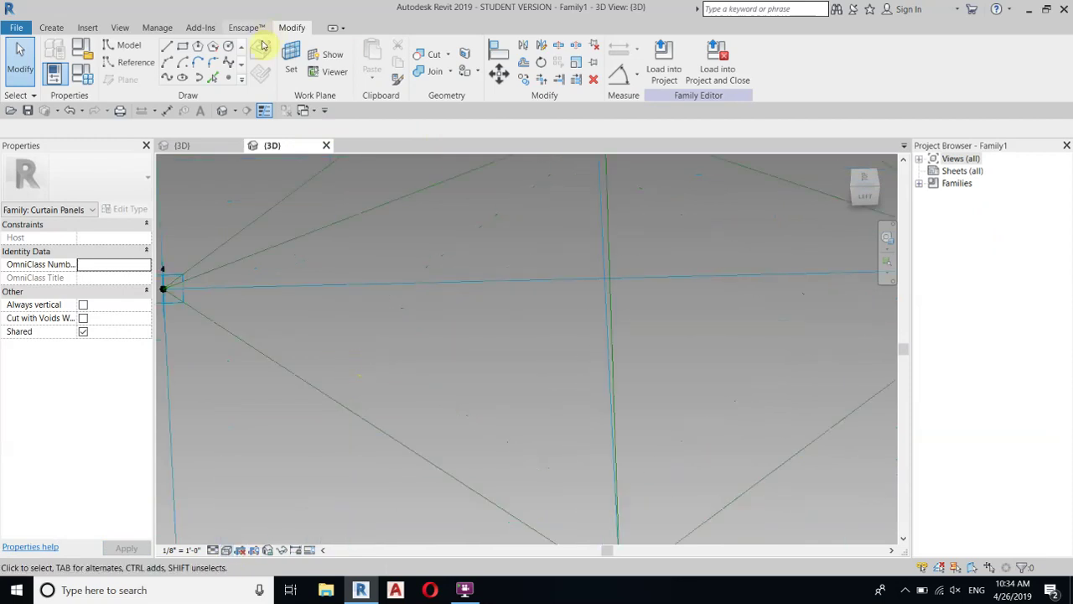
Place a reference point at the midpoint of the base reference line between adaptive points 4 and 1.
{"action": "left_click", "coordinate": [232, 76]}
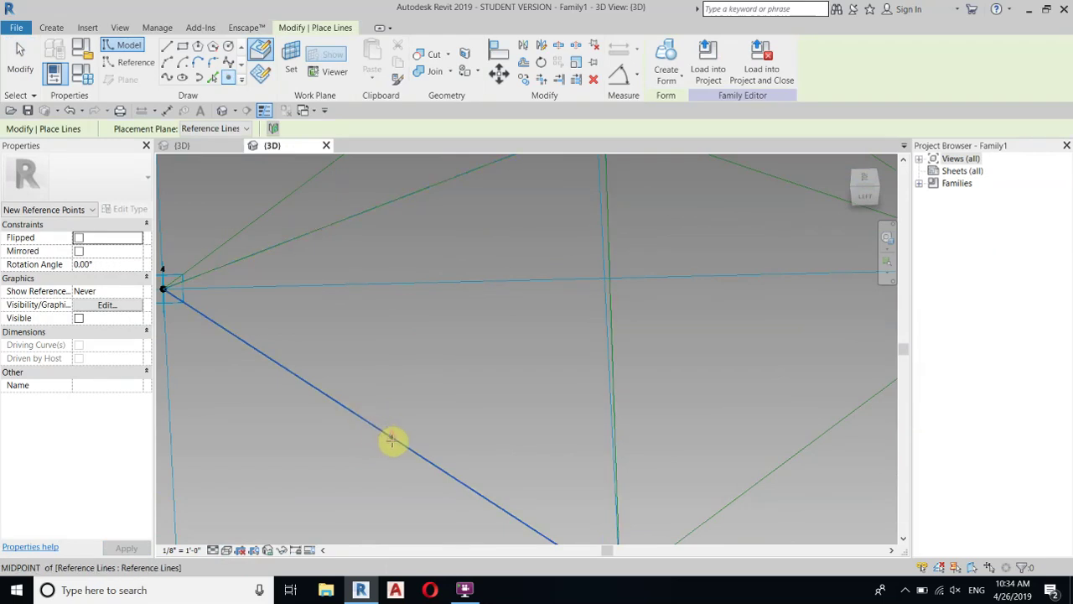
{"action": "scroll", "coordinate": [495, 335], "scroll_direction": "down", "scroll_amount": 2}
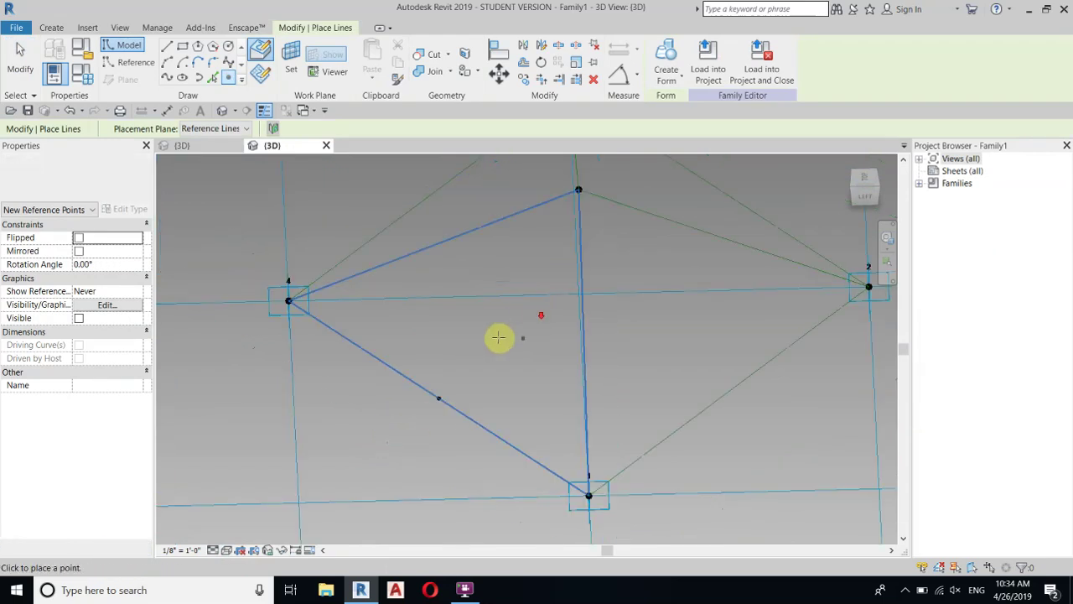
{"action": "right_click", "coordinate": [509, 335]}
{"action": "left_click", "coordinate": [520, 342]}
{"action": "scroll", "coordinate": [477, 354], "scroll_direction": "up", "scroll_amount": 2}
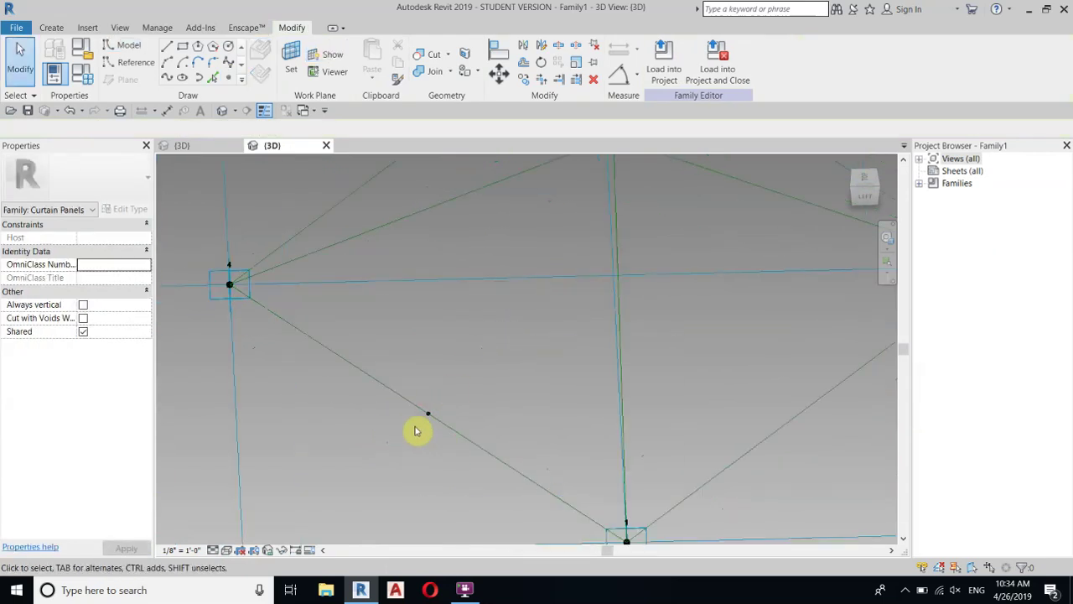
Set the work plane to the midpoint reference point's plane perpendicular to the base line.
{"action": "middle_click_drag", "start_coordinate": [477, 433], "coordinate": [430, 300], "text": "shift"}
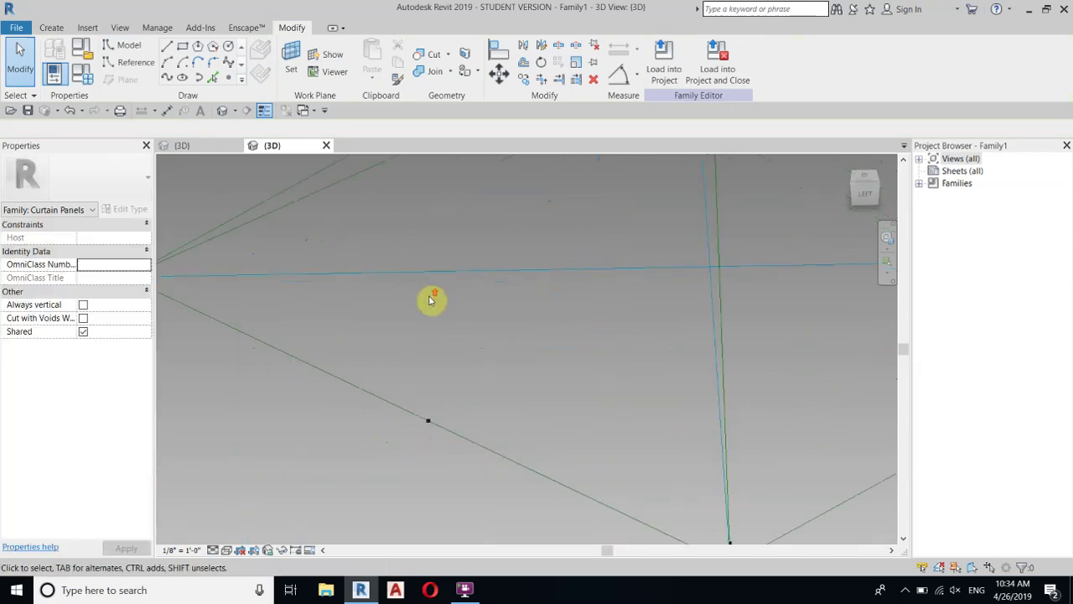
{"action": "left_click", "coordinate": [293, 73]}
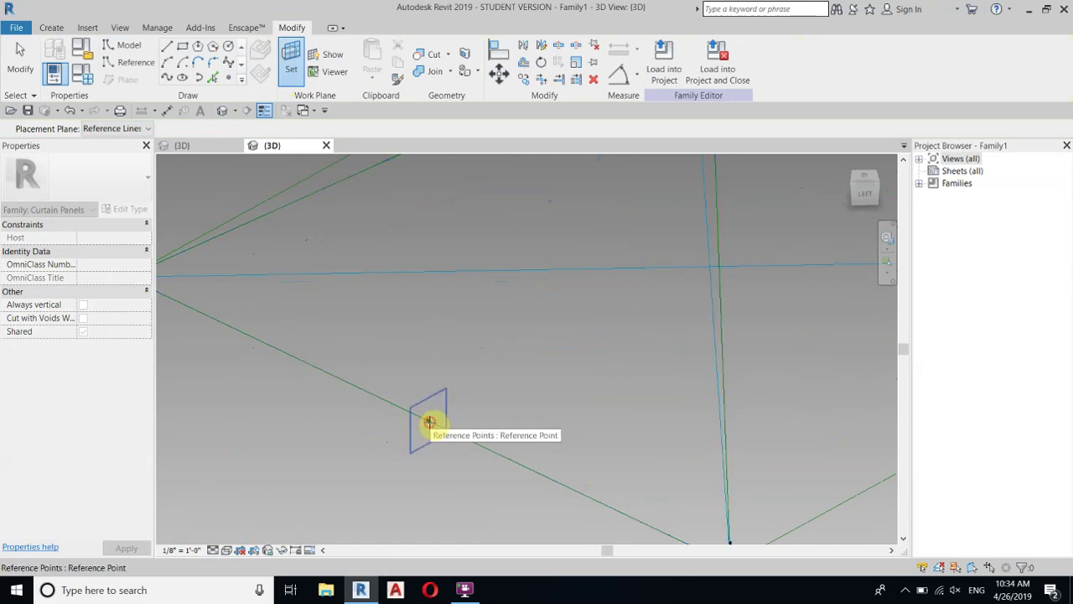
{"action": "left_click", "coordinate": [428, 423]}
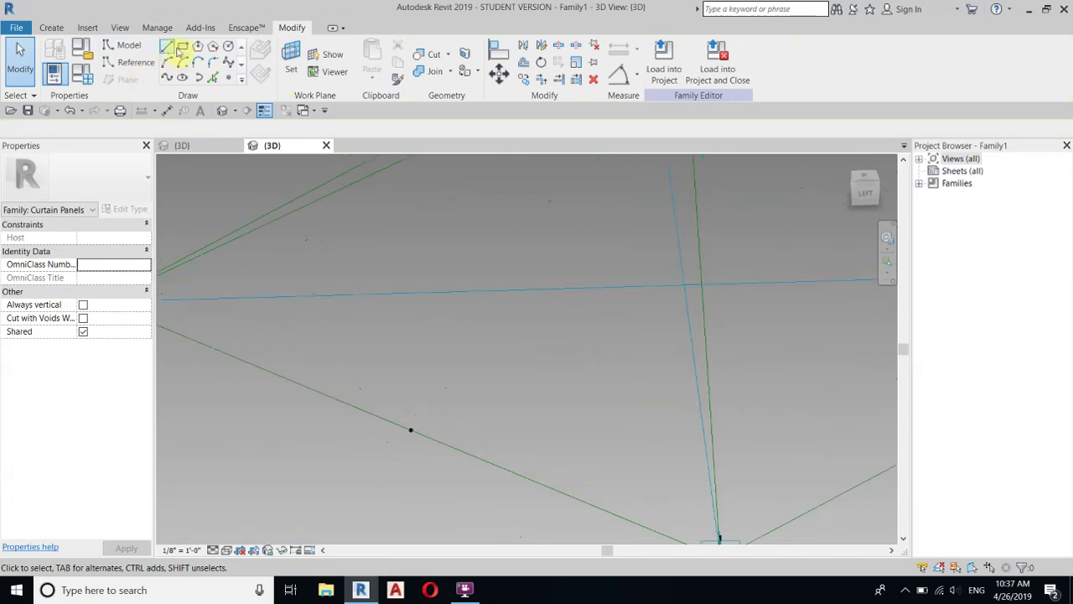
Turn off 3D snapping and draw a rectangle about 1 1/16" by 3/4" from the midpoint reference point on its work plane.
{"action": "left_click", "coordinate": [182, 49]}
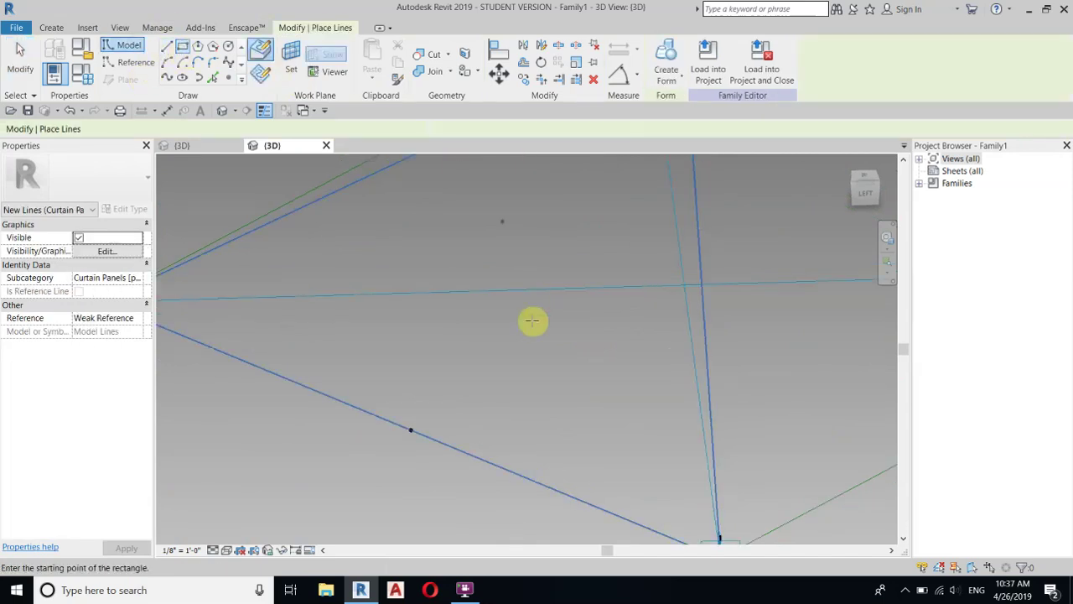
{"action": "left_click", "coordinate": [409, 432]}
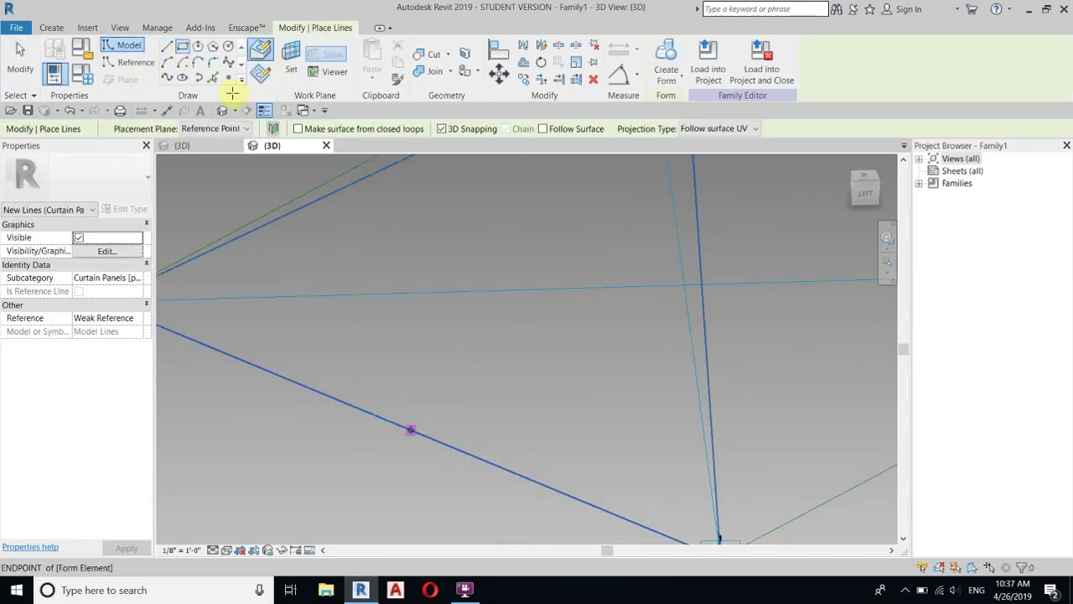
{"action": "left_click", "coordinate": [182, 49]}
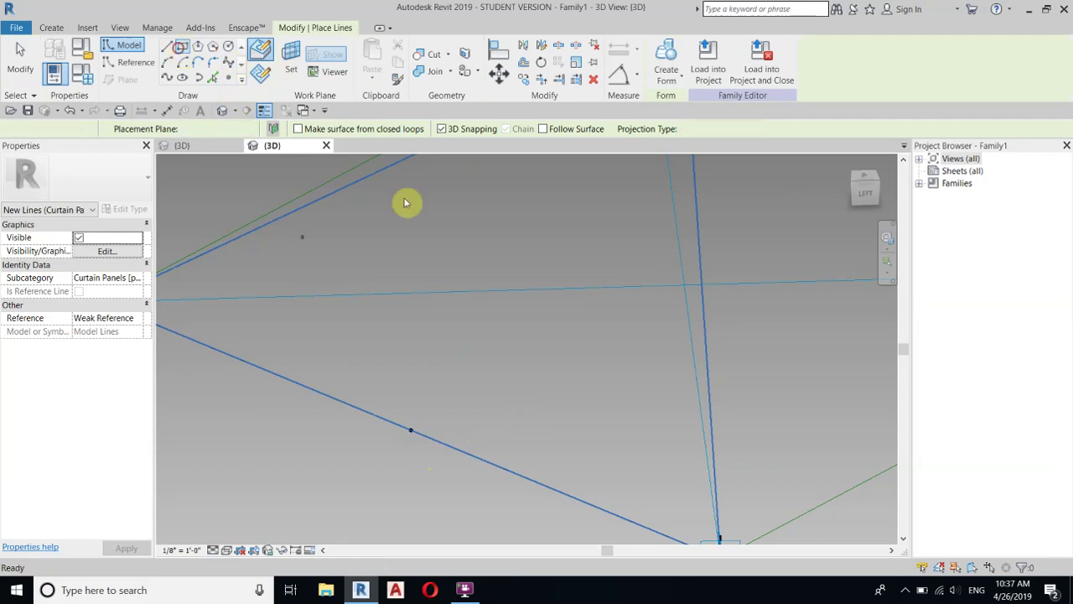
{"action": "left_click", "coordinate": [410, 431]}
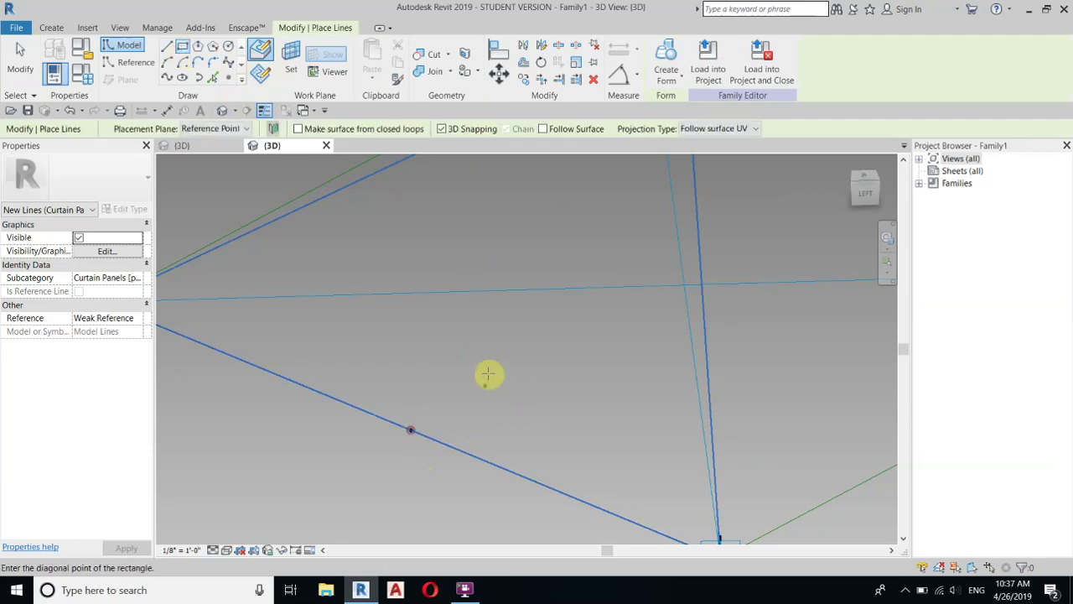
{"action": "left_click", "coordinate": [443, 130]}
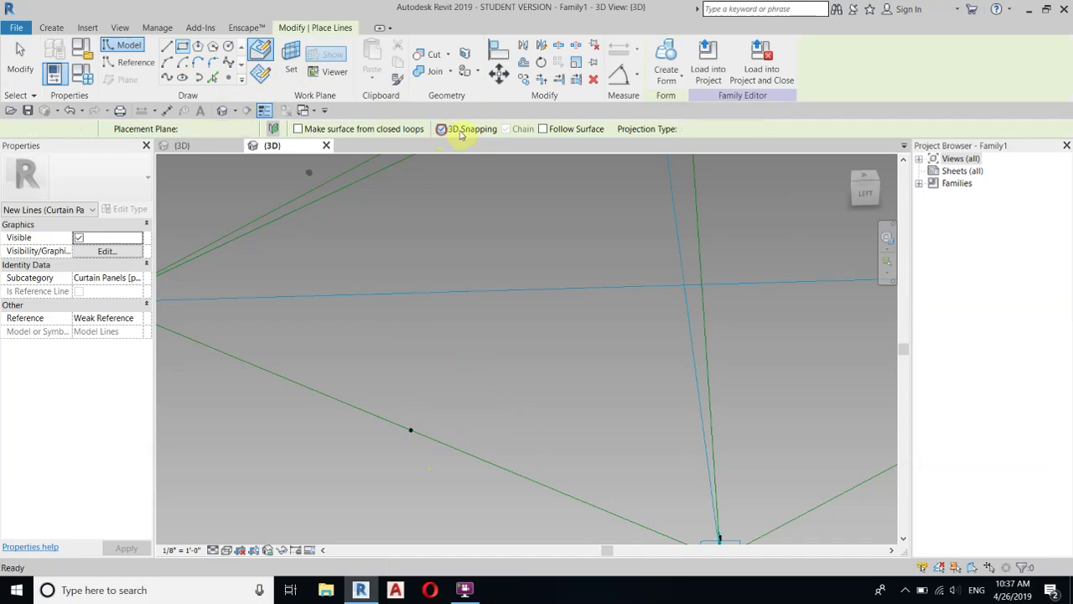
{"action": "left_click", "coordinate": [411, 431]}
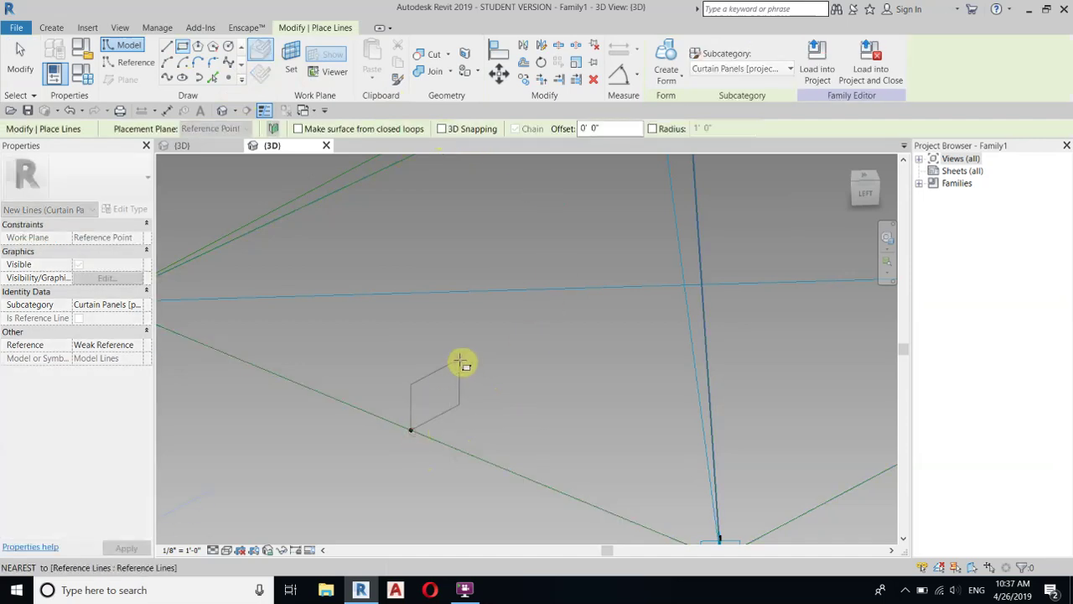
{"action": "left_click", "coordinate": [448, 384]}
{"action": "key", "text": "Escape"}
{"action": "key", "text": "Escape"}
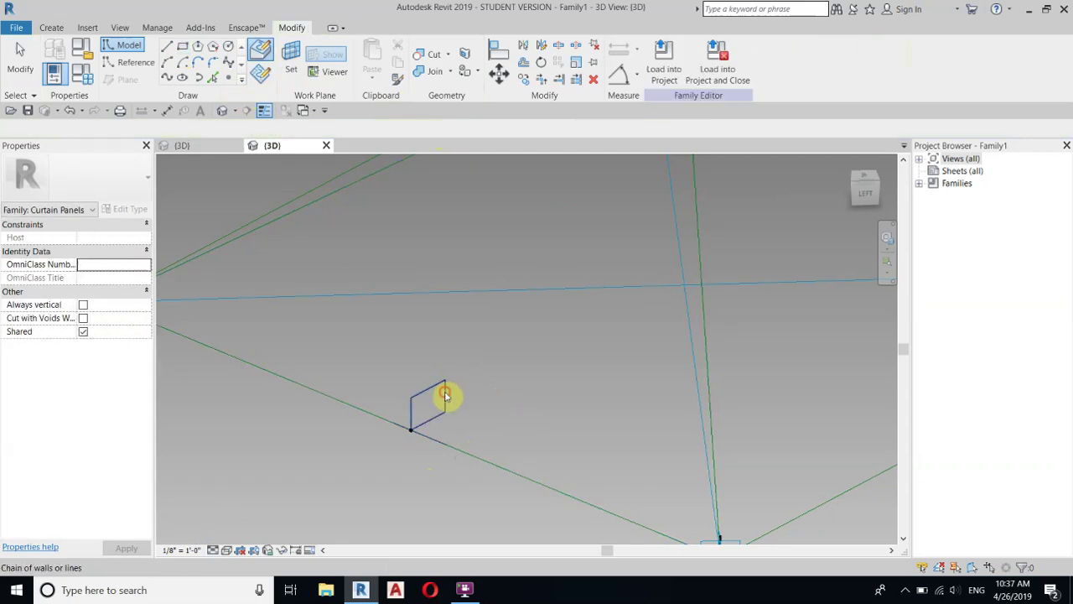
{"action": "left_click", "coordinate": [424, 410]}
{"action": "key", "text": "Escape"}
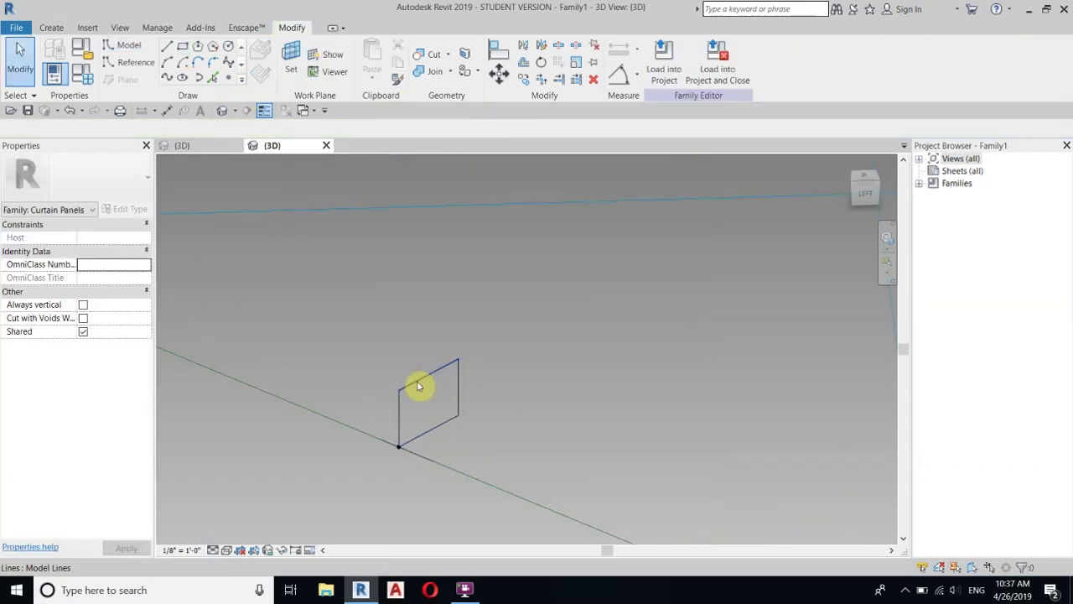
Set the rectangle's height to 1/2" by moving its upper line.
{"action": "left_click", "coordinate": [418, 384]}
{"action": "left_click", "coordinate": [472, 377]}
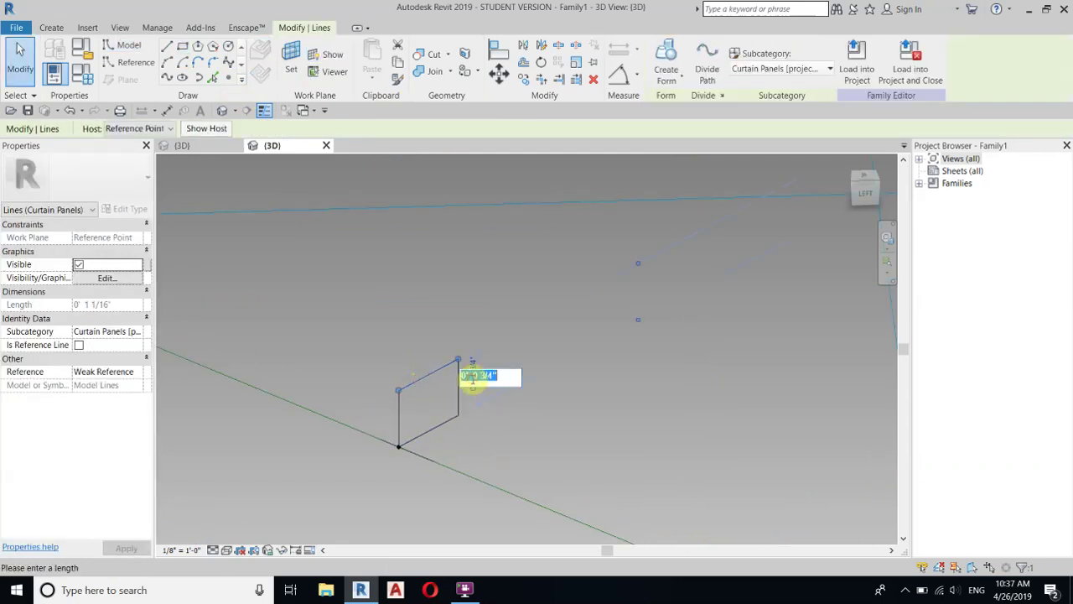
{"action": "key", "text": "Return"}
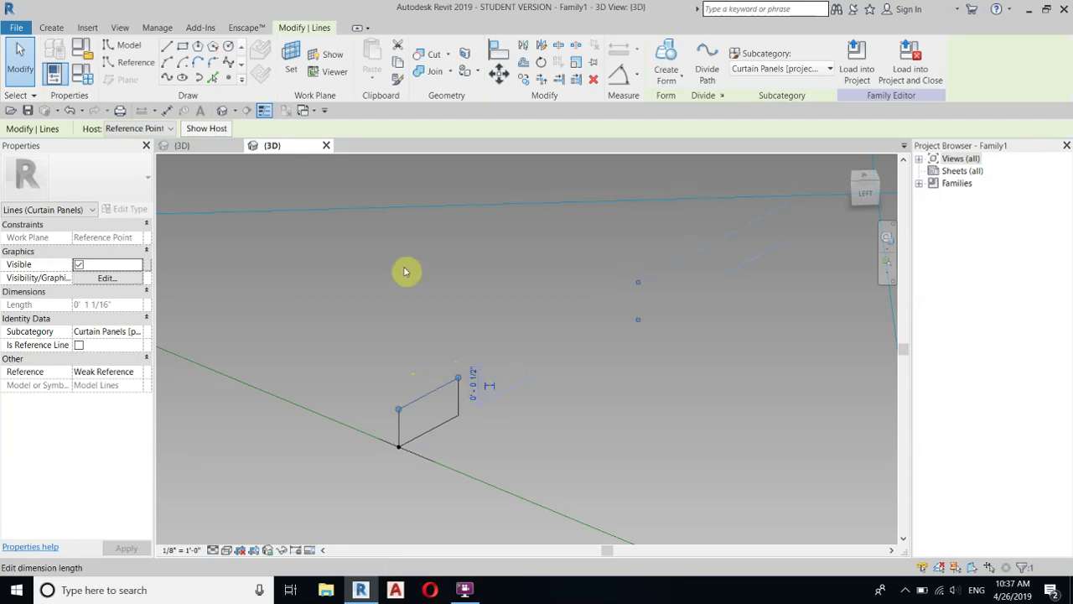
{"action": "left_click", "coordinate": [405, 271]}
Draw an arc between the ends of the rectangle's vertical side at the reference point, bulging into the rectangle.
{"action": "scroll", "coordinate": [478, 451], "scroll_direction": "up", "scroll_amount": 1}
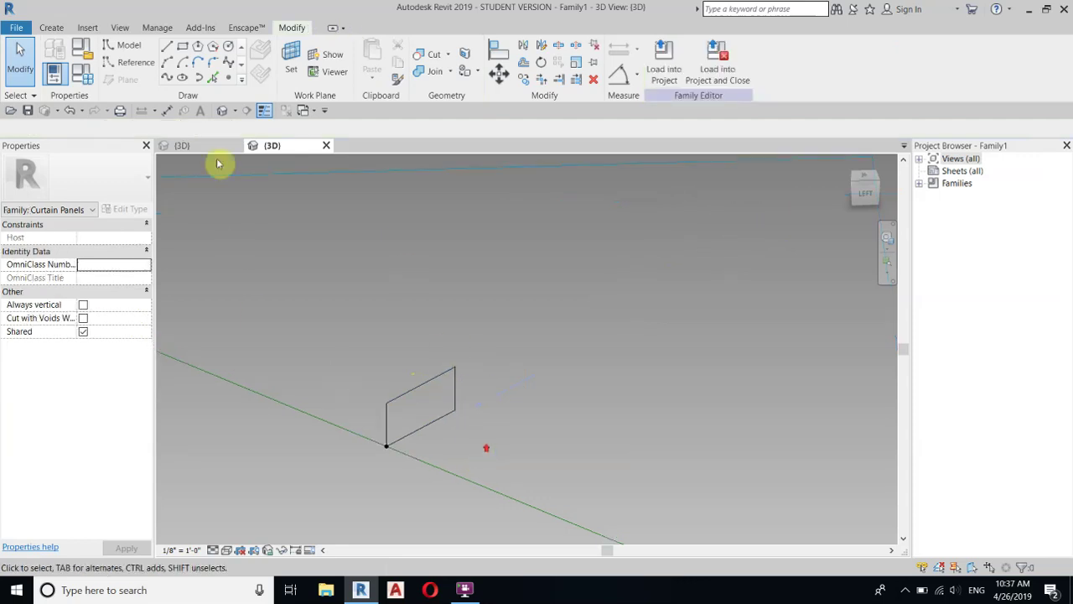
{"action": "left_click", "coordinate": [167, 66]}
{"action": "left_click", "coordinate": [388, 447]}
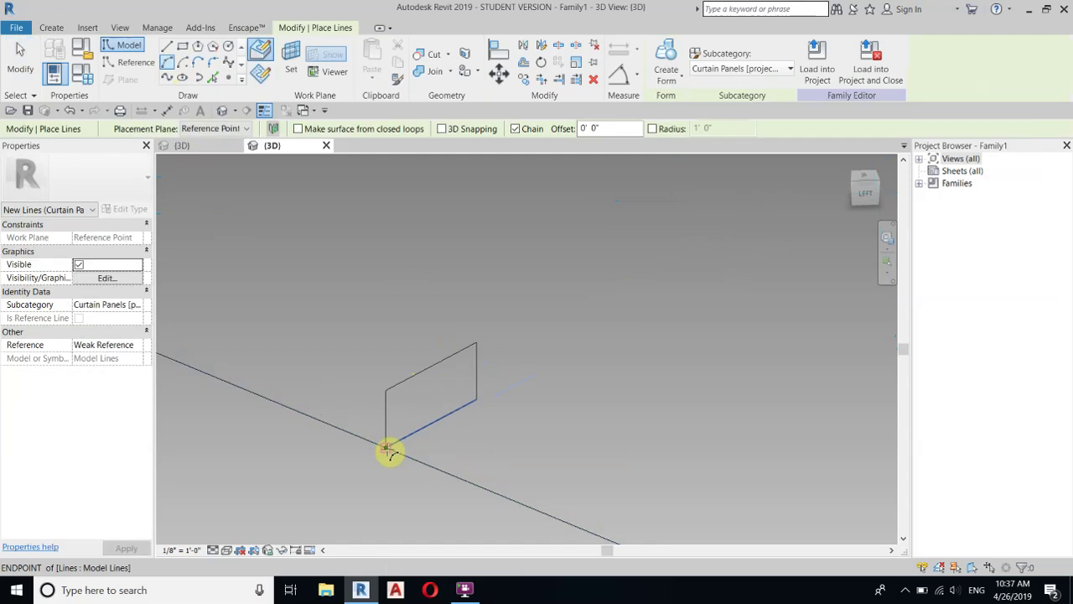
{"action": "left_click", "coordinate": [386, 391]}
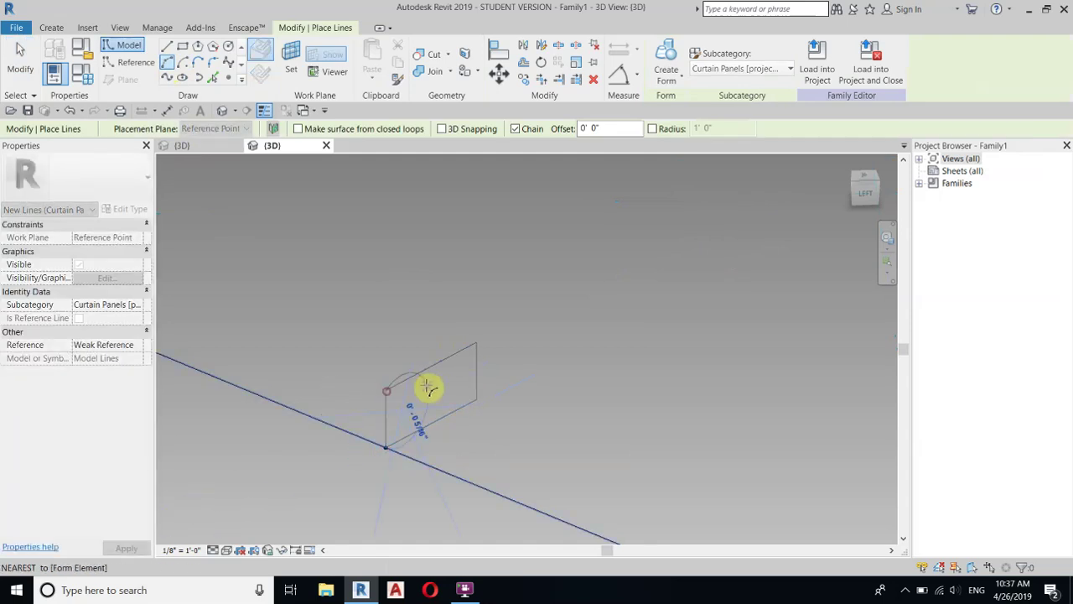
{"action": "left_click", "coordinate": [409, 410]}
{"action": "key", "text": "Escape"}
{"action": "key", "text": "Escape"}
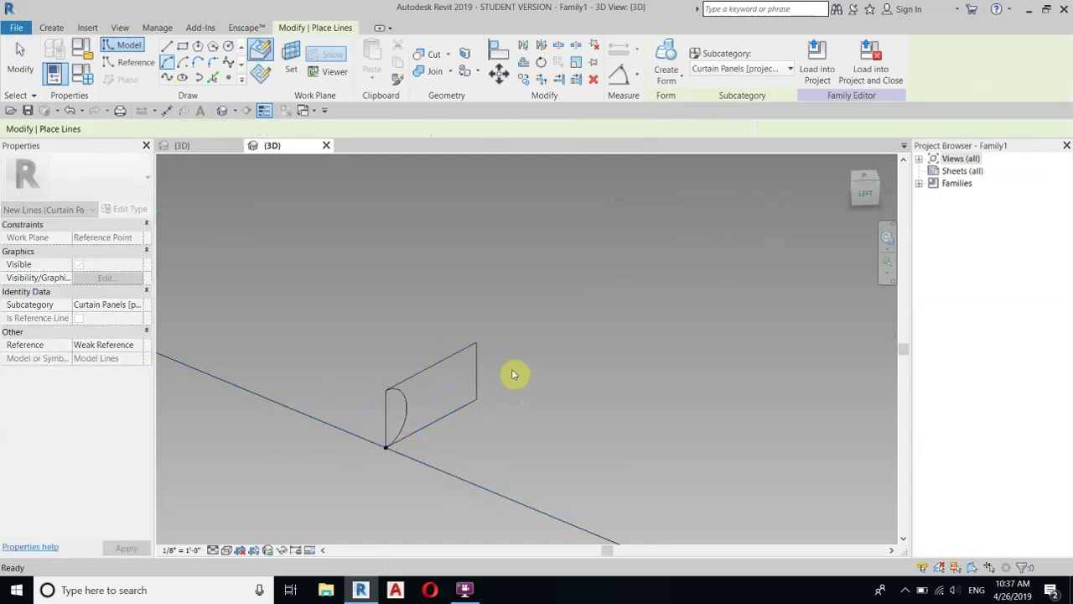
Delete the rectangle's other three lines, keeping only the D-shaped profile of arc and vertical line.
{"action": "left_click_drag", "start_coordinate": [441, 443], "coordinate": [442, 444]}
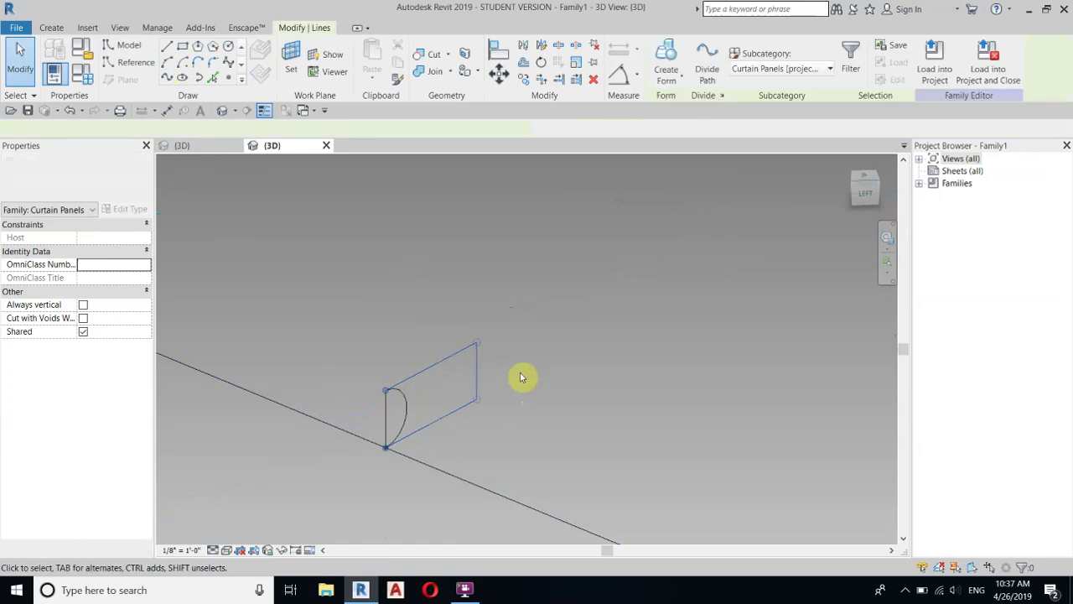
{"action": "left_click", "coordinate": [595, 81]}
{"action": "scroll", "coordinate": [431, 455], "scroll_direction": "down", "scroll_amount": 4}
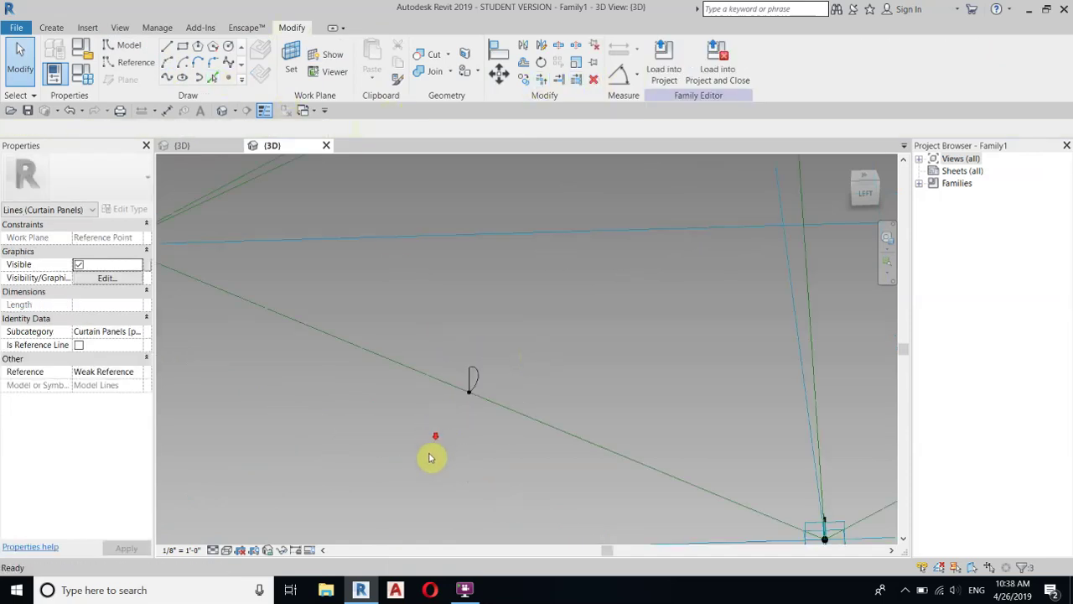
Create a solid form by sweeping the D-shaped profile along the four base reference lines, and display it shaded.
{"action": "left_click", "coordinate": [456, 397]}
{"action": "scroll", "coordinate": [455, 397], "scroll_direction": "up", "scroll_amount": 3}
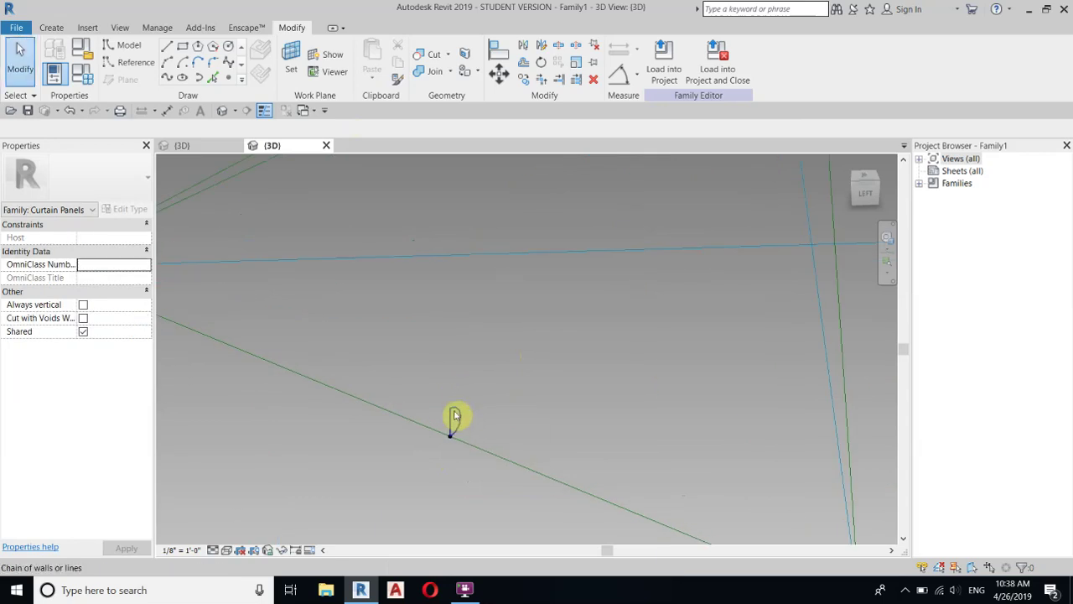
{"action": "left_click", "coordinate": [454, 414]}
{"action": "scroll", "coordinate": [402, 410], "scroll_direction": "down", "scroll_amount": 4}
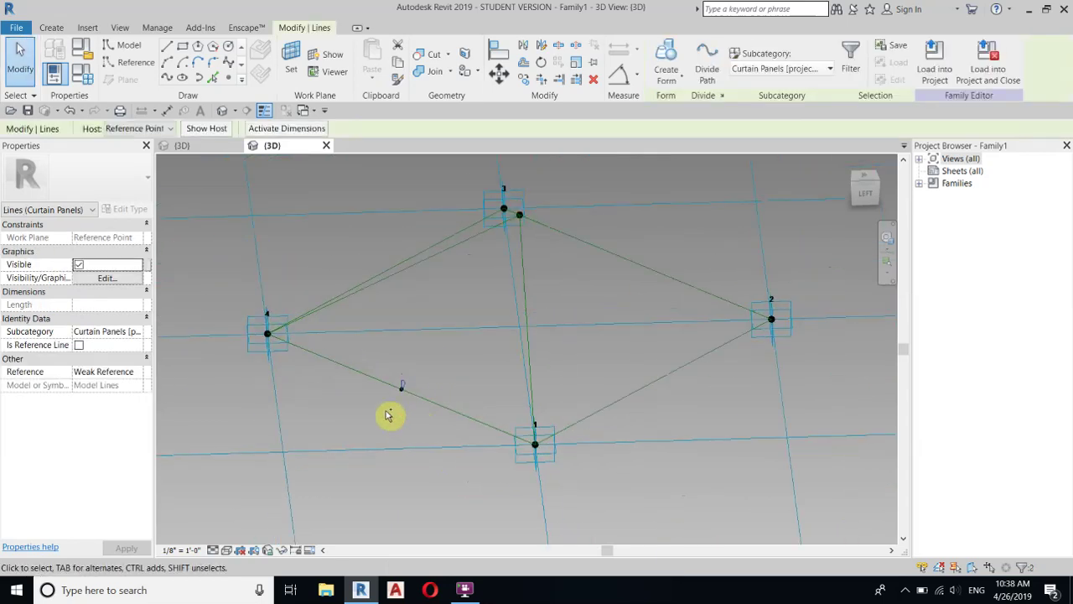
{"action": "left_click", "coordinate": [337, 358], "text": "ctrl"}
{"action": "left_click", "coordinate": [624, 401], "text": "ctrl"}
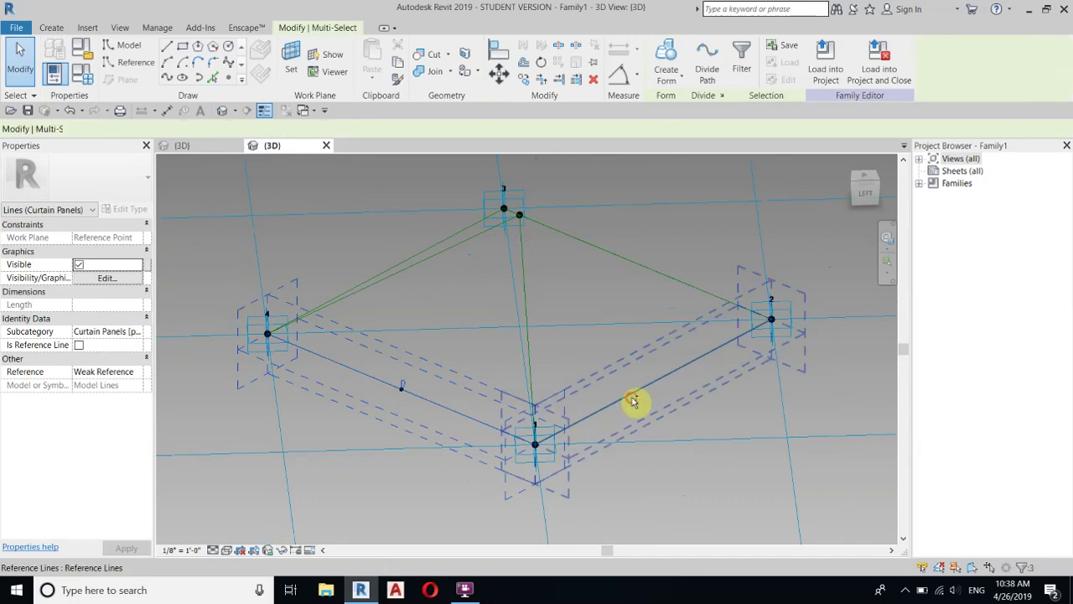
{"action": "middle_click_drag", "start_coordinate": [762, 397], "coordinate": [783, 523], "text": "shift"}
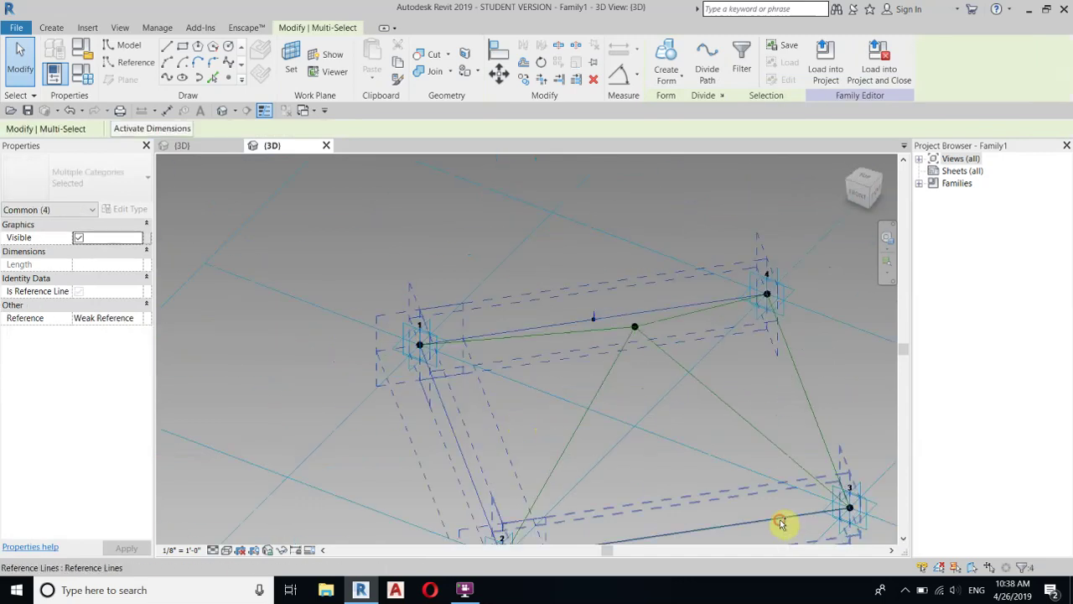
{"action": "left_click", "coordinate": [806, 396], "text": "ctrl"}
{"action": "left_click", "coordinate": [795, 400], "text": "ctrl"}
{"action": "middle_click_drag", "start_coordinate": [343, 343], "coordinate": [546, 355], "text": "shift"}
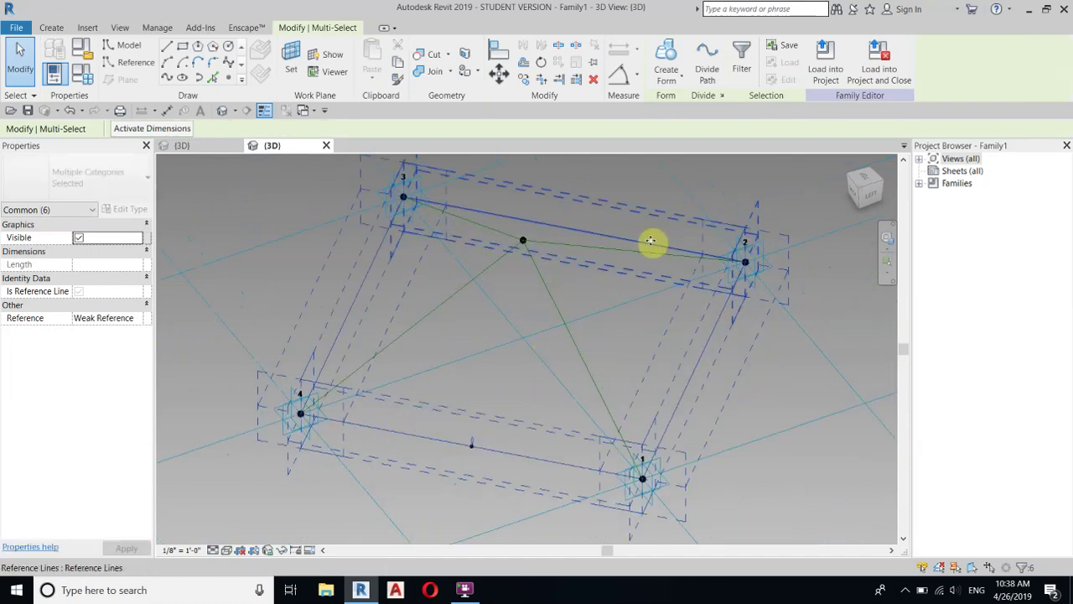
{"action": "left_click", "coordinate": [666, 52]}
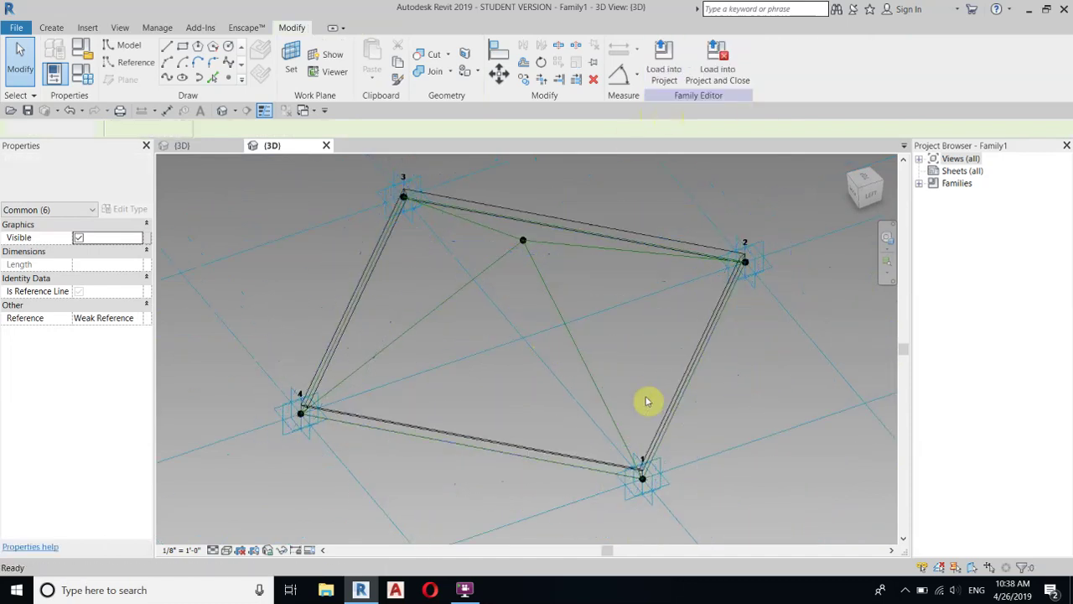
{"action": "left_click", "coordinate": [270, 408]}
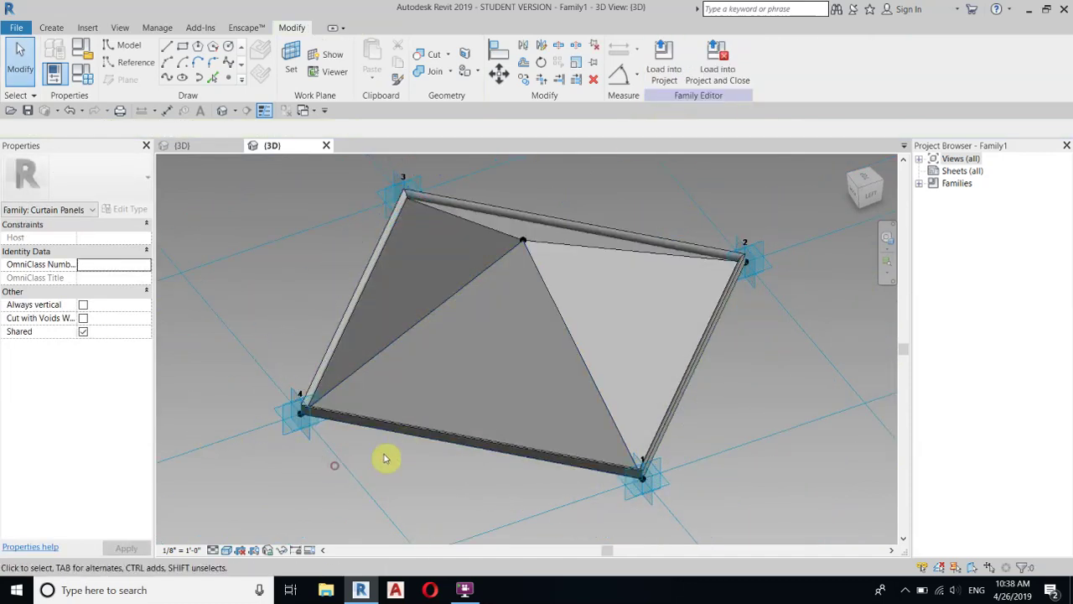
Associate the edge frame's material with a new type parameter named Muqarnas F under Materials and Finishes.
{"action": "middle_click_drag", "start_coordinate": [347, 378], "coordinate": [311, 286], "text": "shift"}
{"action": "key", "text": "Tab"}
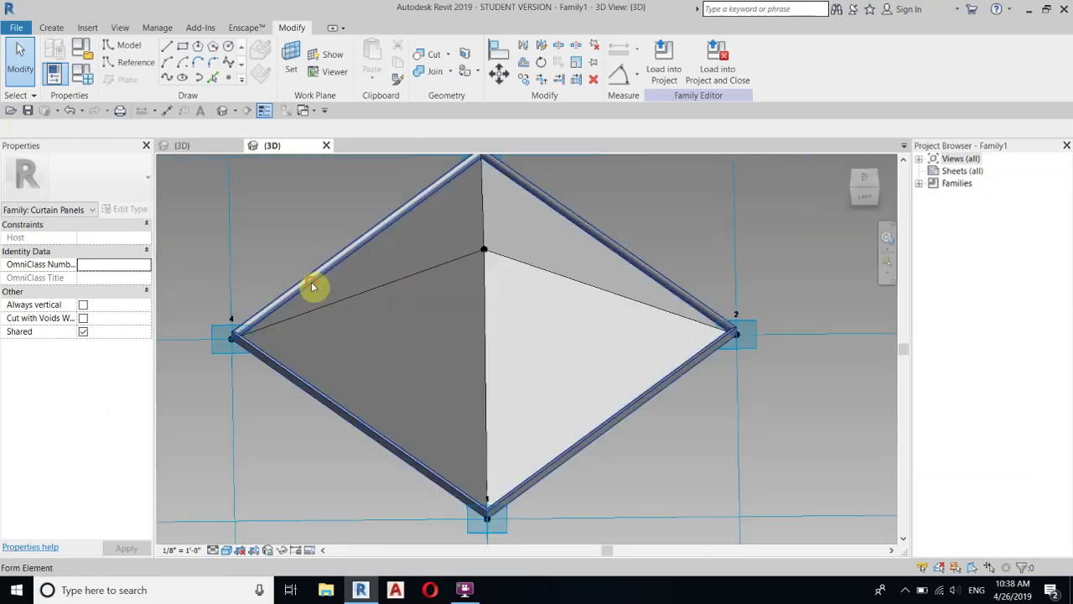
{"action": "left_click", "coordinate": [311, 286]}
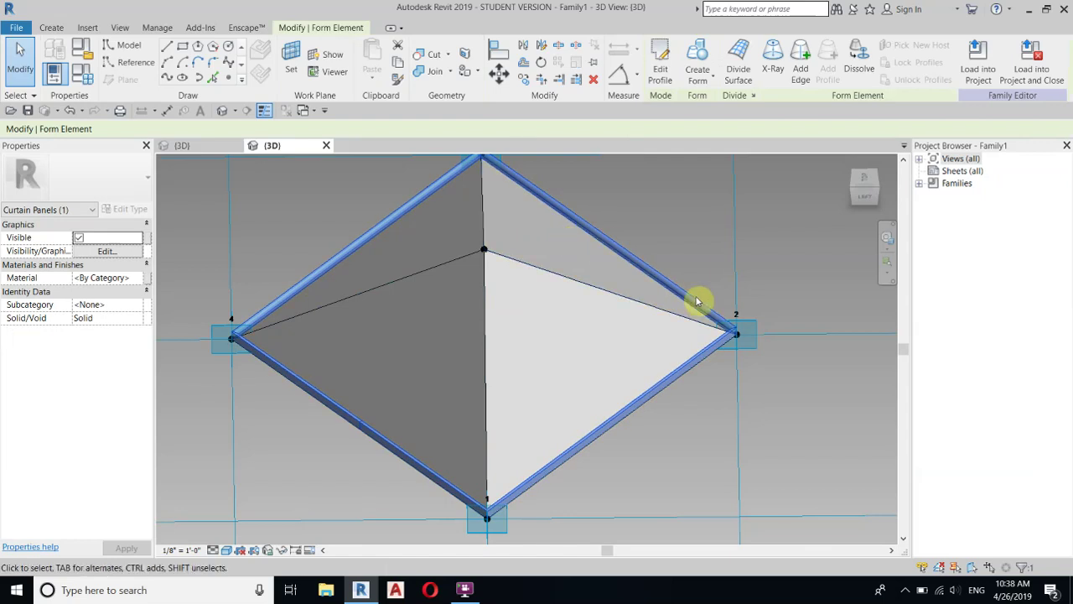
{"action": "left_click", "coordinate": [147, 278]}
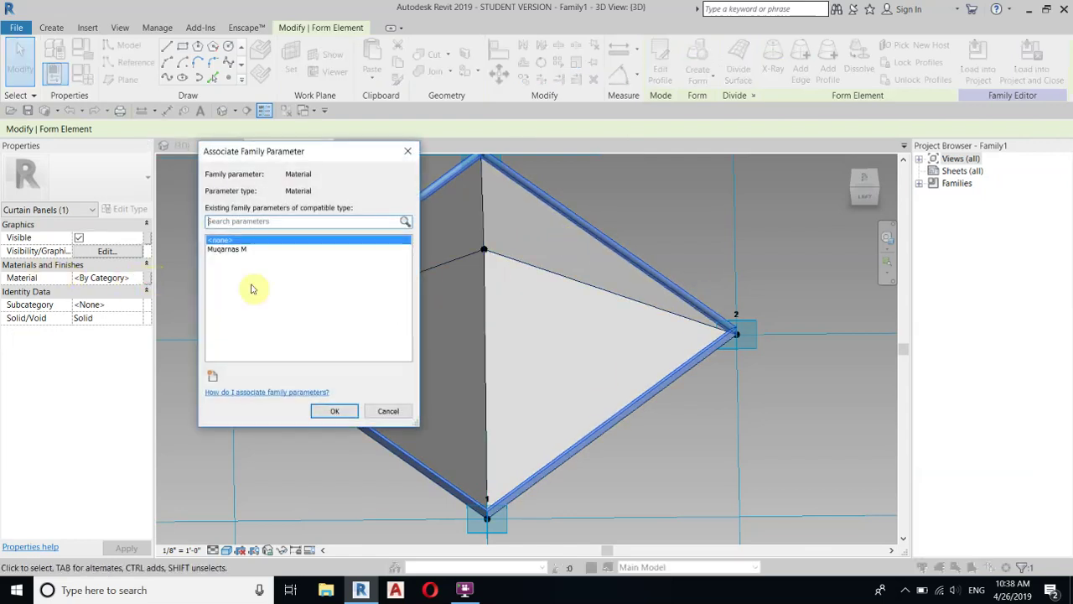
{"action": "left_click", "coordinate": [213, 377]}
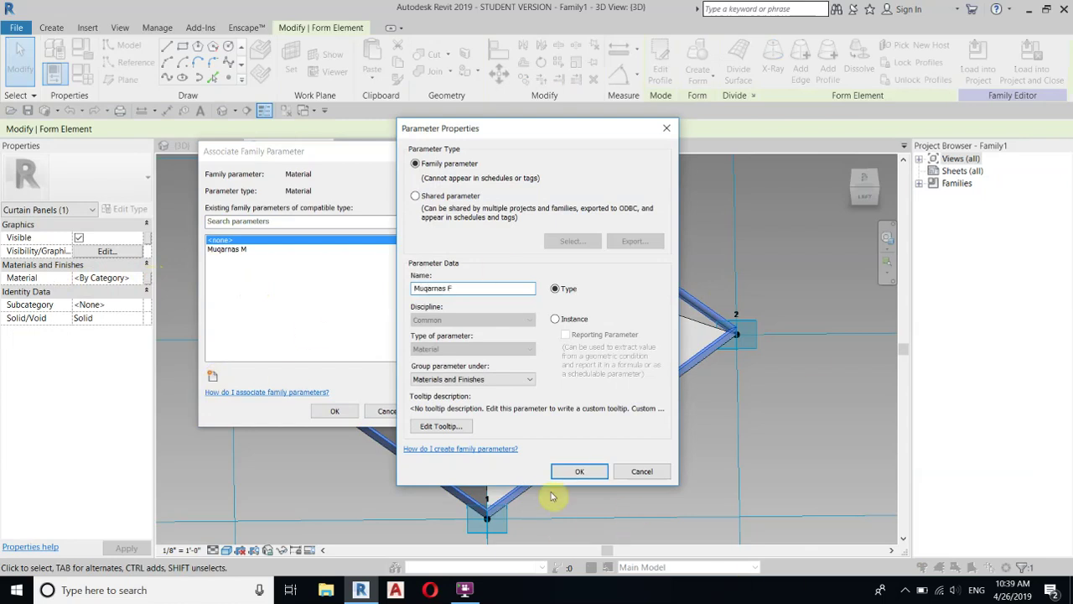
{"action": "left_click", "coordinate": [592, 474]}
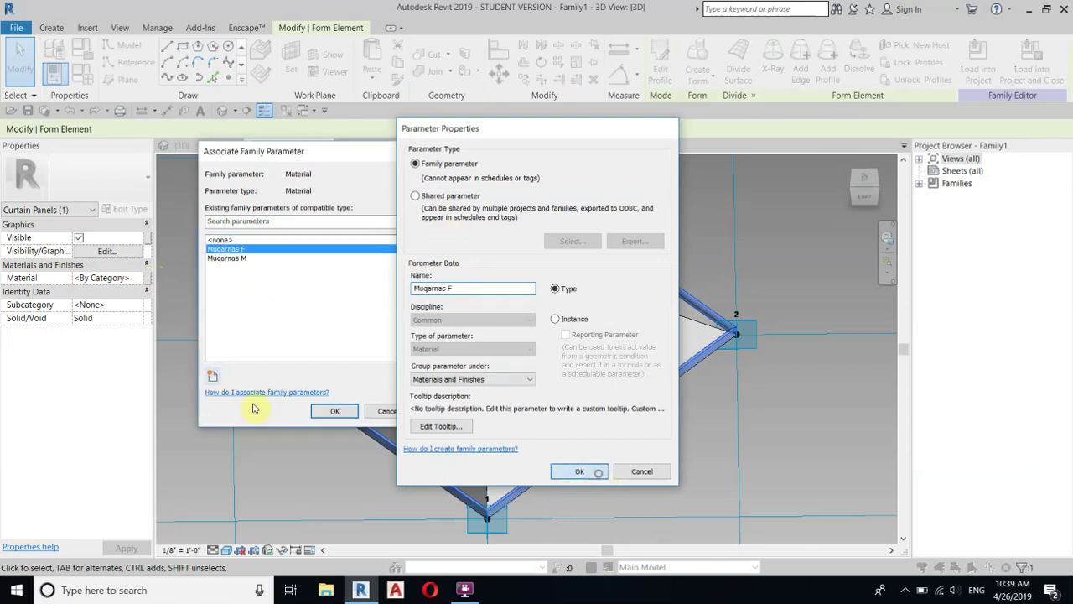
{"action": "key", "text": "Escape"}
Save the panel family as Family12 in the Documents folder.
{"action": "middle_click_drag", "start_coordinate": [754, 334], "coordinate": [302, 294], "text": "shift"}
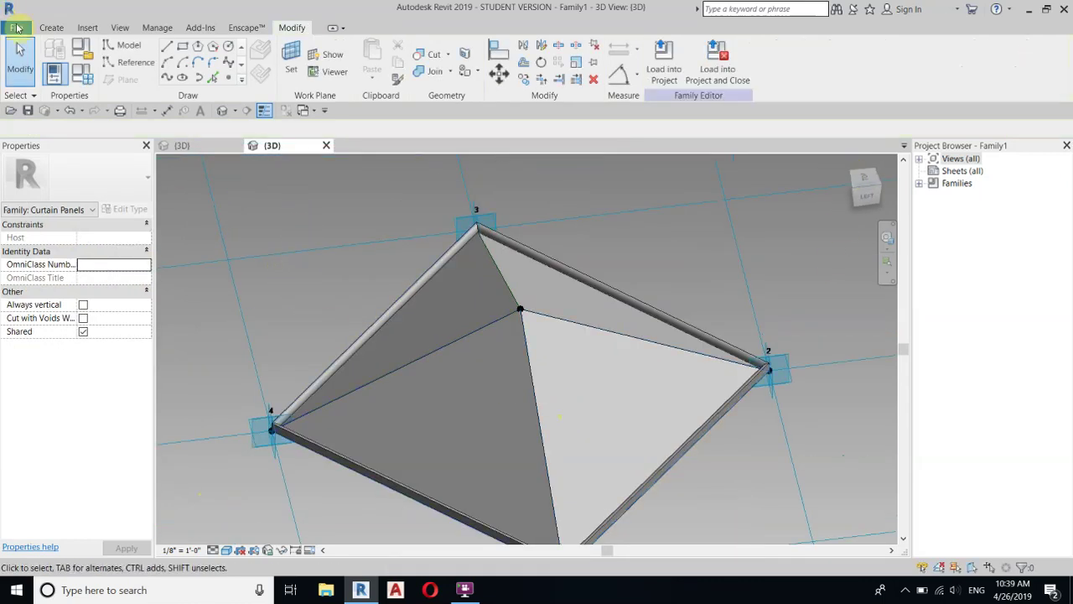
{"action": "left_click", "coordinate": [18, 27]}
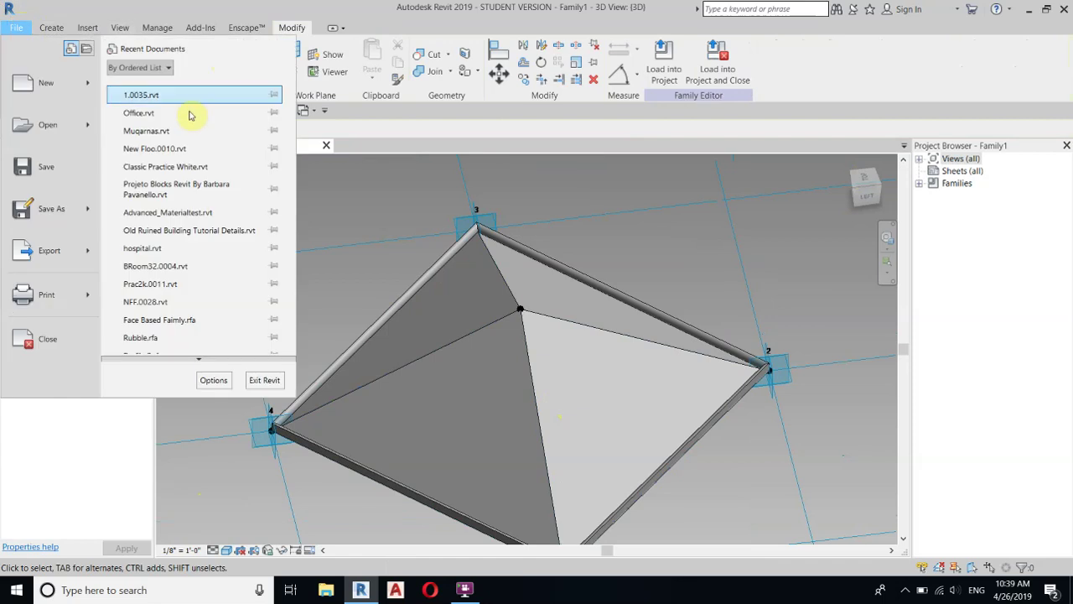
{"action": "mouse_move", "coordinate": [55, 211]}
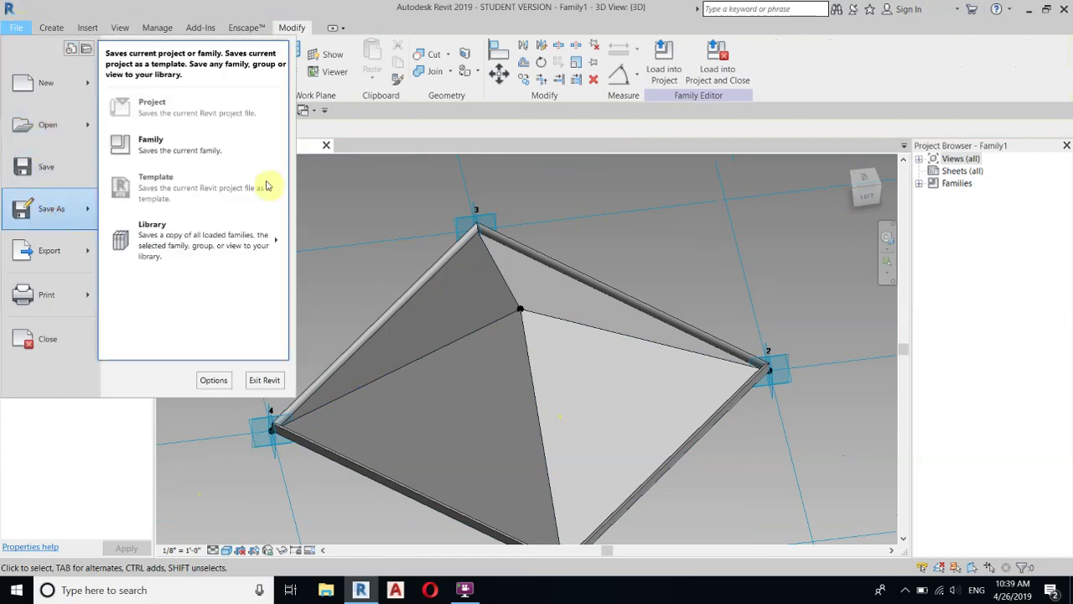
{"action": "left_click", "coordinate": [193, 144]}
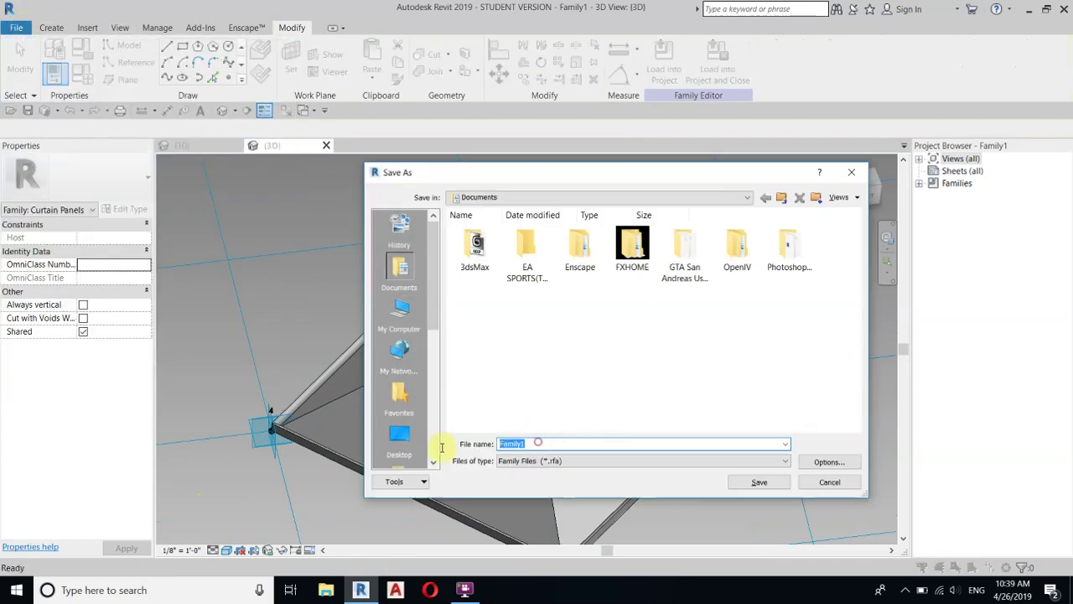
{"action": "left_click", "coordinate": [748, 482]}
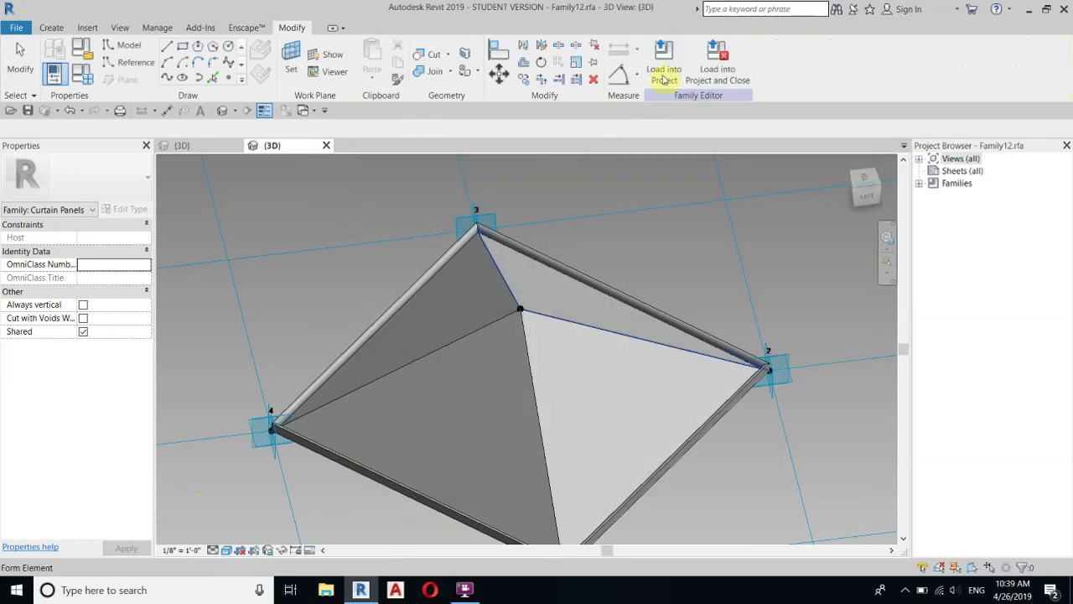
Load the panel family into Project1 and apply the Rhomboid panel Family12 to the dome's divided surface.
{"action": "left_click", "coordinate": [663, 50]}
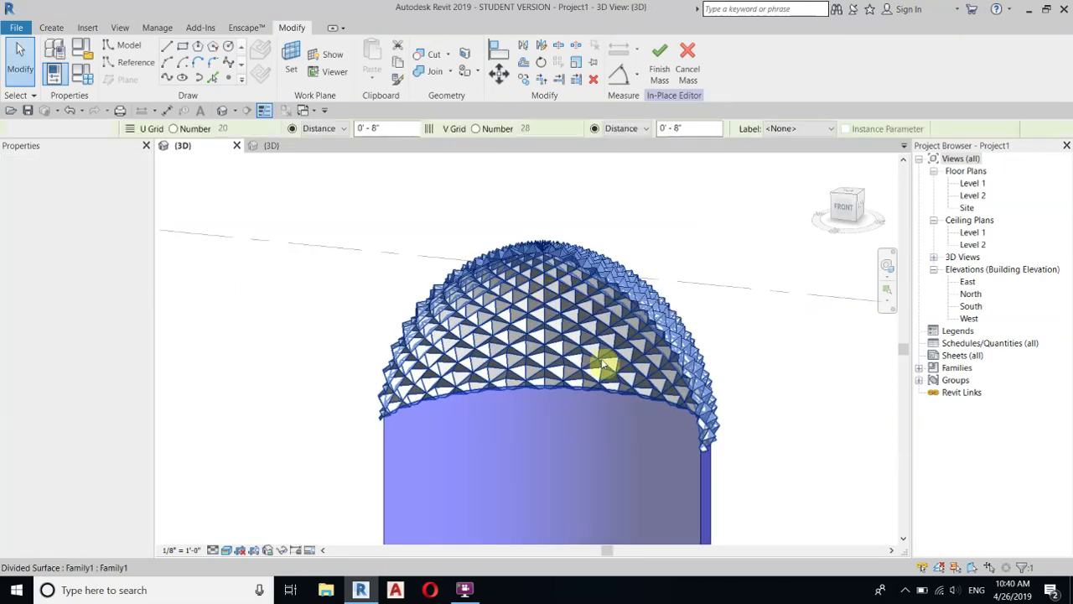
{"action": "left_click", "coordinate": [545, 335]}
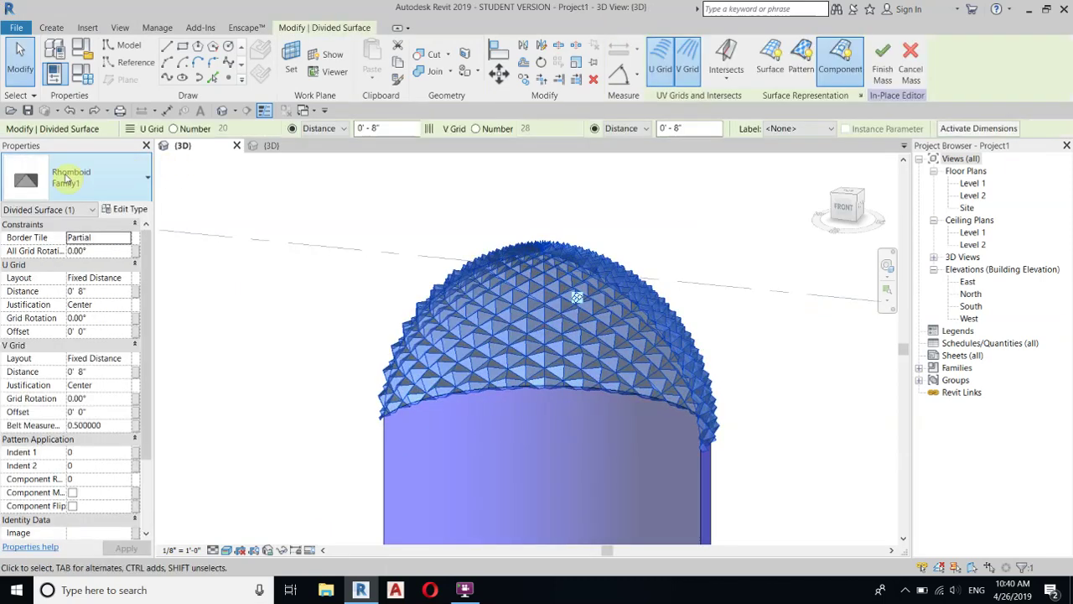
{"action": "left_click", "coordinate": [148, 176]}
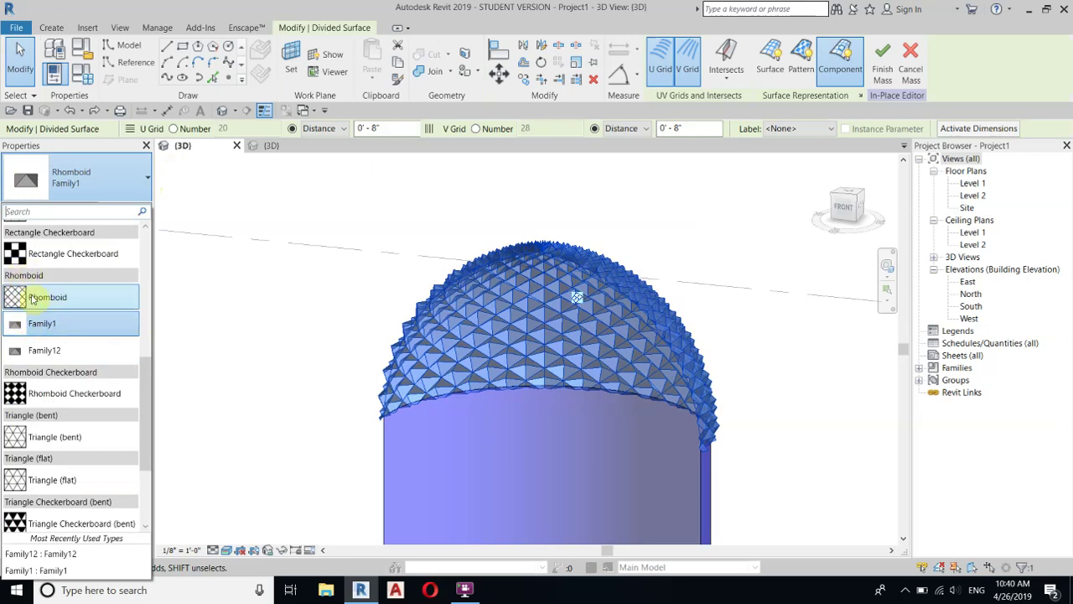
{"action": "left_click", "coordinate": [46, 357]}
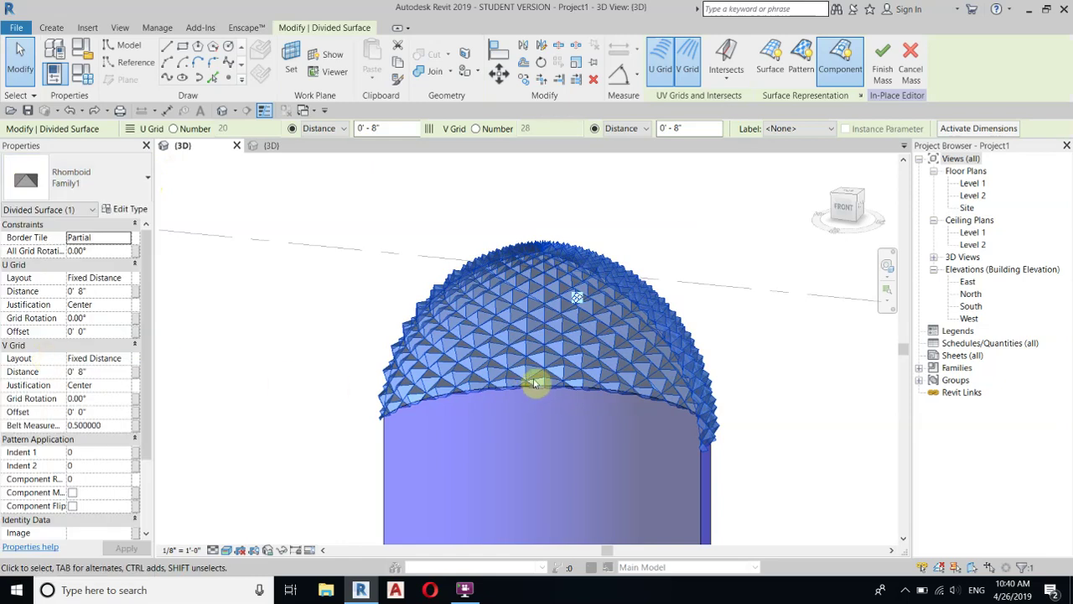
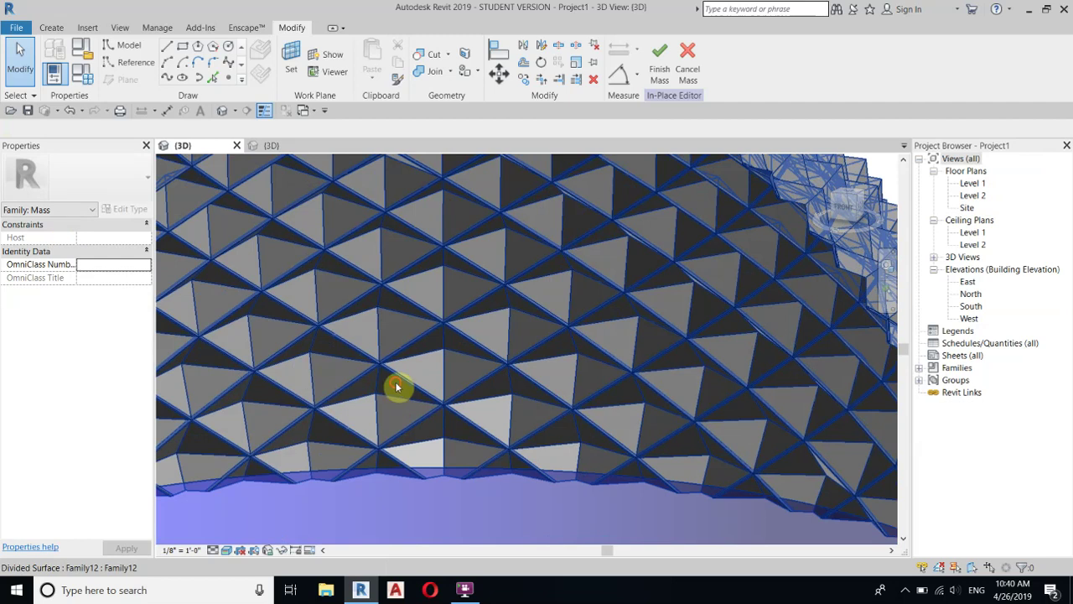
Display the view as Realistic and set the panel type's Muqarnas F material to Gypsum Wall Board.
{"action": "left_click", "coordinate": [227, 550]}
{"action": "left_click", "coordinate": [247, 522]}
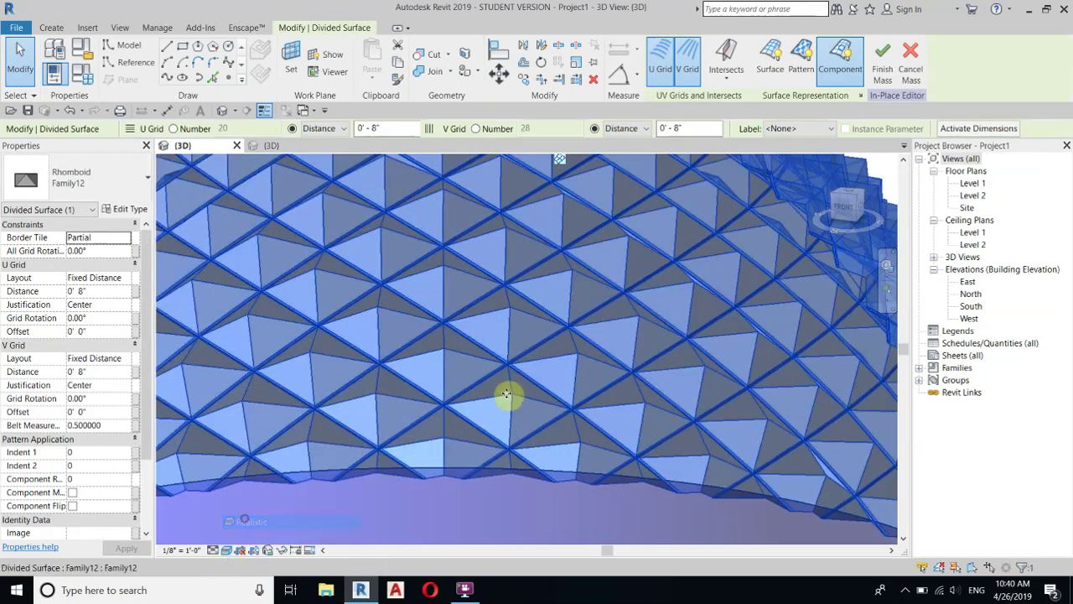
{"action": "left_click", "coordinate": [123, 209]}
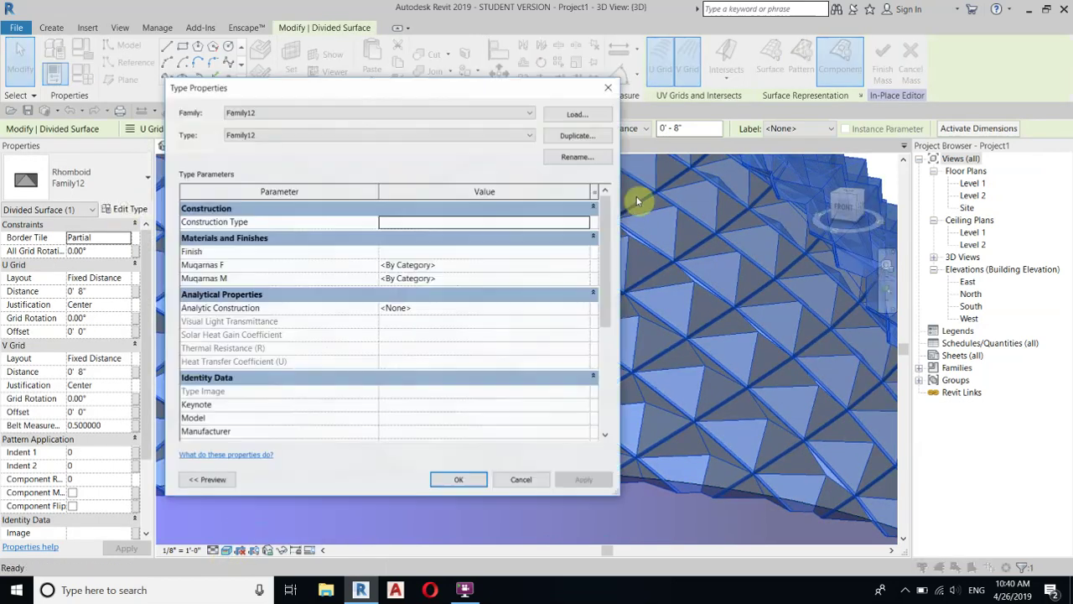
{"action": "left_click", "coordinate": [463, 264]}
{"action": "left_click", "coordinate": [586, 268]}
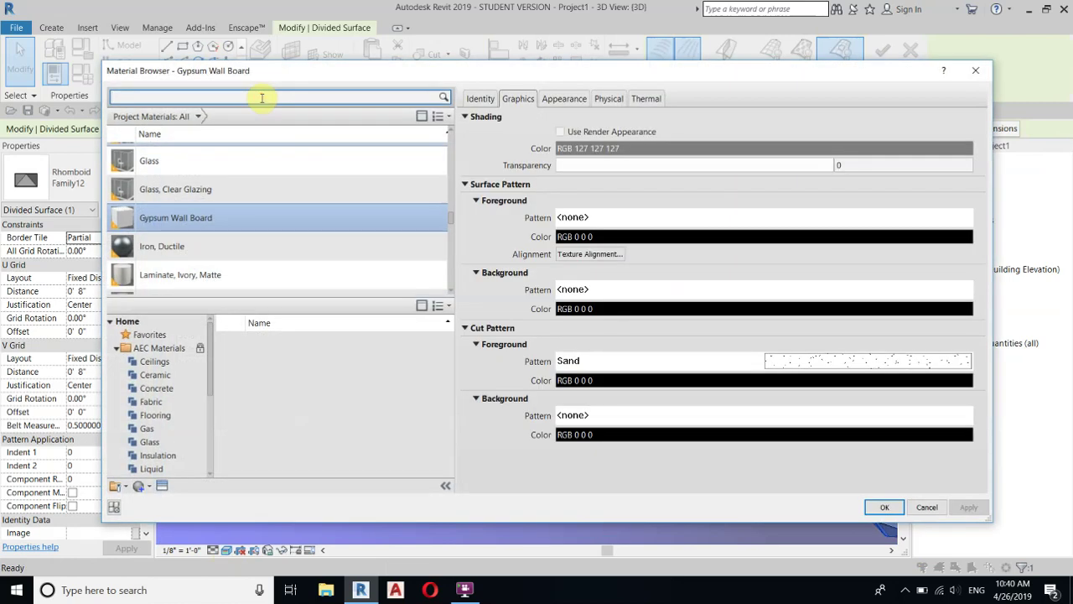
{"action": "left_click", "coordinate": [199, 242]}
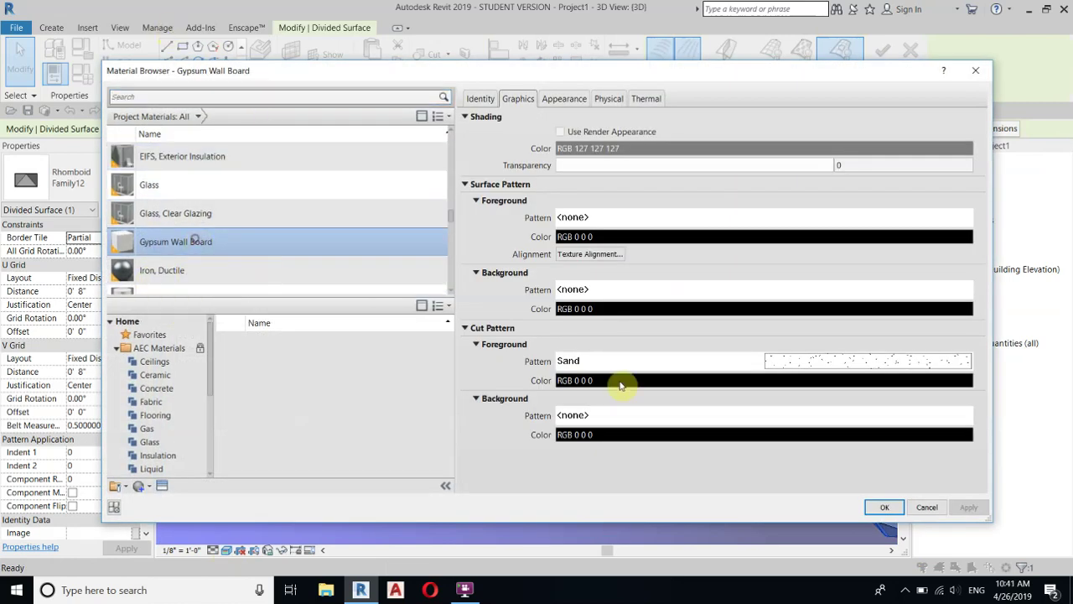
{"action": "left_click", "coordinate": [884, 507]}
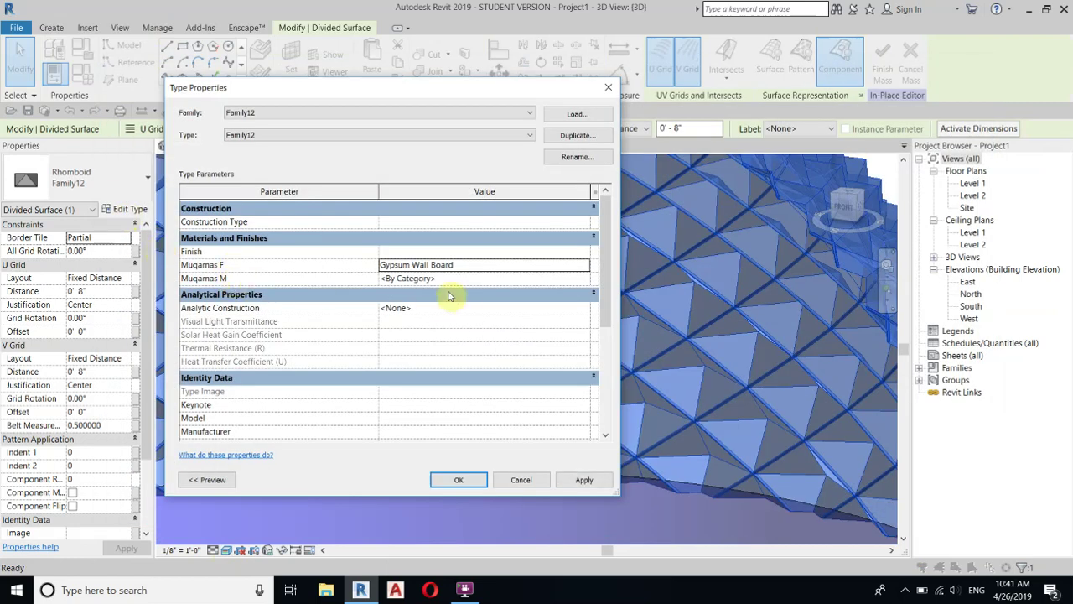
Copy the Gypsum Wall Board material from Muqarnas F to the Muqarnas M parameter.
{"action": "left_click", "coordinate": [490, 266]}
{"action": "key", "text": "ctrl+c"}
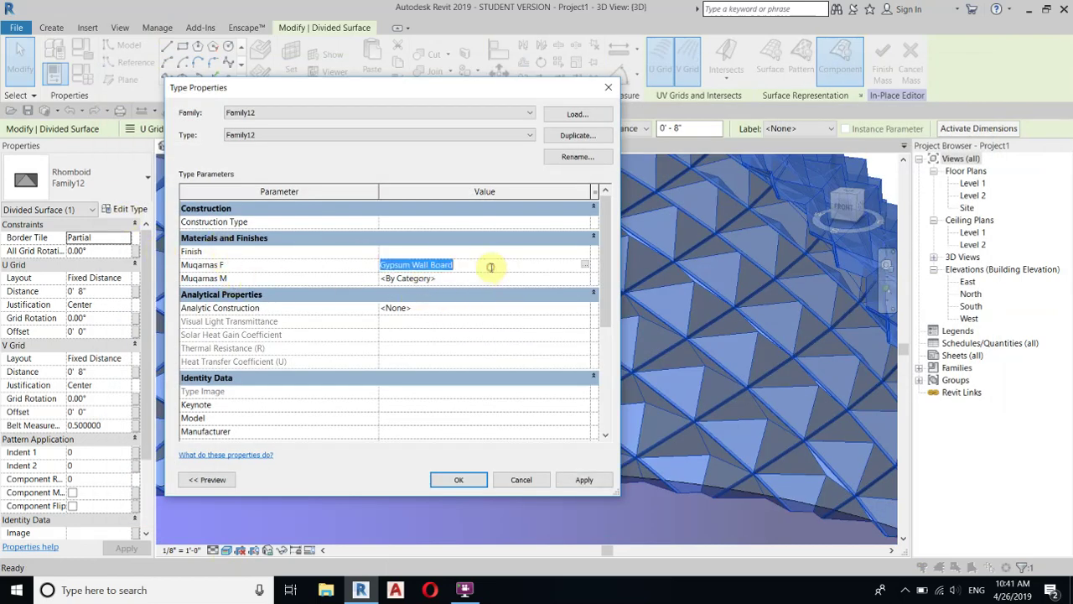
{"action": "left_click", "coordinate": [461, 280]}
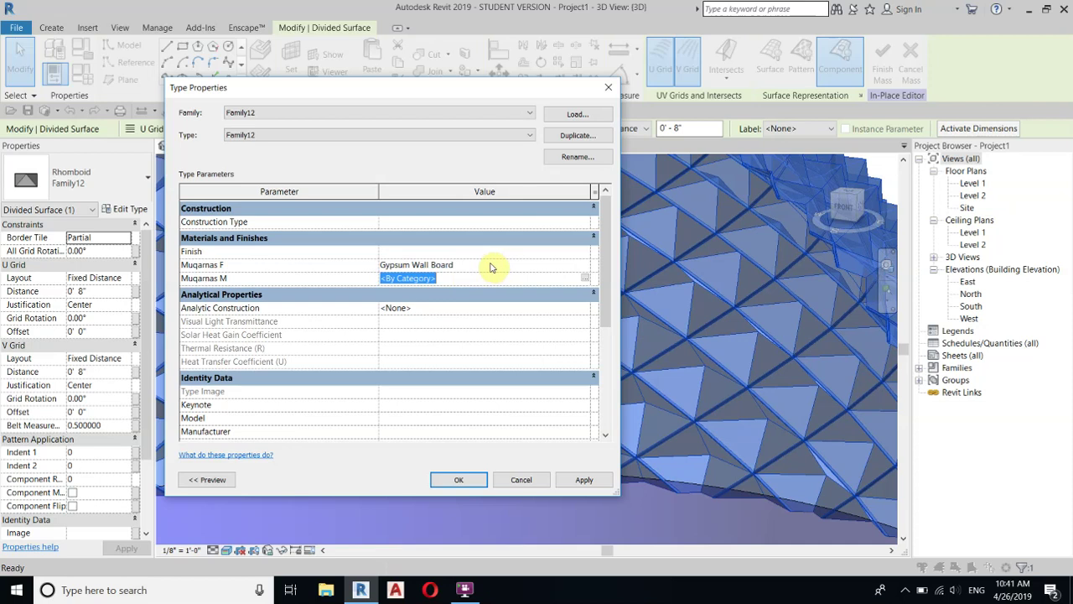
{"action": "key", "text": "ctrl+v"}
Duplicate Gypsum Wall Board for Muqarnas F, enable its render appearance for shading, and duplicate its appearance asset.
{"action": "left_click", "coordinate": [394, 265]}
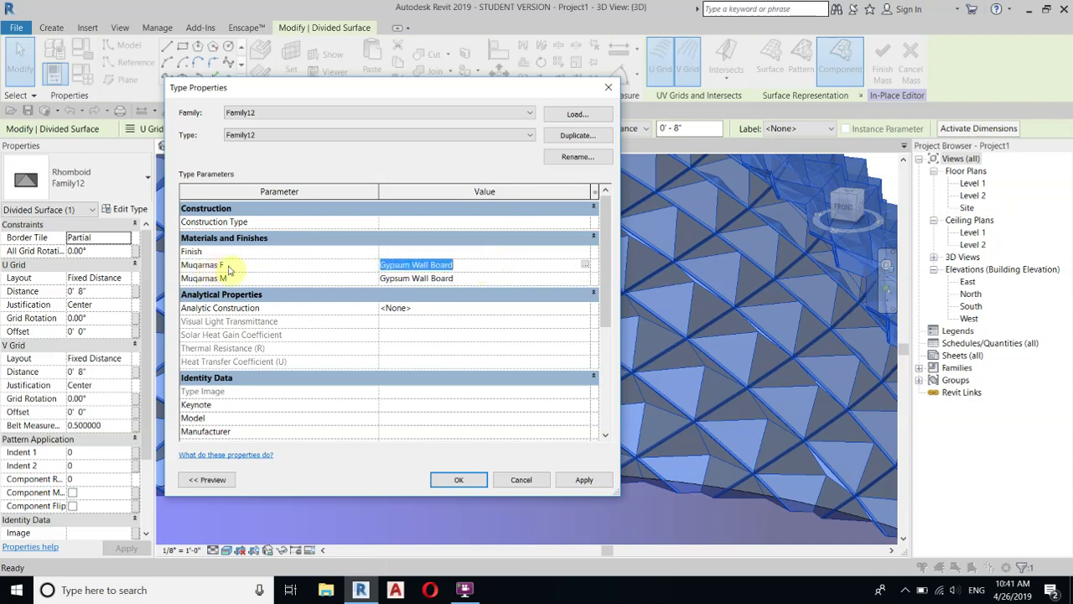
{"action": "left_click", "coordinate": [585, 270]}
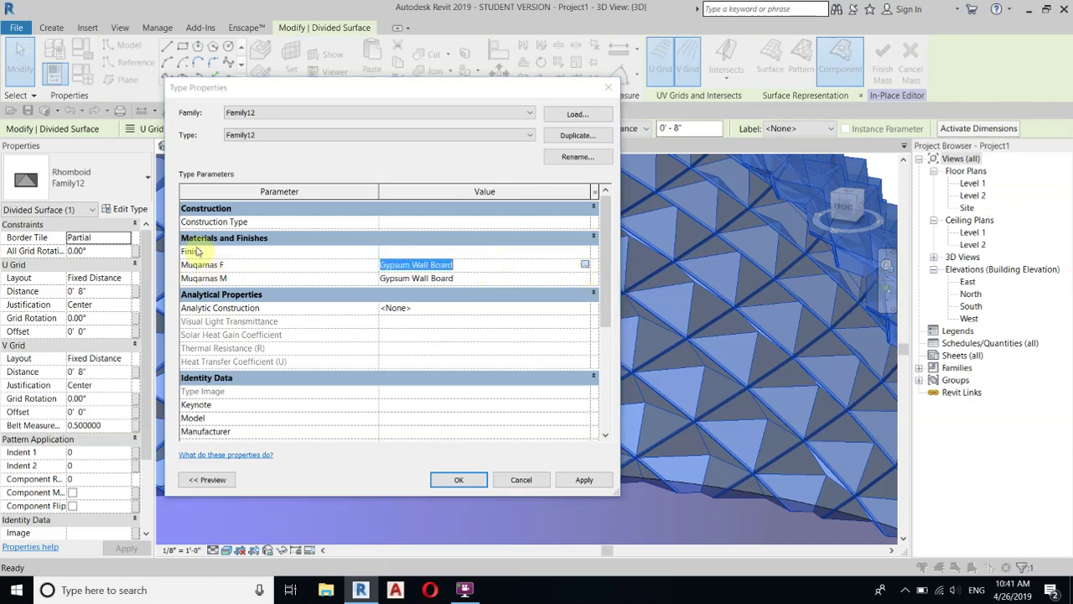
{"action": "right_click", "coordinate": [153, 220]}
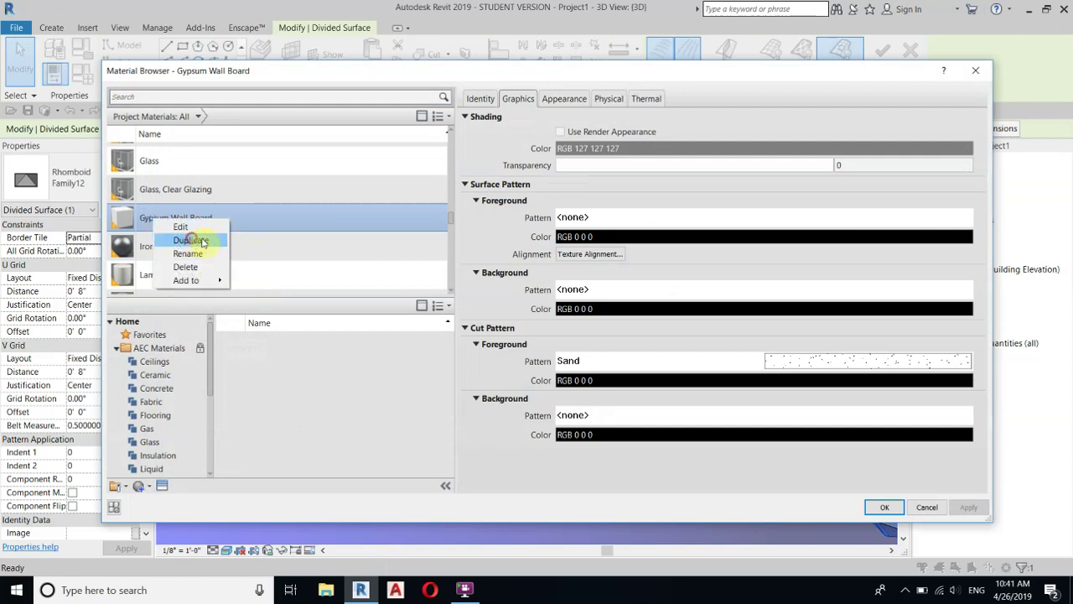
{"action": "left_click", "coordinate": [201, 240]}
{"action": "left_click", "coordinate": [561, 131]}
{"action": "left_click", "coordinate": [565, 100]}
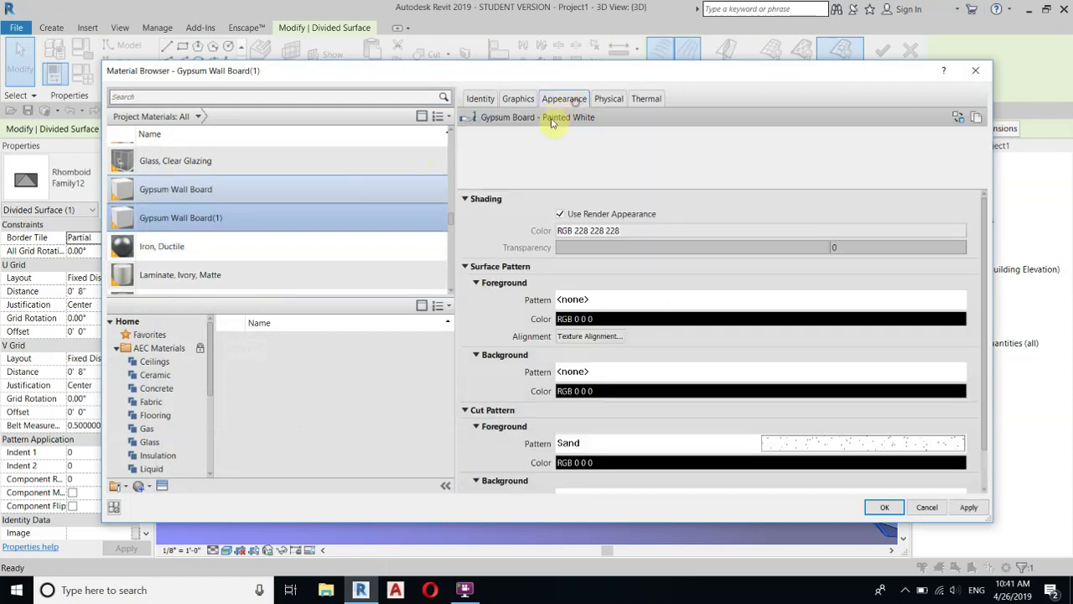
{"action": "left_click", "coordinate": [976, 118]}
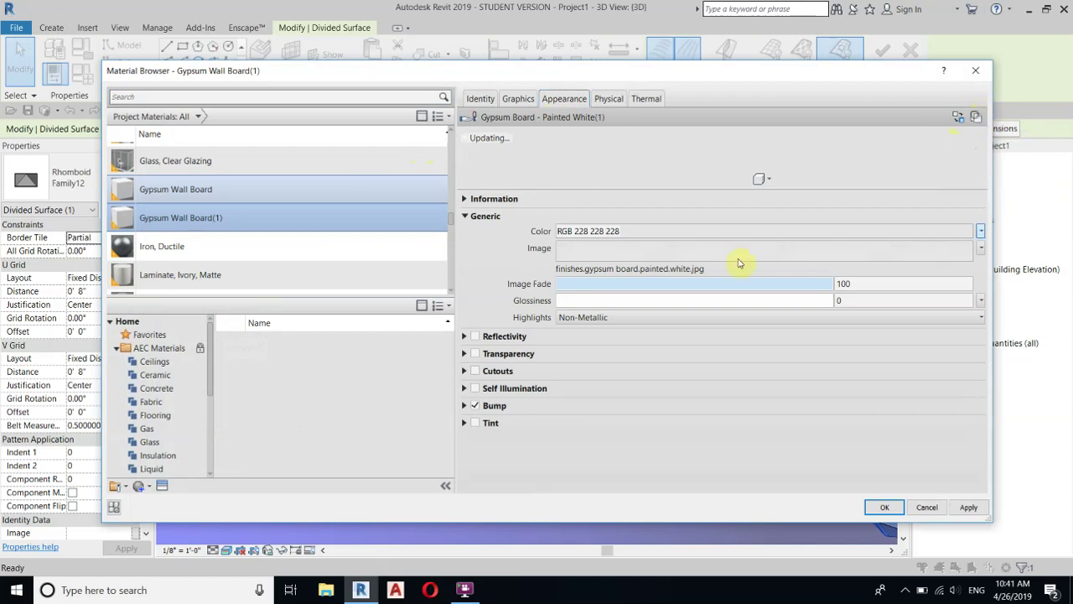
Set the duplicated material's generic appearance color to RGB 14 14 14.
{"action": "left_click", "coordinate": [582, 232]}
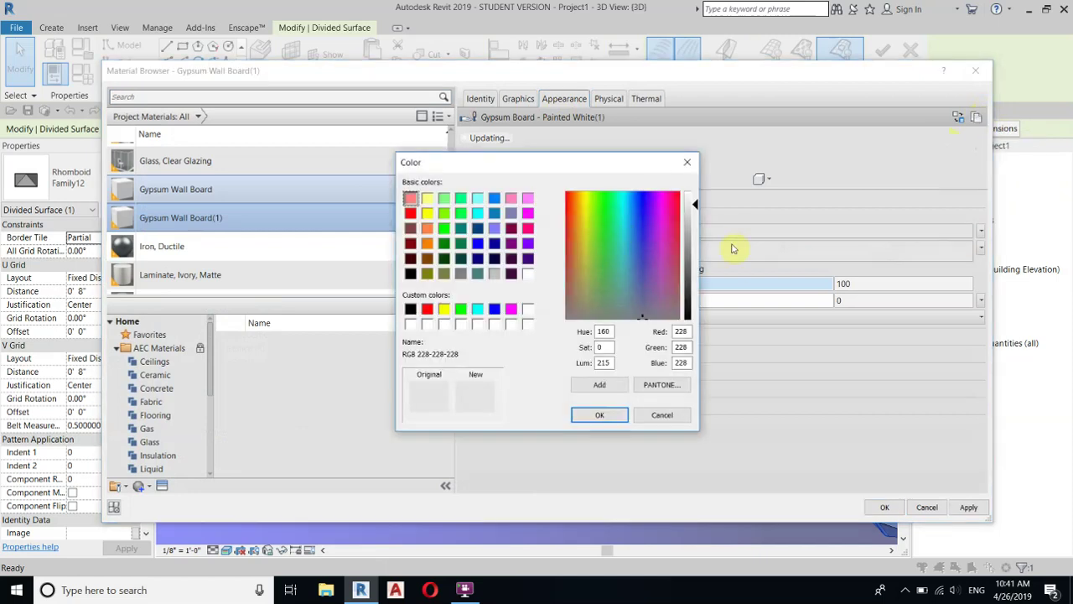
{"action": "left_click_drag", "start_coordinate": [695, 203], "coordinate": [693, 316]}
{"action": "left_click", "coordinate": [597, 414]}
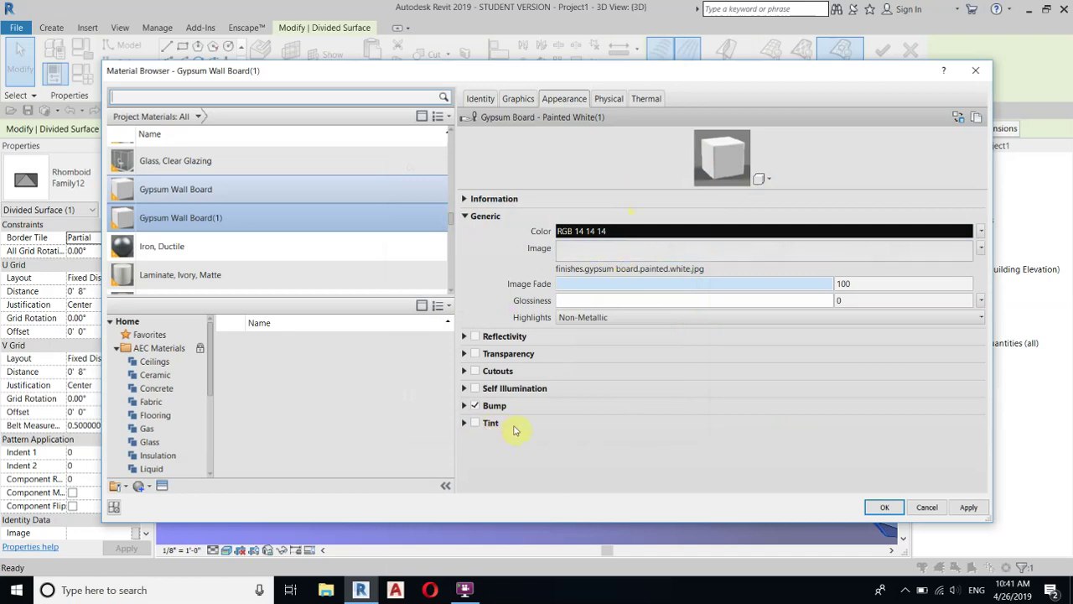
Enable tint on the duplicated material with color RGB 43 43 43, and apply the material to Muqarnas F.
{"action": "left_click", "coordinate": [475, 423]}
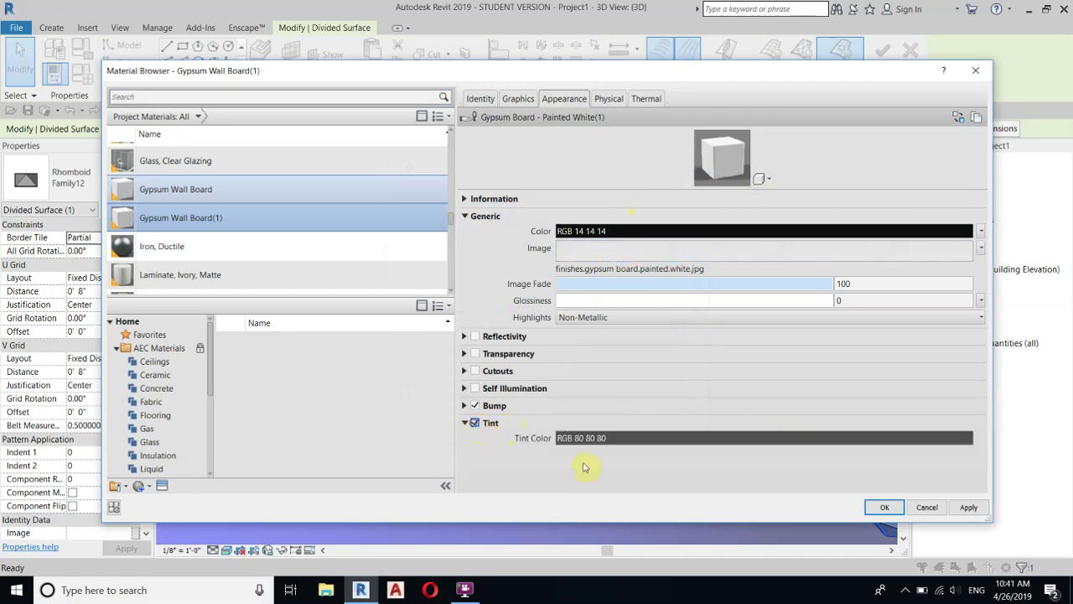
{"action": "left_click", "coordinate": [618, 438]}
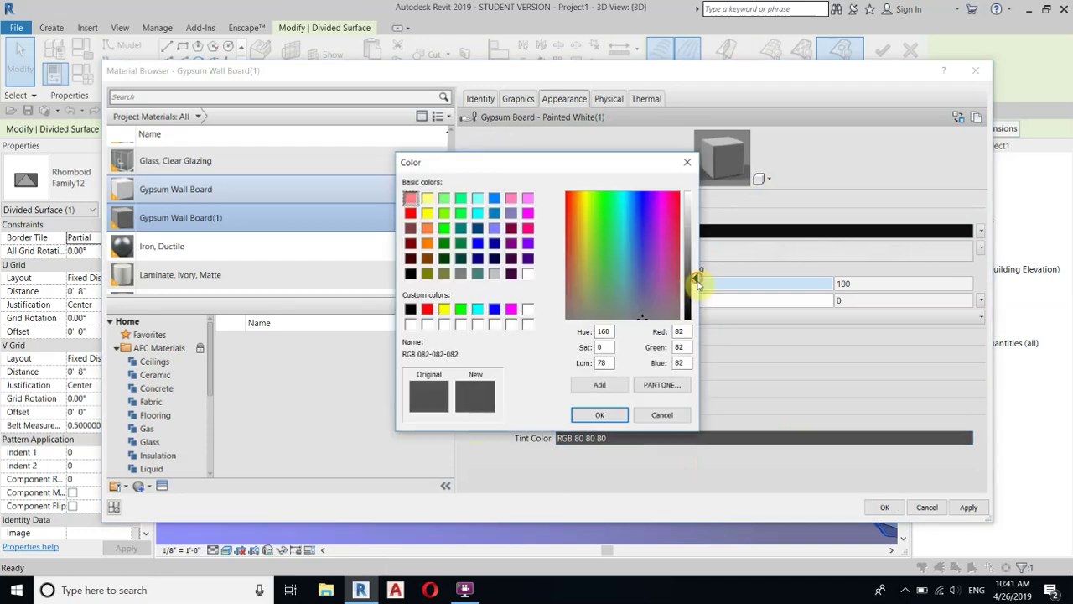
{"action": "left_click_drag", "start_coordinate": [695, 283], "coordinate": [695, 297]}
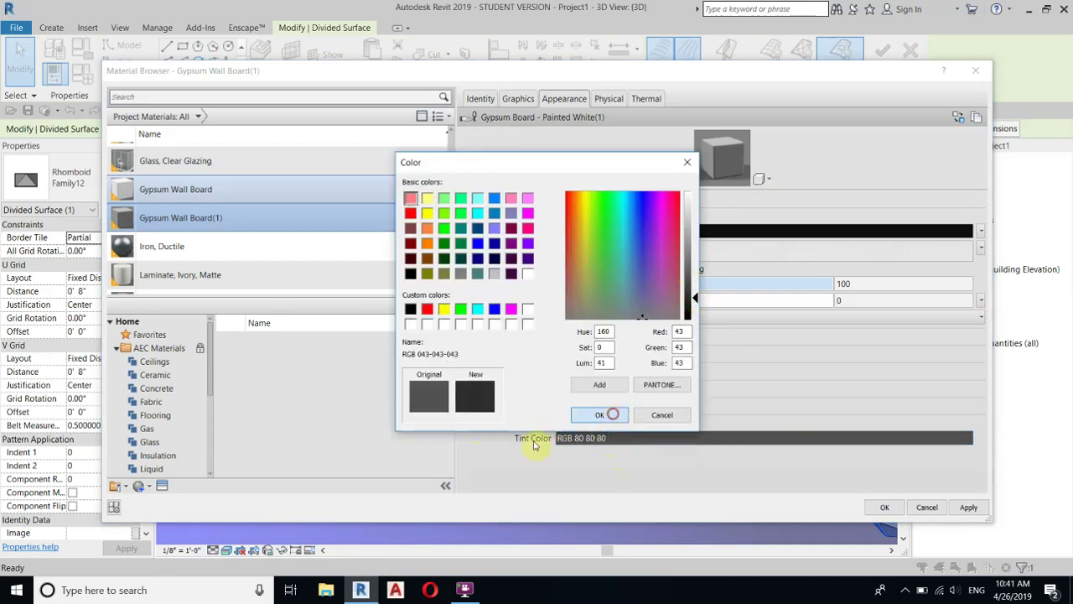
{"action": "left_click", "coordinate": [599, 414]}
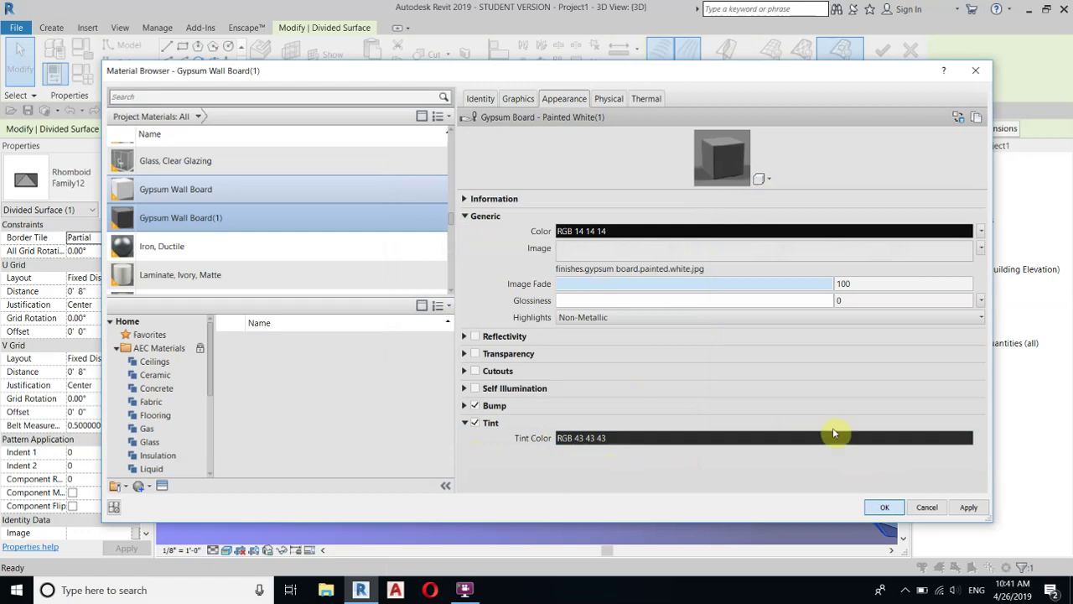
{"action": "left_click", "coordinate": [883, 503]}
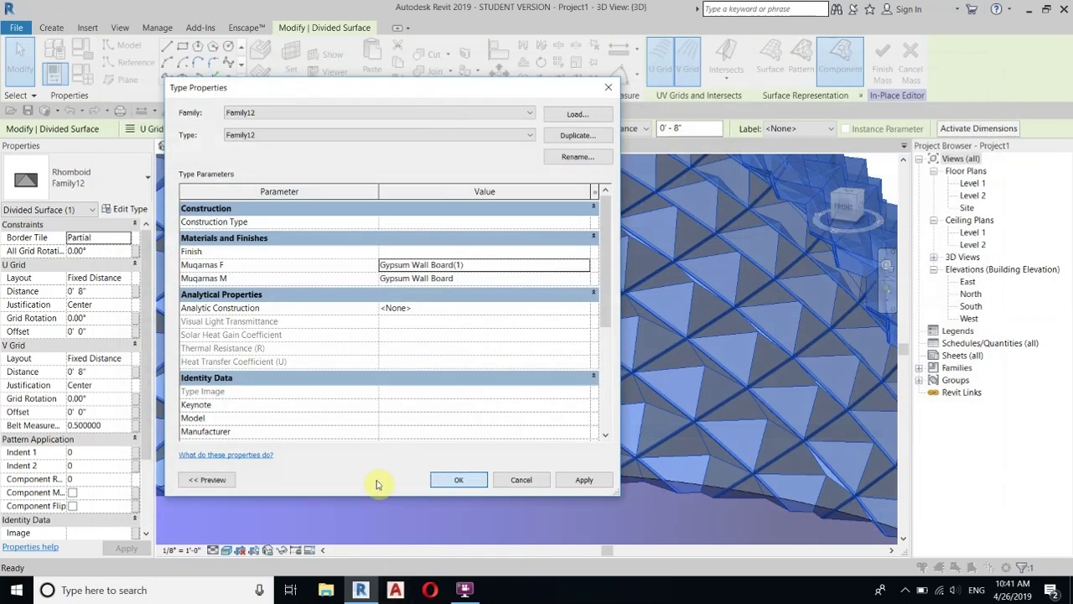
{"action": "left_click", "coordinate": [457, 479]}
Examine the dome's panels and their dark edge frames from several angles, both close up and as a whole.
{"action": "scroll", "coordinate": [408, 400], "scroll_direction": "down", "scroll_amount": 5}
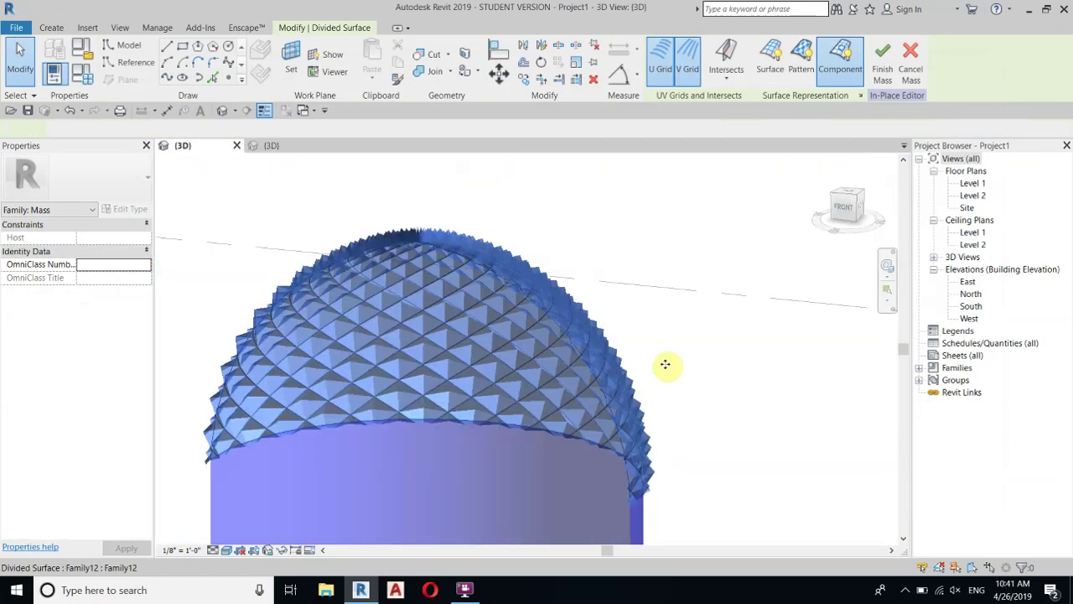
{"action": "key", "text": "Escape"}
{"action": "scroll", "coordinate": [310, 319], "scroll_direction": "up", "scroll_amount": 5}
{"action": "middle_click_drag", "start_coordinate": [606, 285], "coordinate": [389, 525]}
{"action": "scroll", "coordinate": [514, 329], "scroll_direction": "down", "scroll_amount": 5}
{"action": "mouse_move", "coordinate": [479, 364]}
{"action": "middle_mouse_down", "text": "shift"}
{"action": "mouse_move", "coordinate": [558, 399]}
{"action": "mouse_move", "coordinate": [682, 352]}
{"action": "mouse_move", "coordinate": [532, 472]}
{"action": "mouse_move", "coordinate": [294, 539]}
{"action": "mouse_move", "coordinate": [830, 407]}
{"action": "mouse_move", "coordinate": [472, 383]}
{"action": "middle_mouse_up", "text": "shift"}
{"action": "scroll", "coordinate": [444, 407], "scroll_direction": "up", "scroll_amount": 3}
{"action": "scroll", "coordinate": [443, 407], "scroll_direction": "down", "scroll_amount": 3}
{"action": "middle_click_drag", "start_coordinate": [280, 422], "coordinate": [534, 466], "text": "shift"}
{"action": "scroll", "coordinate": [426, 371], "scroll_direction": "down", "scroll_amount": 4}
{"action": "middle_click_drag", "start_coordinate": [427, 372], "coordinate": [545, 428], "text": "shift"}
{"action": "scroll", "coordinate": [243, 488], "scroll_direction": "up", "scroll_amount": 5}
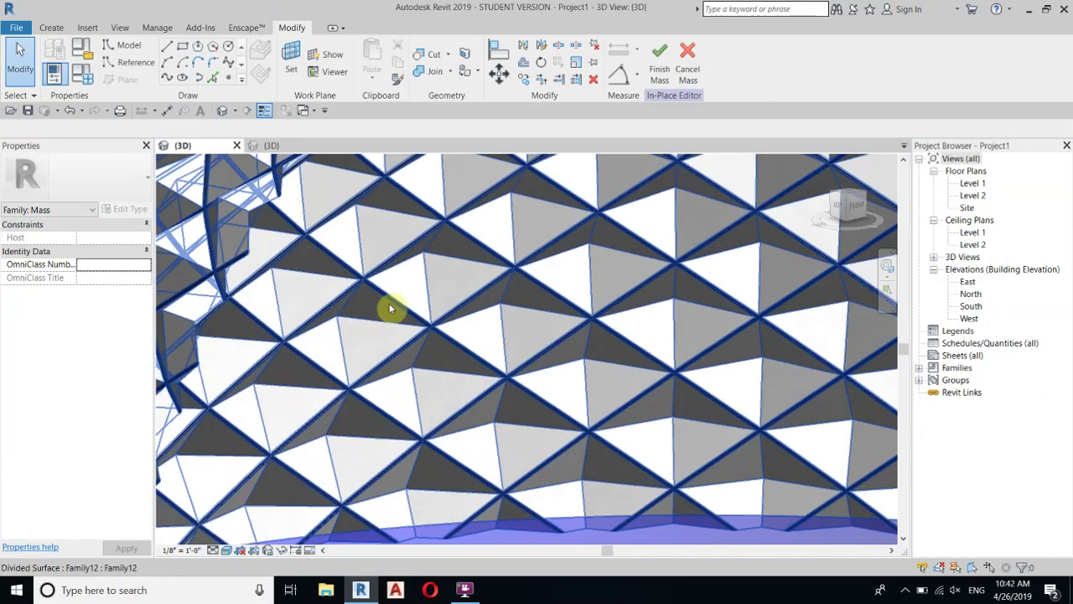
{"action": "middle_click_drag", "start_coordinate": [411, 247], "coordinate": [394, 343]}
{"action": "scroll", "coordinate": [316, 302], "scroll_direction": "down", "scroll_amount": 2}
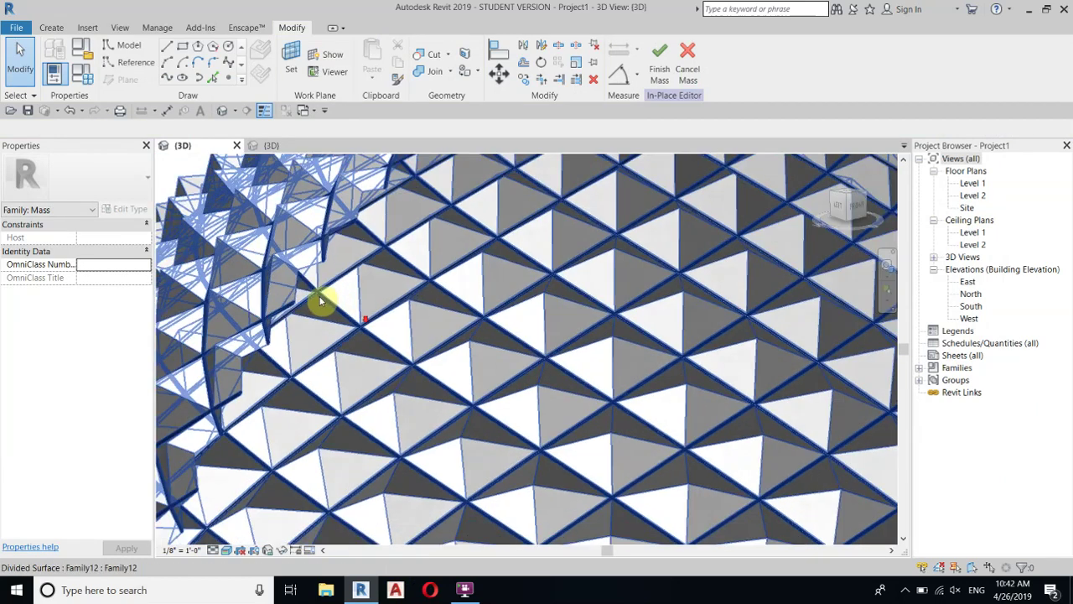
{"action": "scroll", "coordinate": [319, 269], "scroll_direction": "down", "scroll_amount": 4}
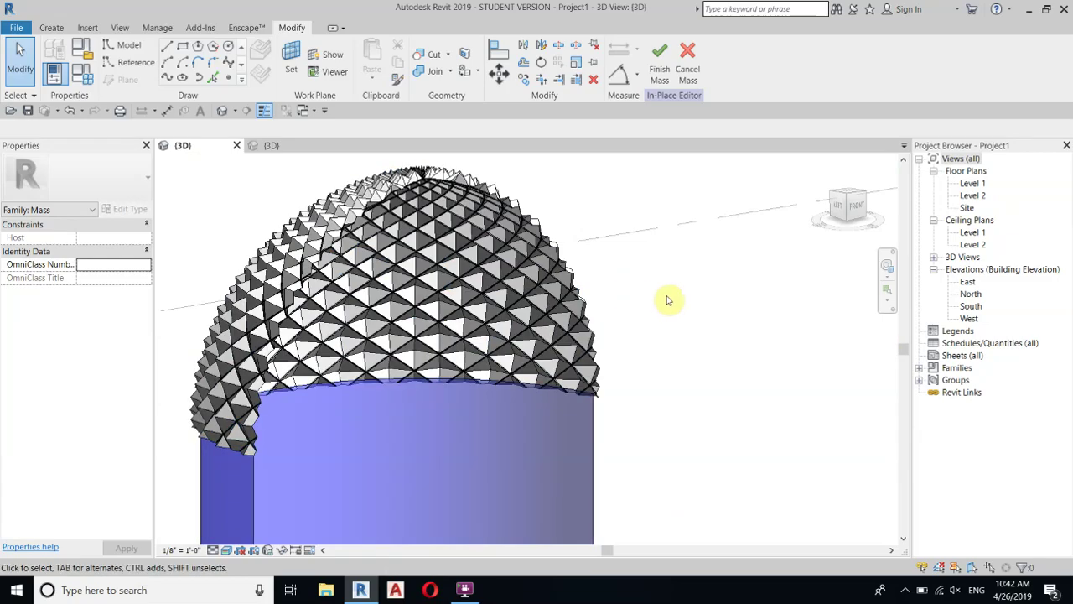